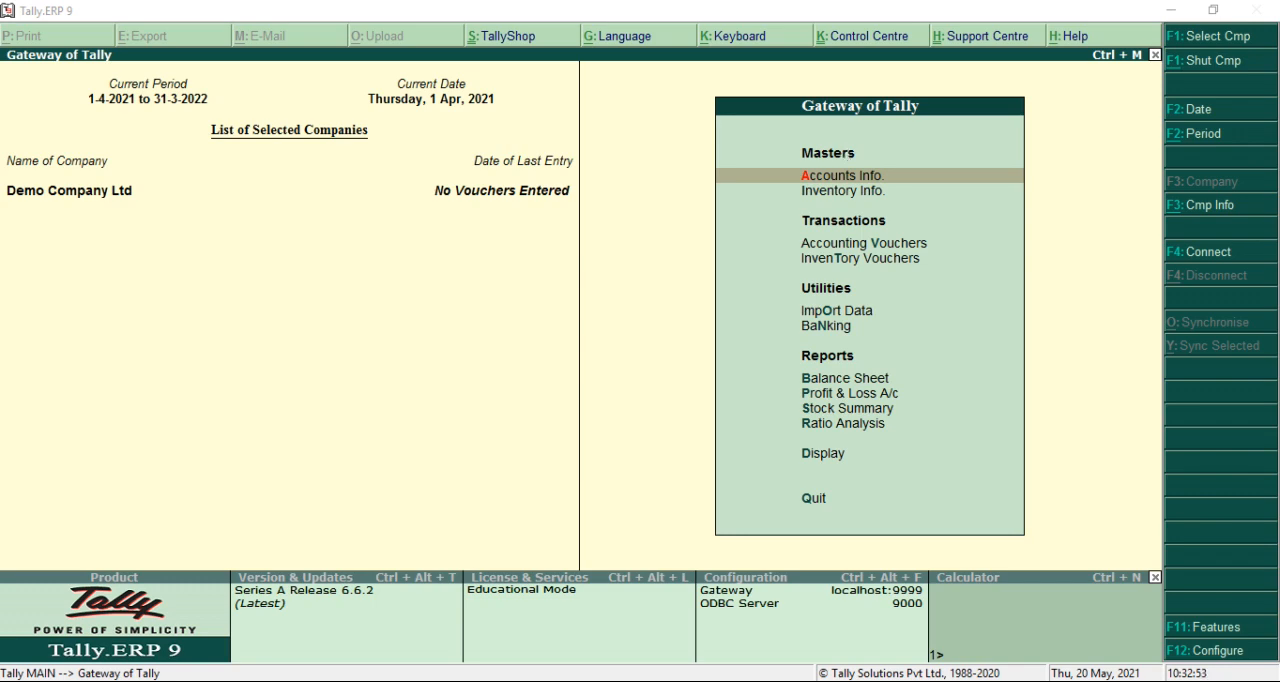
Review the Tax Deducted at Source exercise in the Acrobat Reader PDF, dismissing the Creative Cloud repair prompt, and return to Tally.ERP 9
{"action": "key", "text": "alt+Tab"}
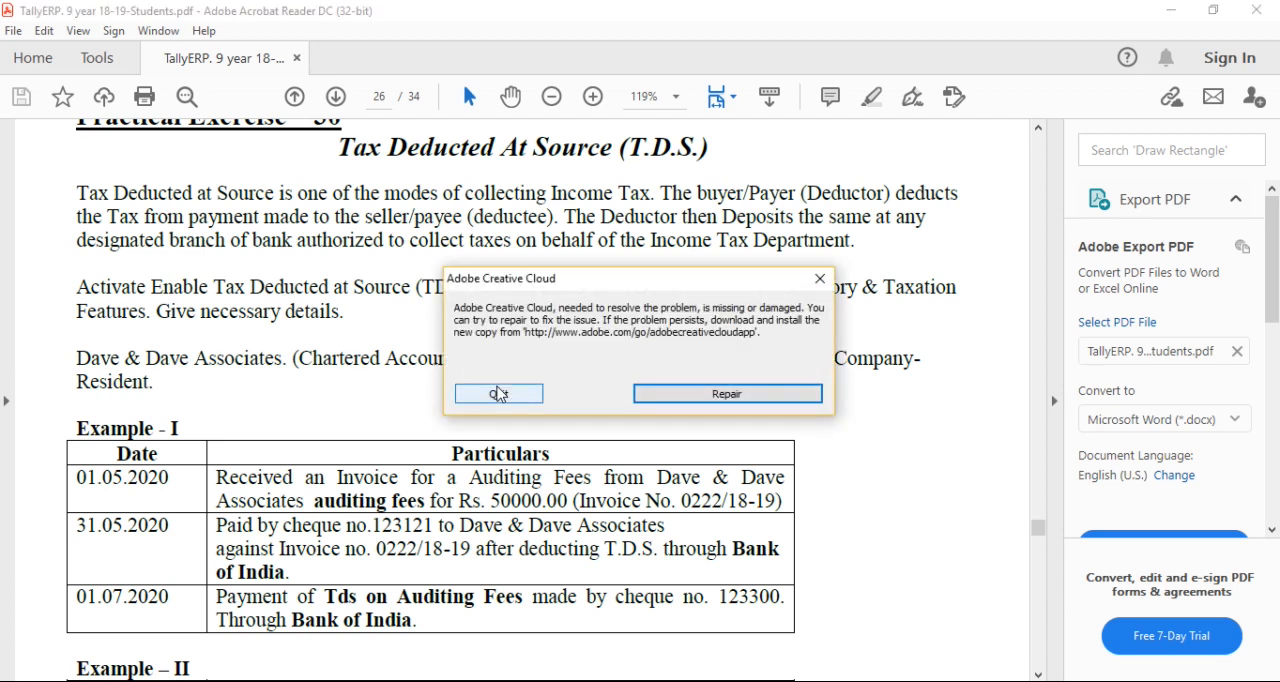
{"action": "left_click", "coordinate": [498, 394]}
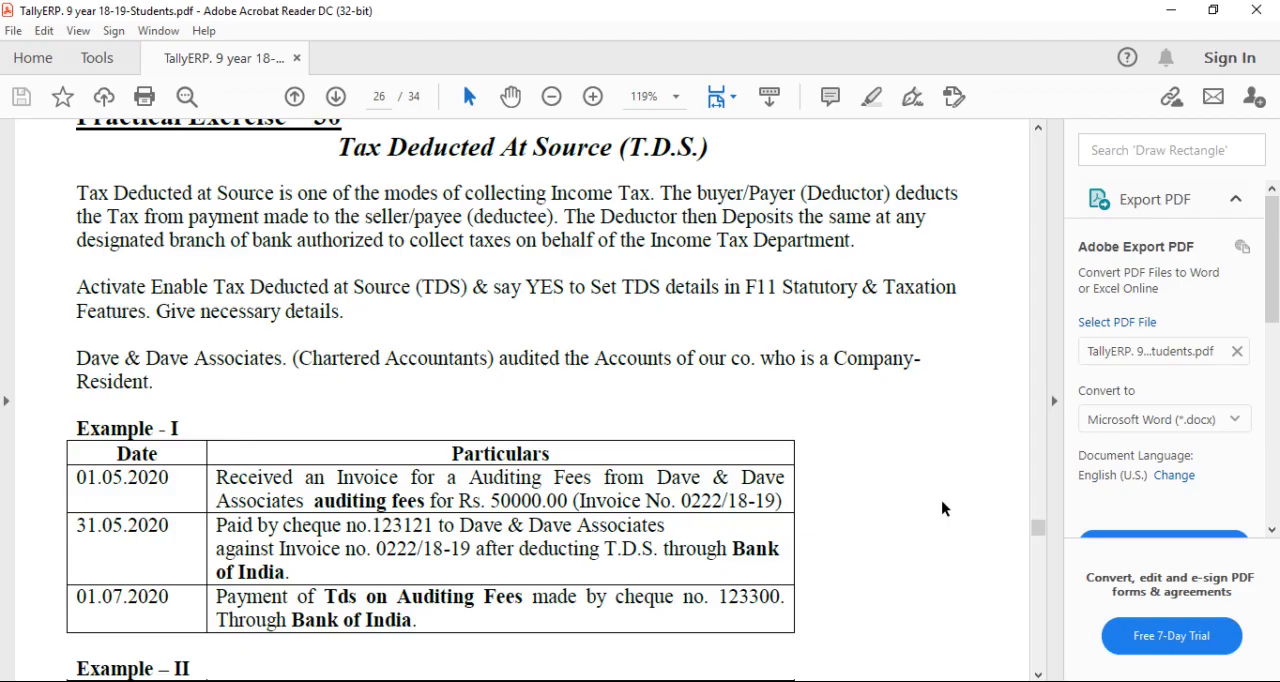
{"action": "key", "text": "alt+Tab"}
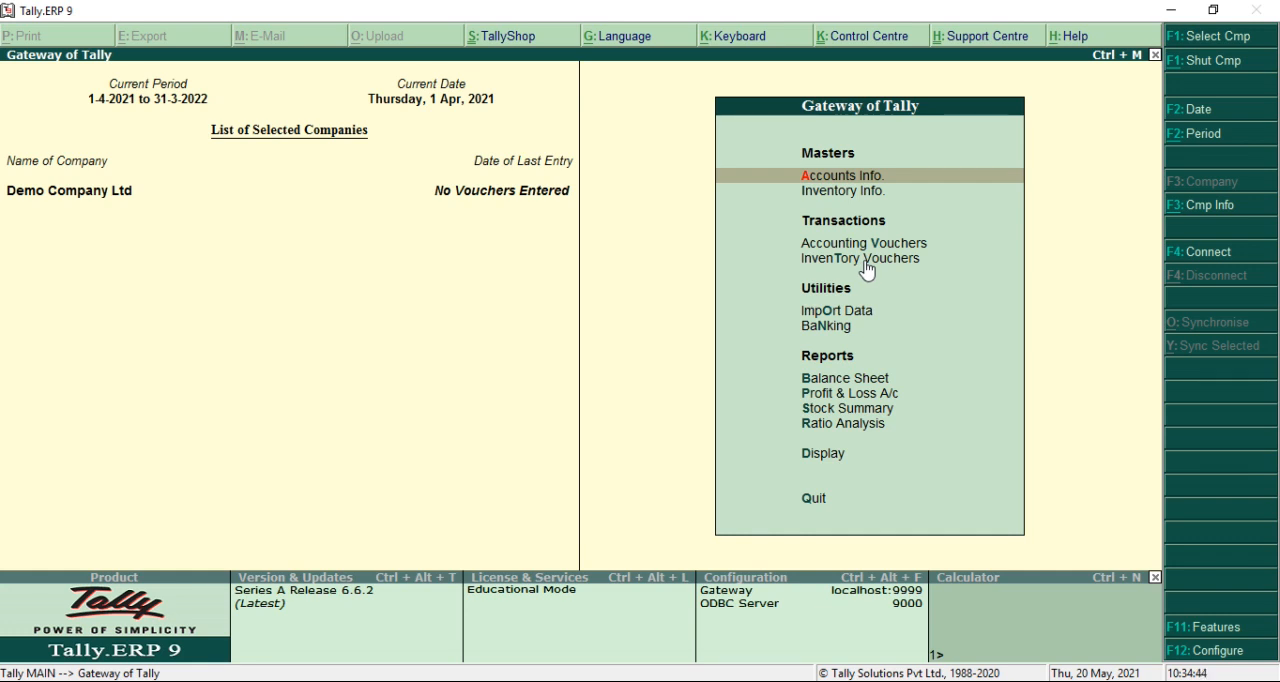
Enable Tax Deducted at Source (TDS) and Set/alter TDS details in the company's Statutory & Taxation features
{"action": "key", "text": "F11"}
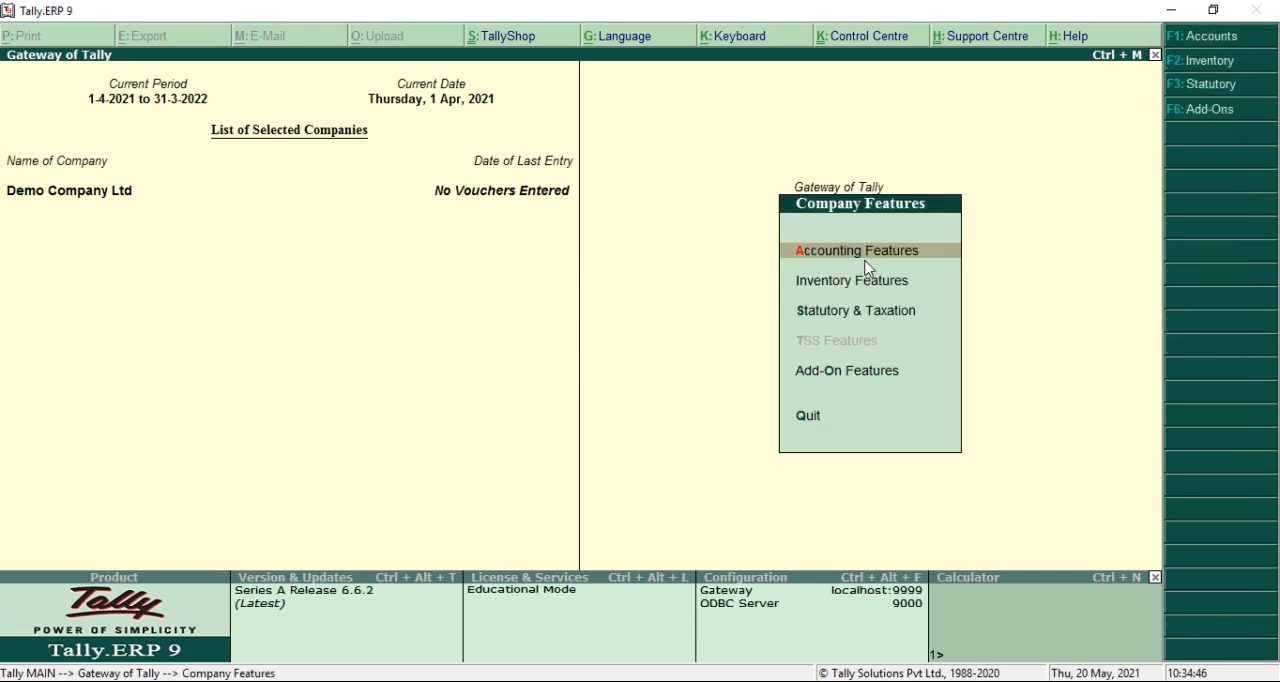
{"action": "key", "text": "Down"}
{"action": "key", "text": "Down"}
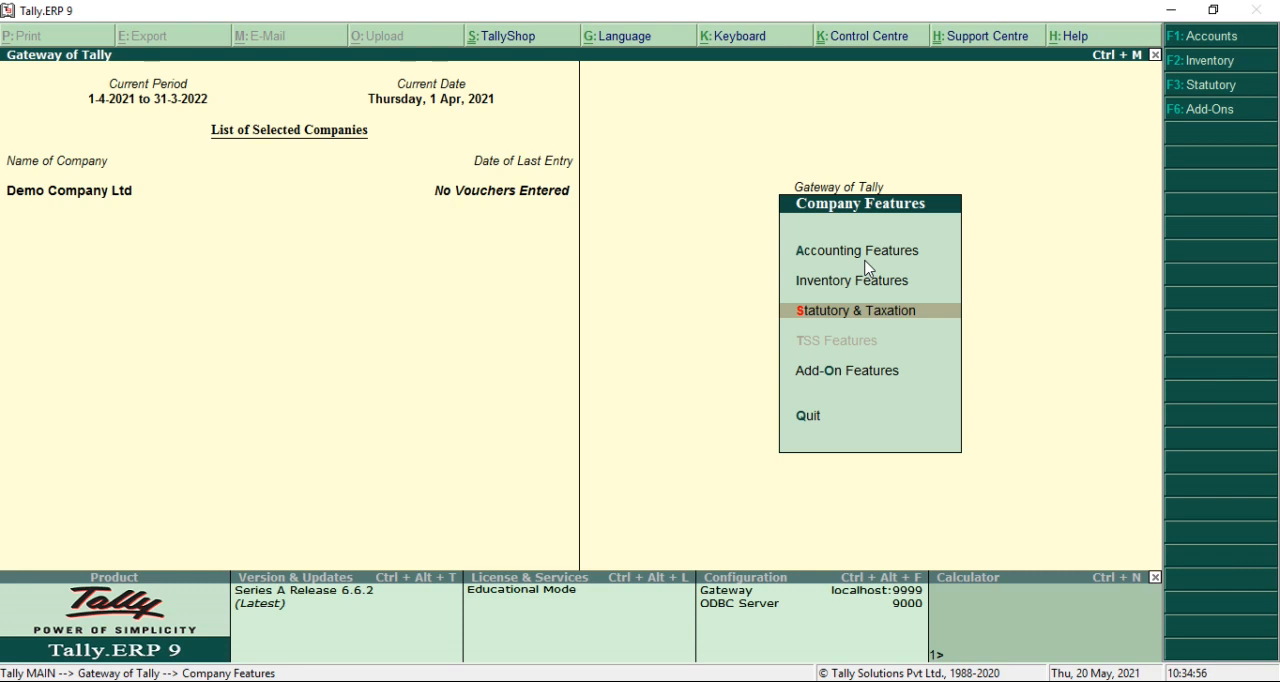
{"action": "key", "text": "Return"}
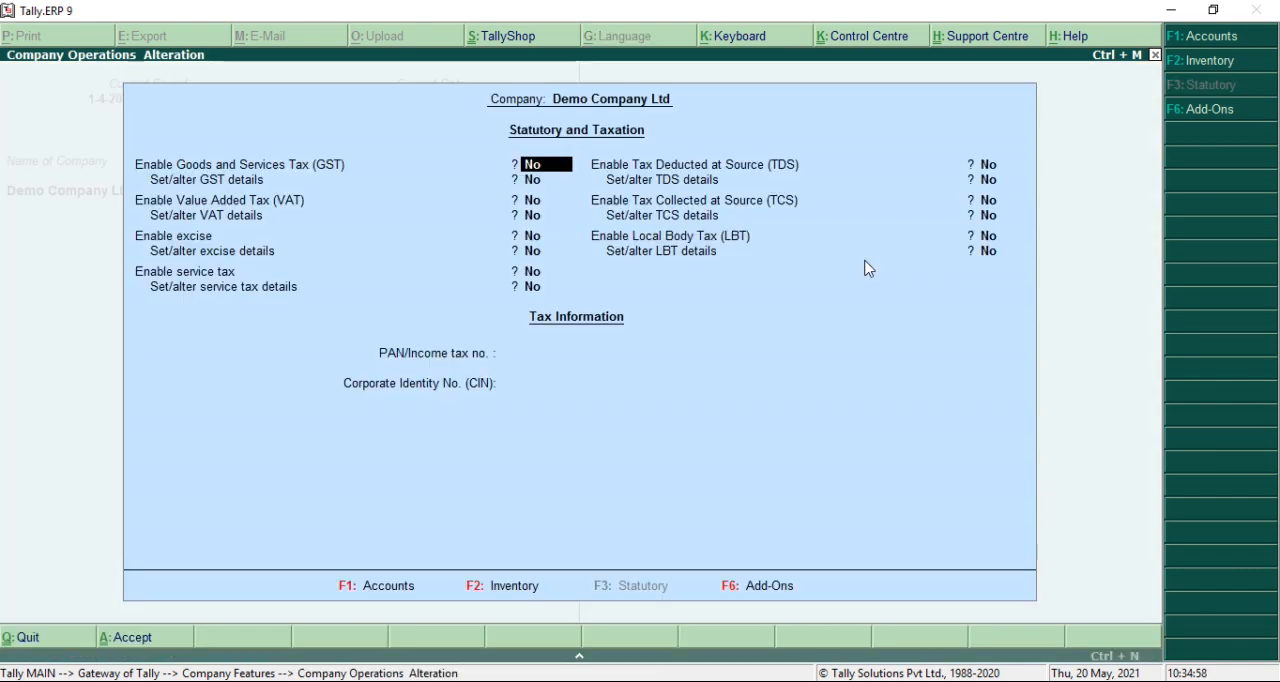
{"action": "key", "text": "Return"}
{"action": "key", "text": "Return"}
{"action": "key", "text": "Return"}
{"action": "key", "text": "Return"}
{"action": "key", "text": "Return"}
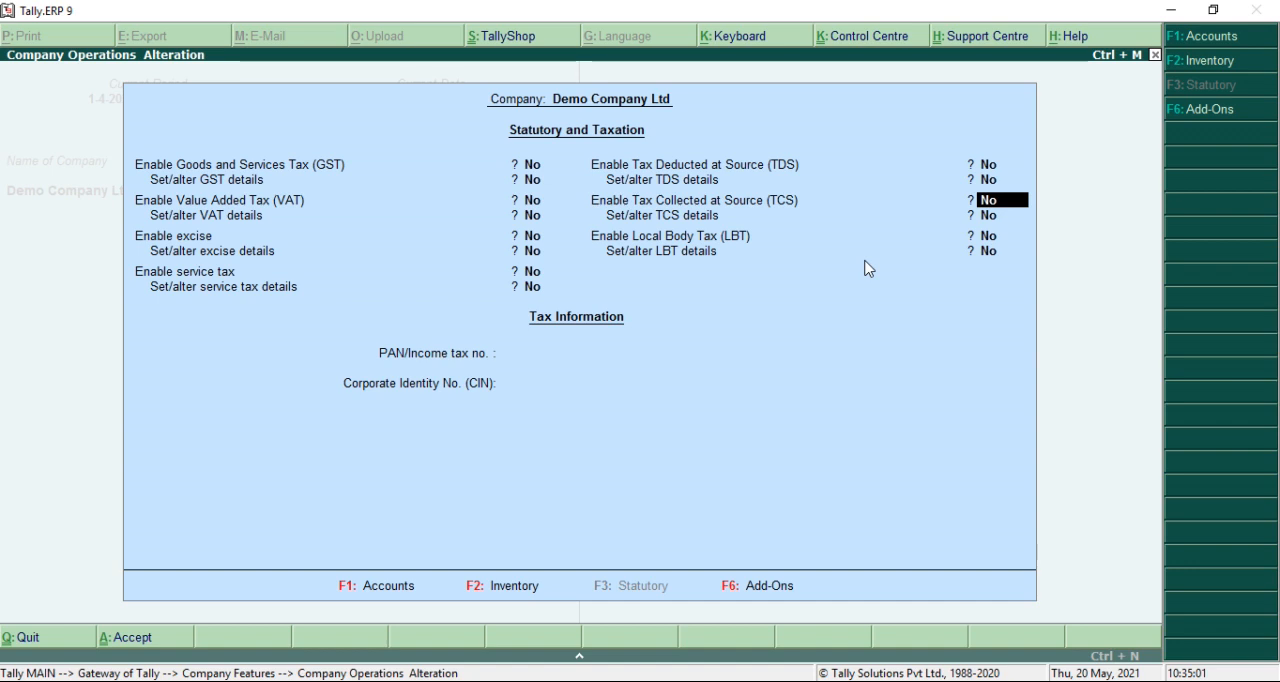
{"action": "key", "text": "Up"}
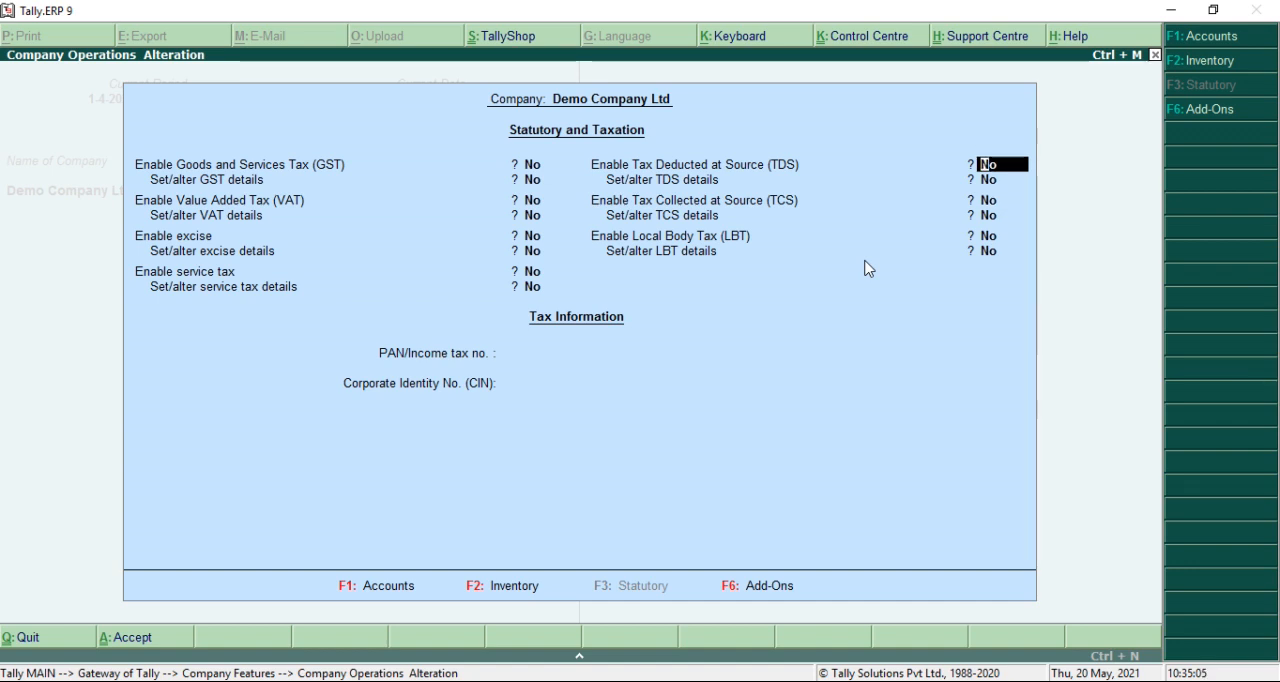
{"action": "key", "text": "y"}
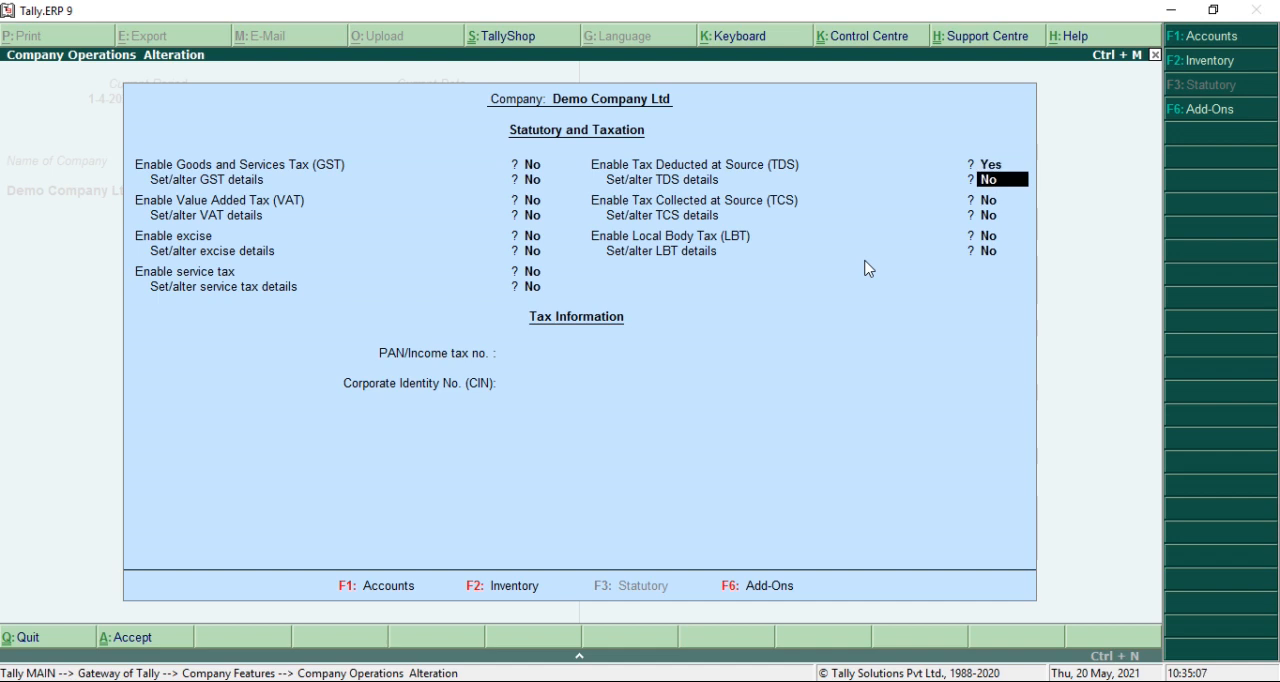
{"action": "type", "text": "yes"}
{"action": "key", "text": "Return"}
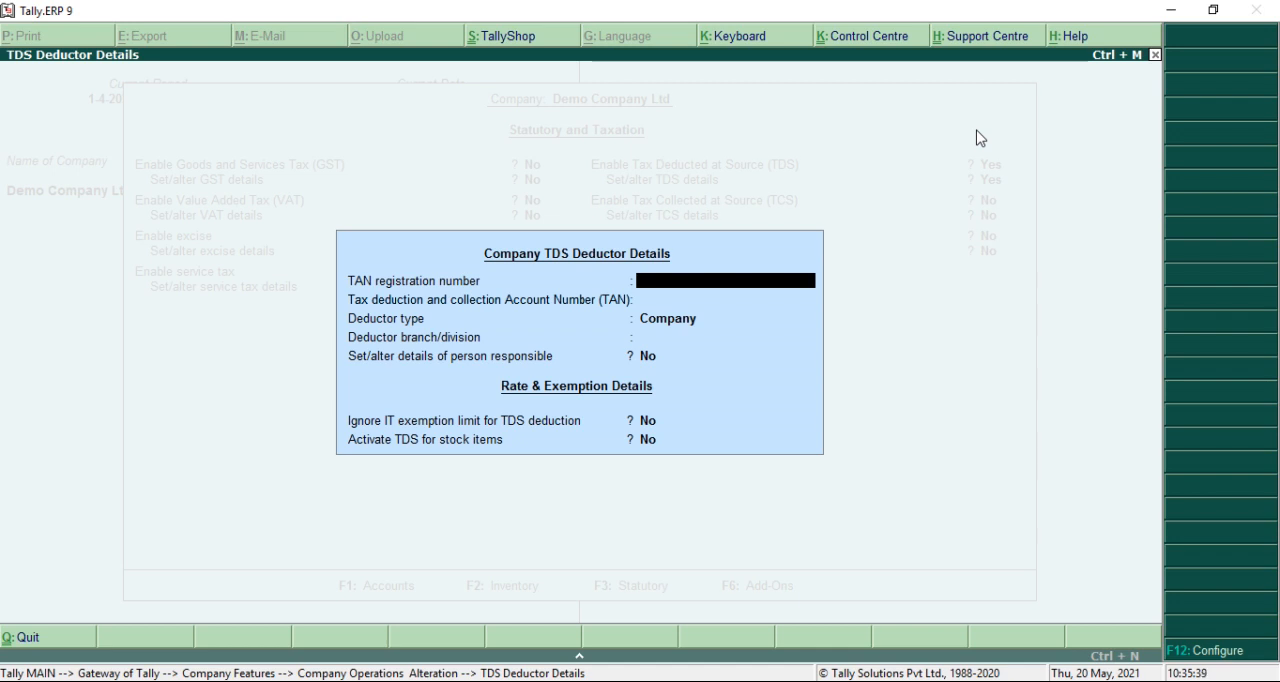
Enter the company's TAN registration number and leave the Tax deduction and collection Account Number blank
{"action": "type", "text": "MUM"}
{"action": "type", "text": "B01100M"}
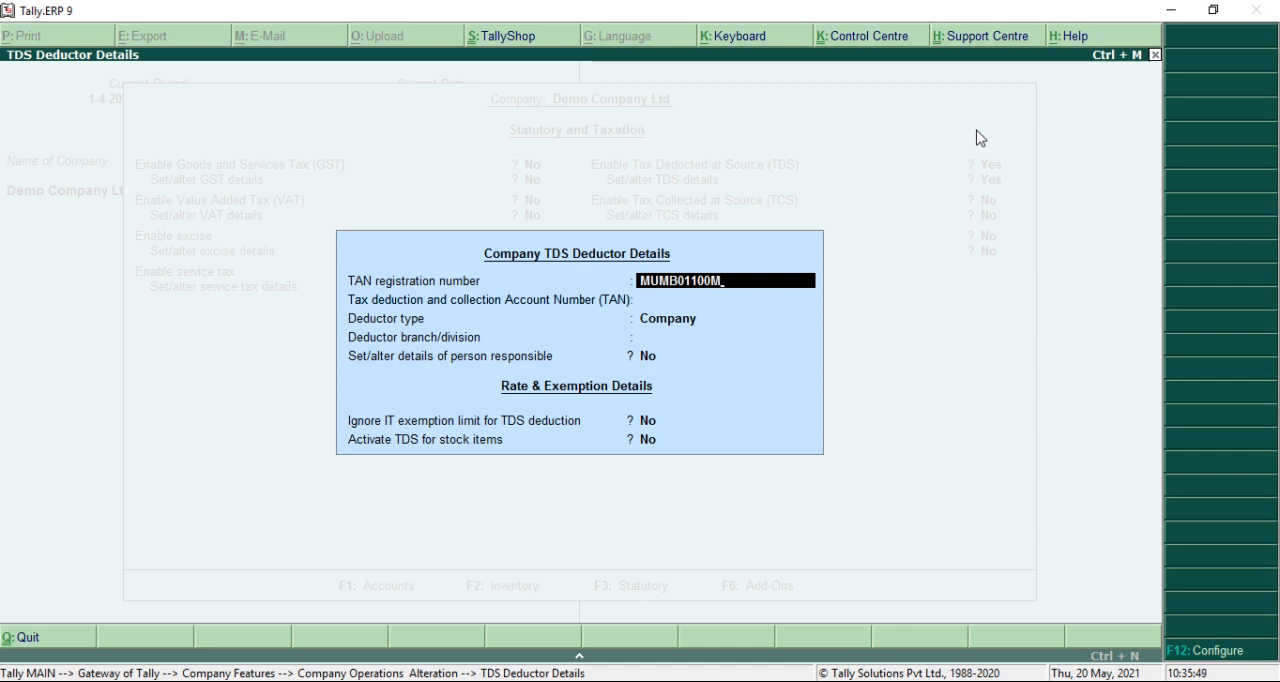
{"action": "key", "text": "Return"}
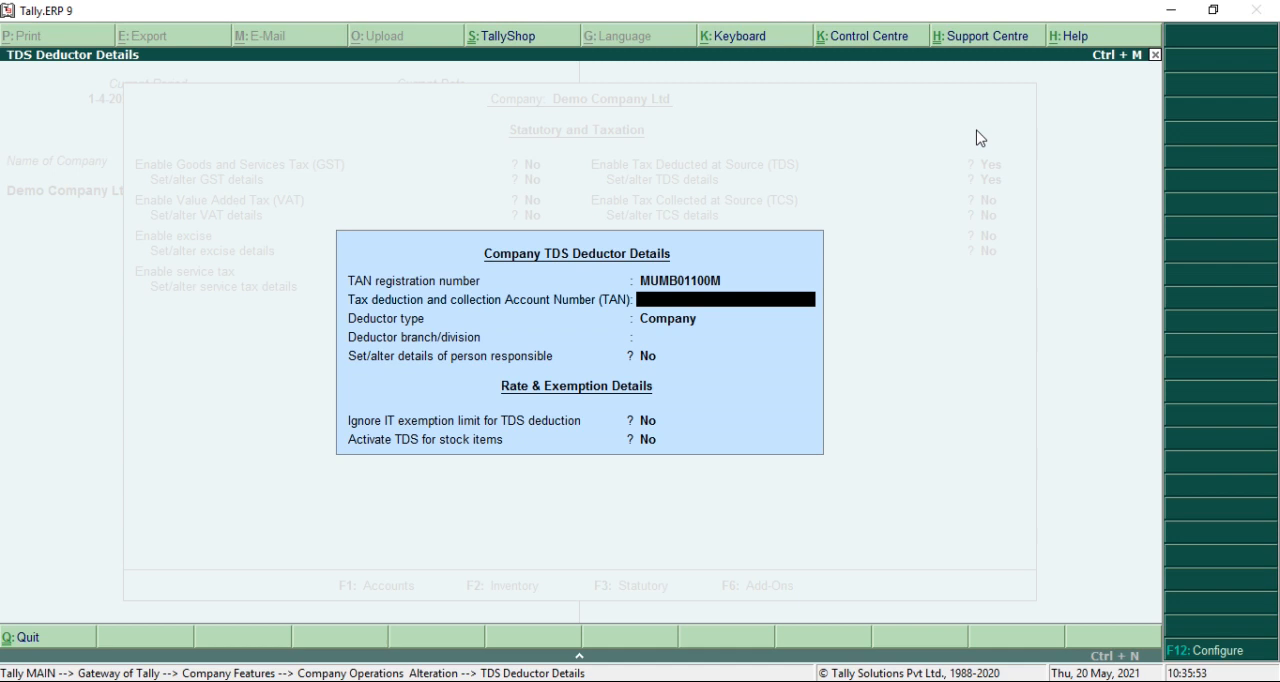
{"action": "key", "text": "Return"}
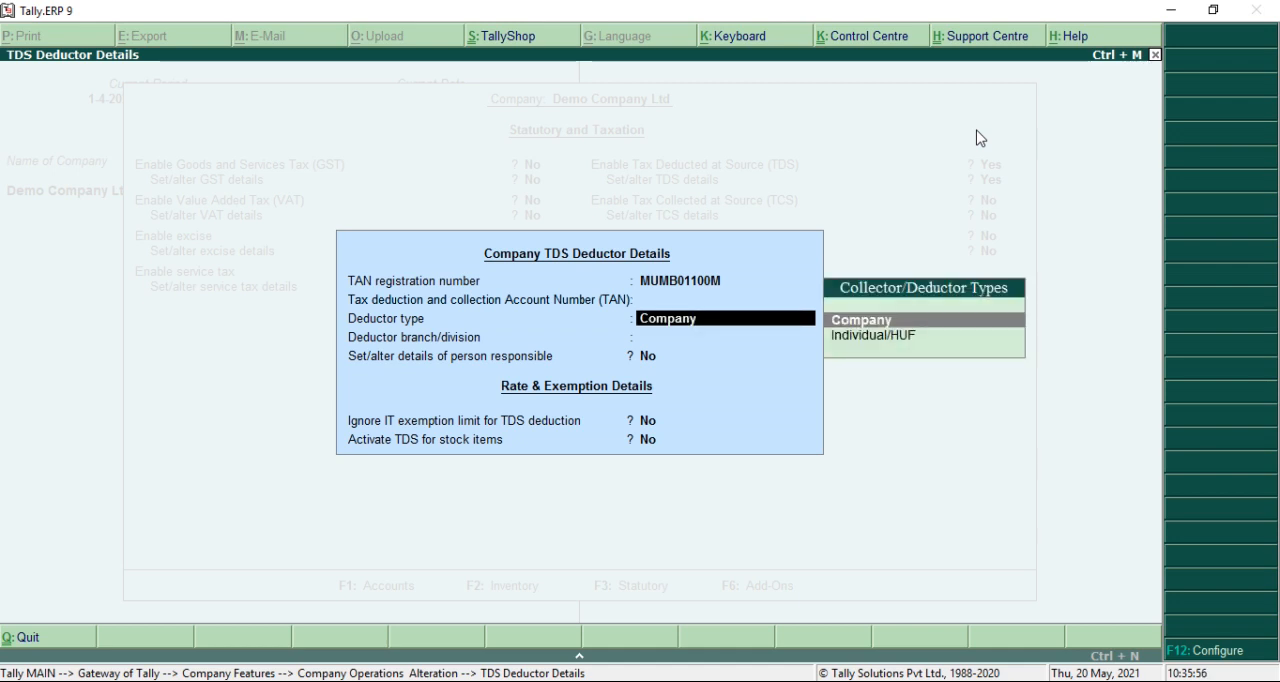
Set the deductor type to Individual/HUF and the deductor branch/division to BANDRA KURLA COMPLEX
{"action": "key", "text": "Down"}
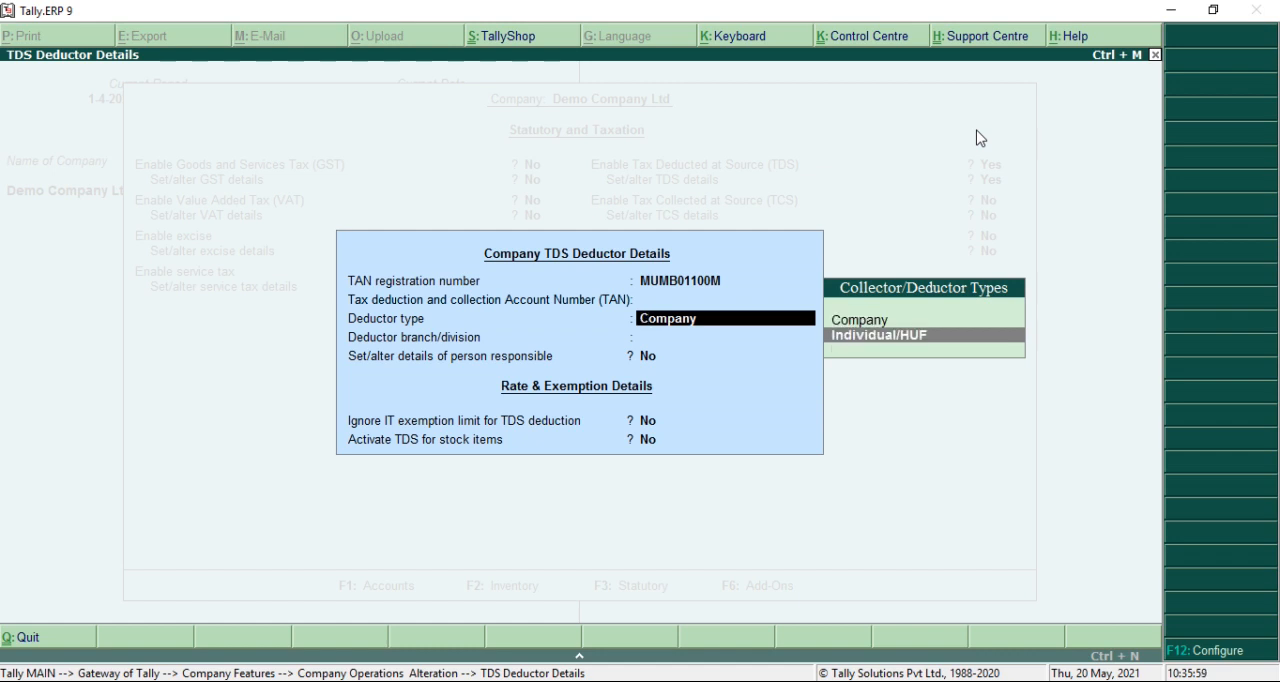
{"action": "key", "text": "Return"}
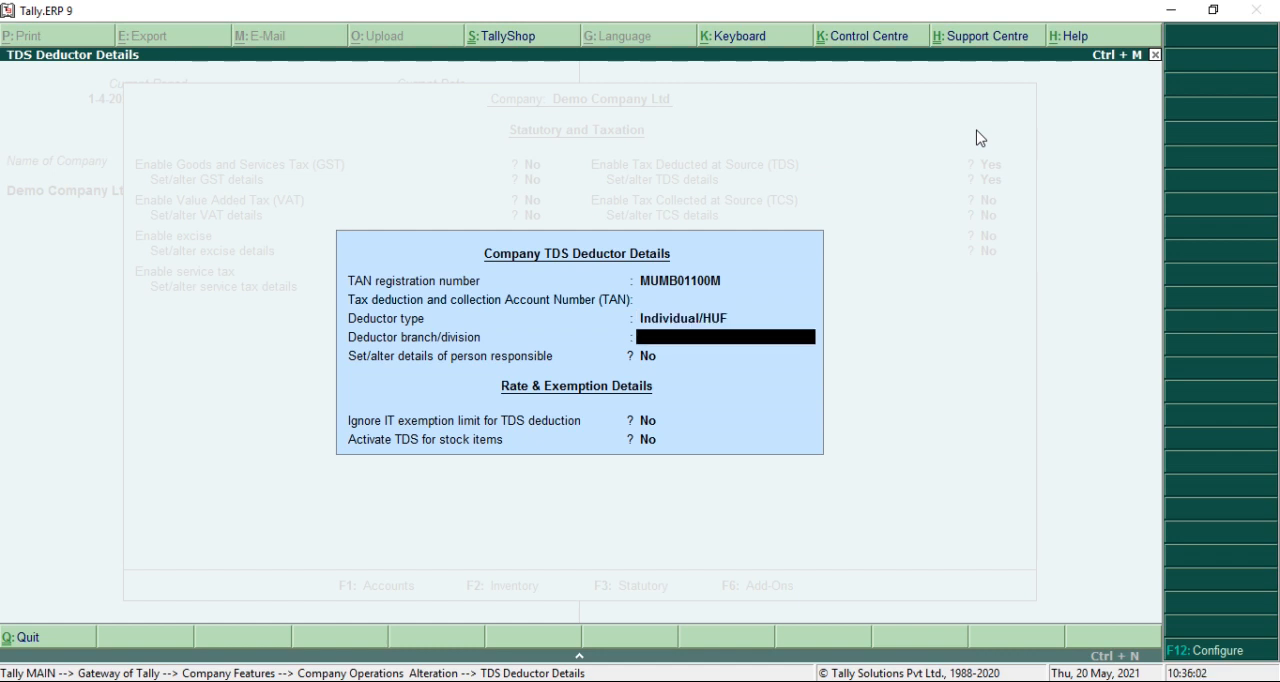
{"action": "type", "text": "BANDRA KURLA C"}
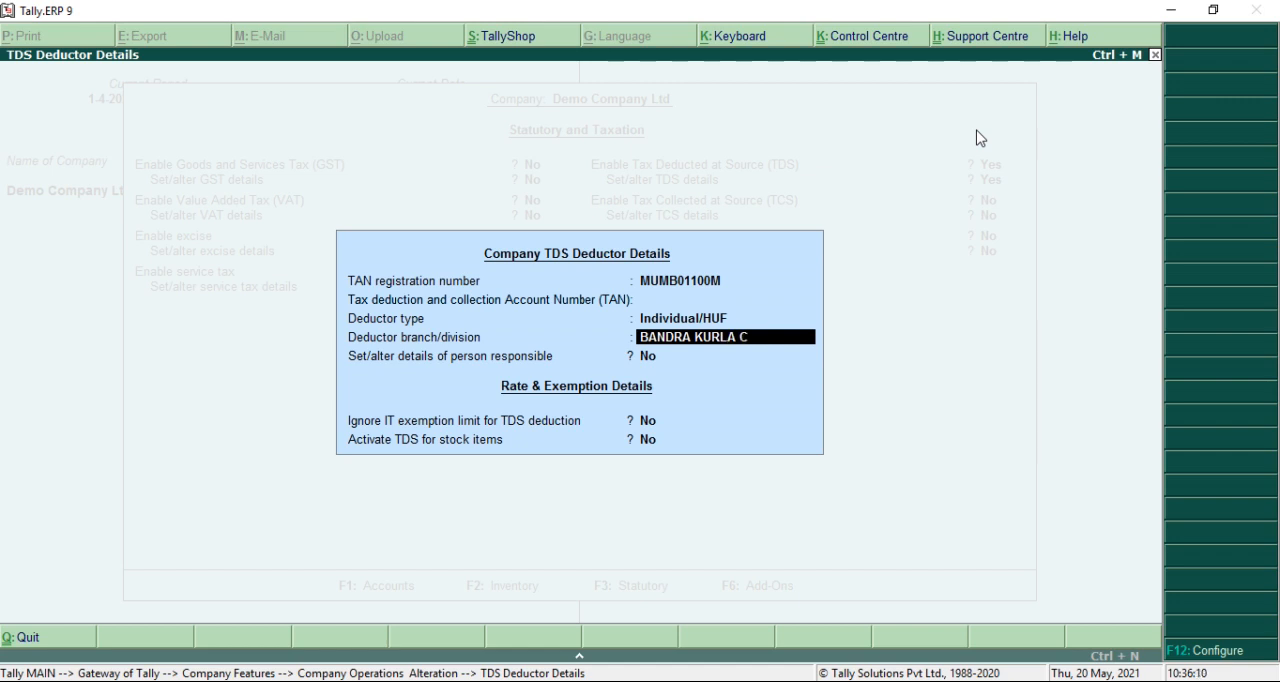
{"action": "type", "text": "OMPLEX"}
{"action": "key", "text": "Return"}
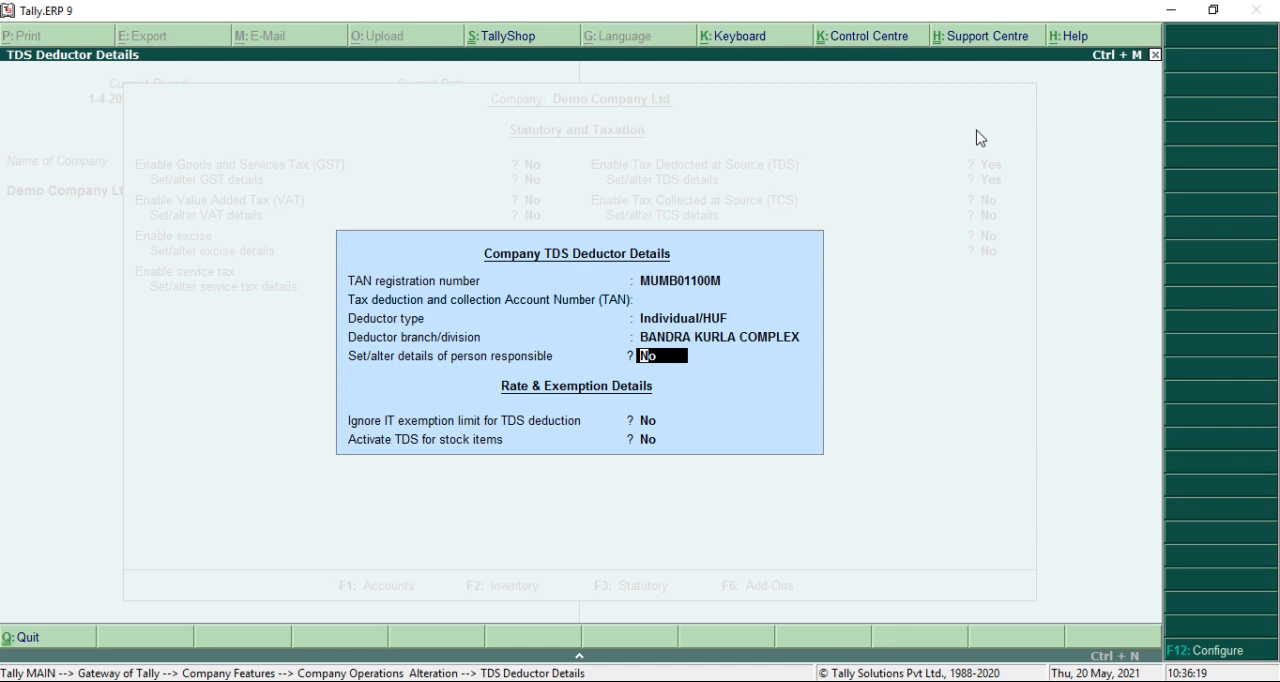
Set the option for details of the person responsible to Yes and pass through that form with its fields left blank
{"action": "type", "text": "YES"}
{"action": "key", "text": "Return"}
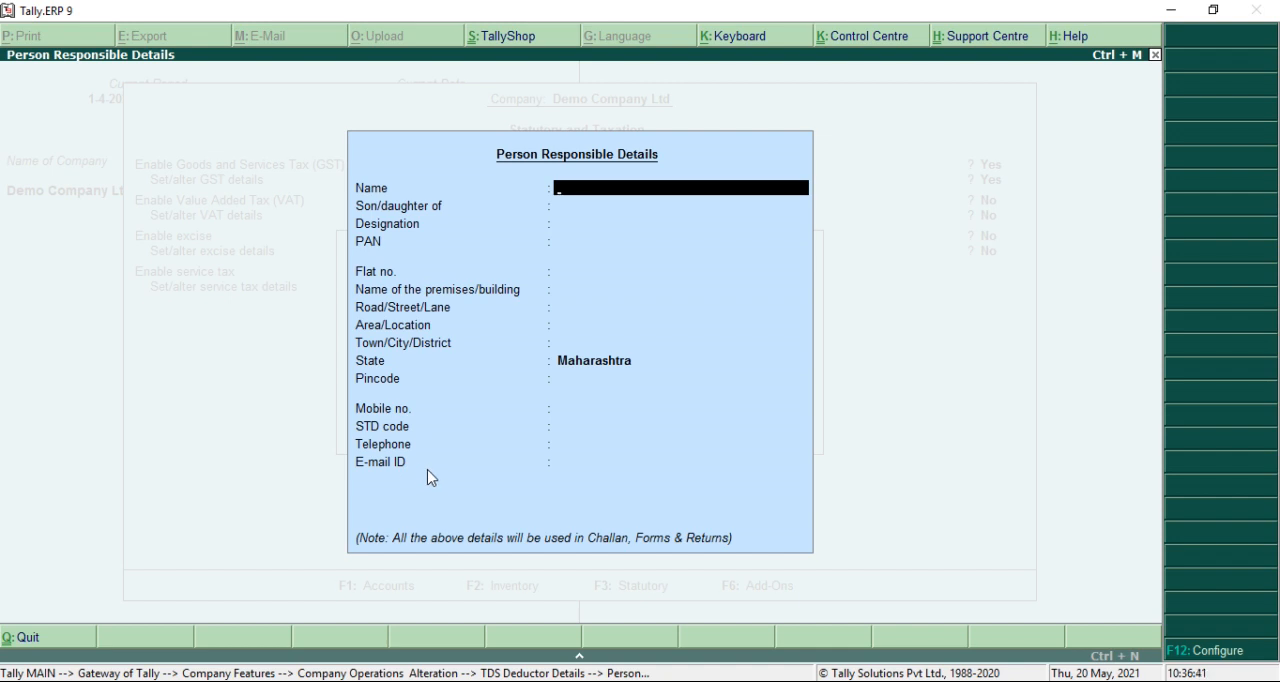
{"action": "key", "text": "Escape"}
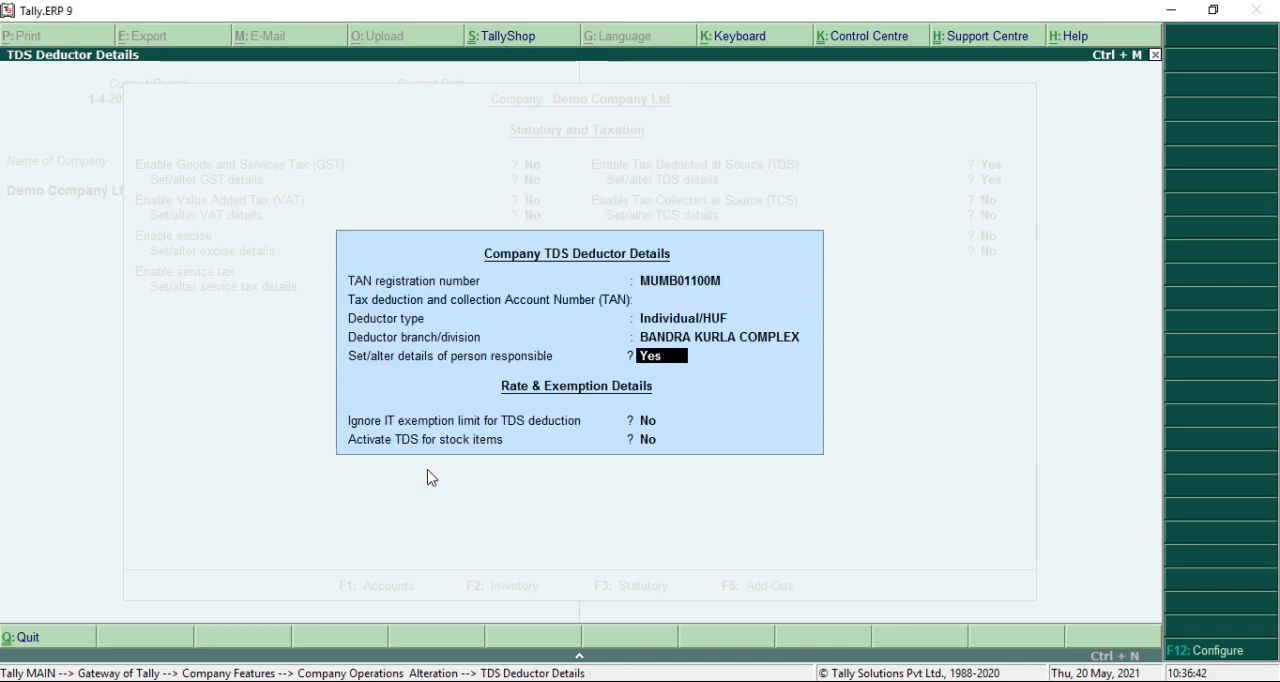
{"action": "key", "text": "Return"}
{"action": "key", "text": "Return"}
{"action": "key", "text": "Return"}
{"action": "key", "text": "Return"}
{"action": "key", "text": "Return"}
{"action": "key", "text": "Return"}
{"action": "key", "text": "Return"}
{"action": "key", "text": "Return"}
{"action": "key", "text": "Return"}
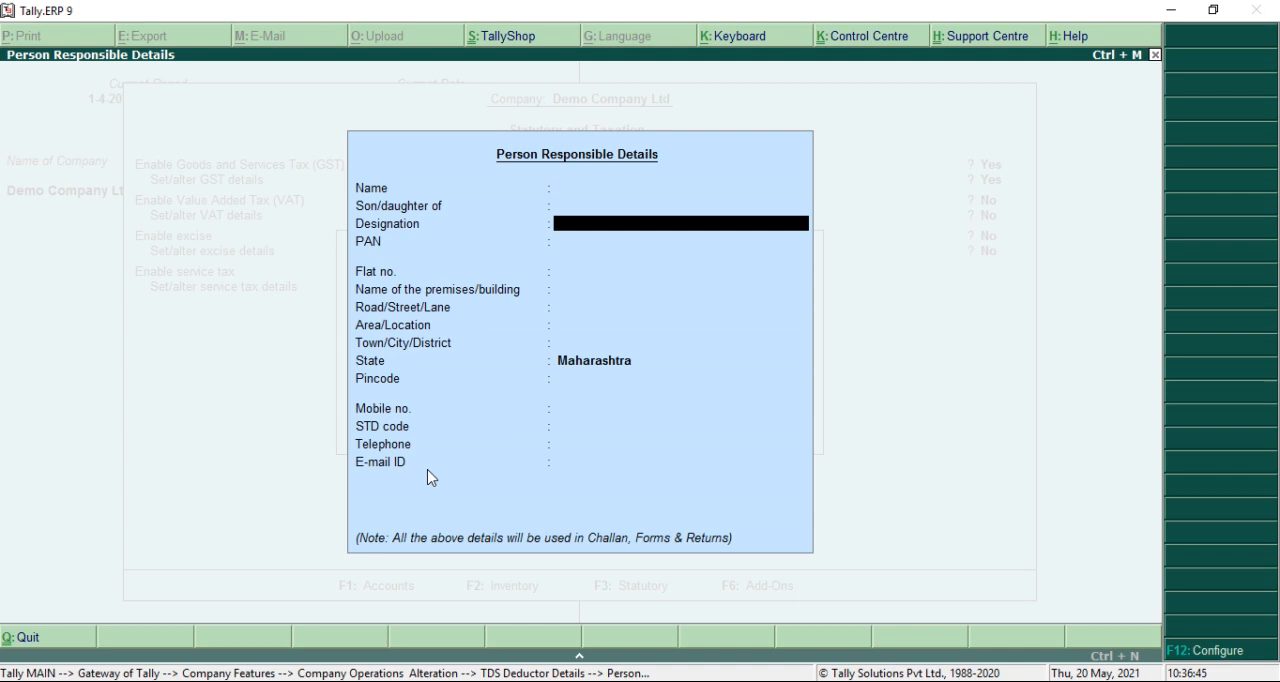
{"action": "key", "text": "Return"}
{"action": "key", "text": "Return"}
{"action": "key", "text": "Return"}
{"action": "key", "text": "Return"}
{"action": "key", "text": "Return"}
{"action": "key", "text": "Return"}
{"action": "key", "text": "Return"}
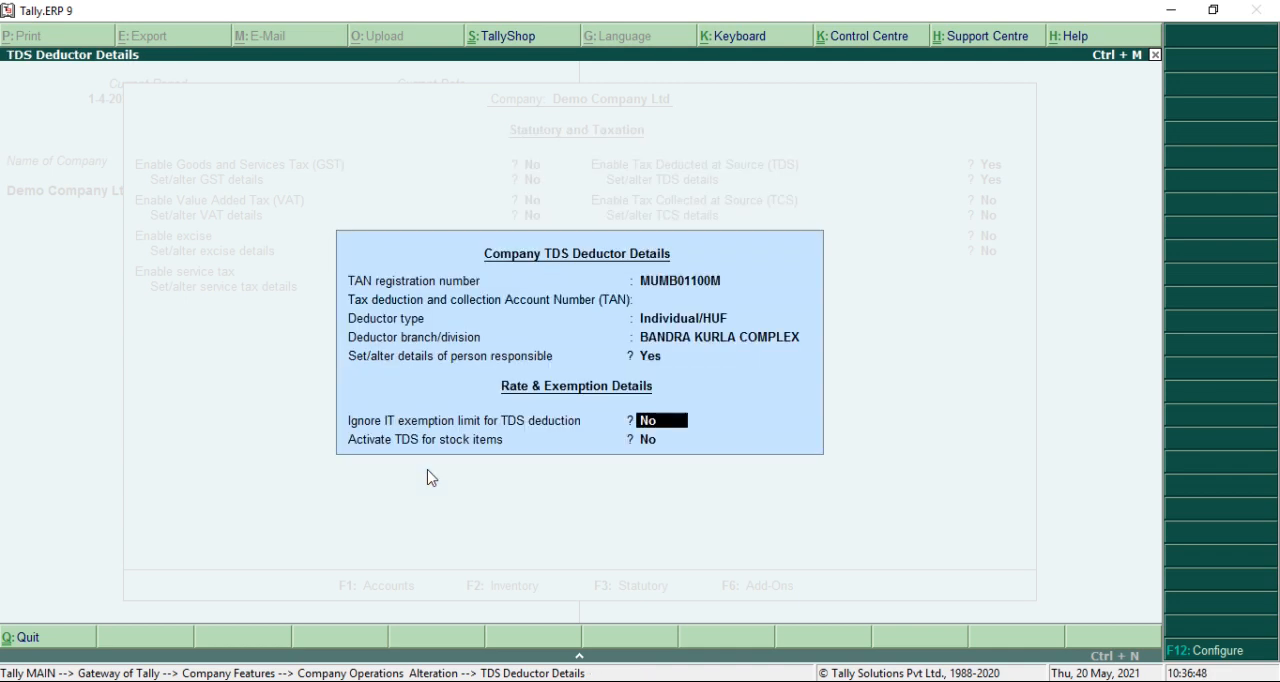
Keep the IT exemption limit and stock item TDS options at No, then accept the statutory features and return to the Gateway
{"action": "key", "text": "Return"}
{"action": "key", "text": "Return"}
{"action": "key", "text": "Return"}
{"action": "key", "text": "Return"}
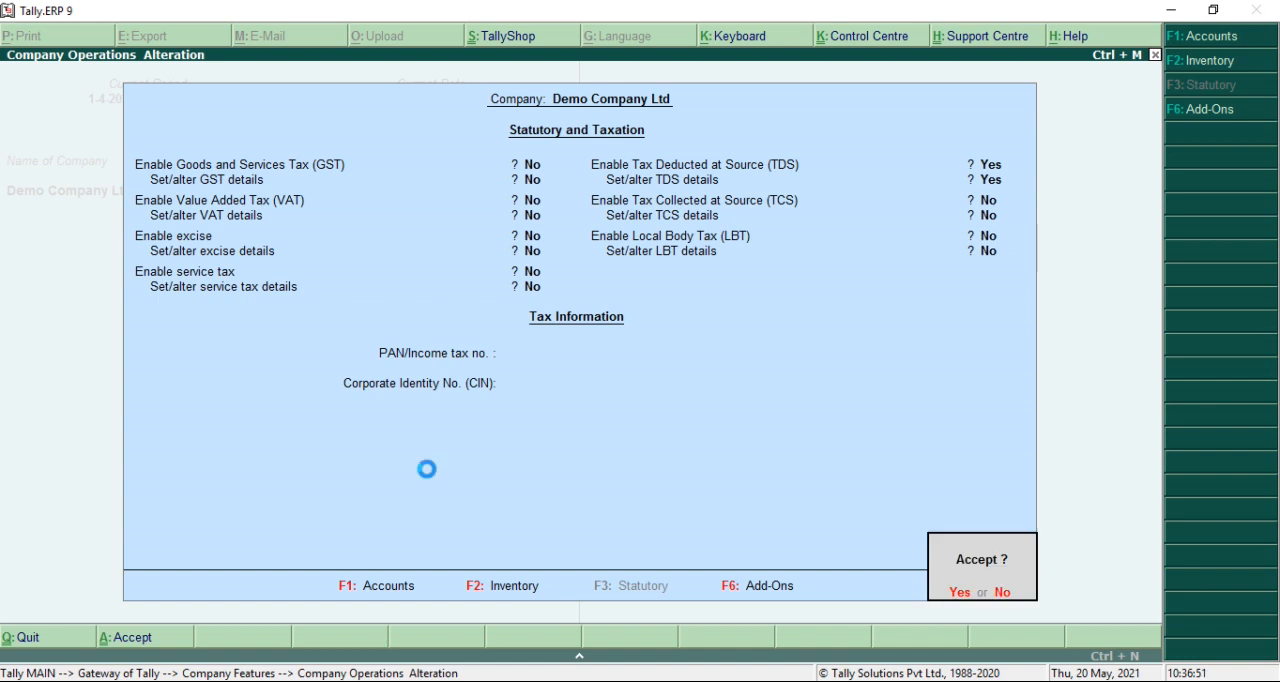
{"action": "key", "text": "Return"}
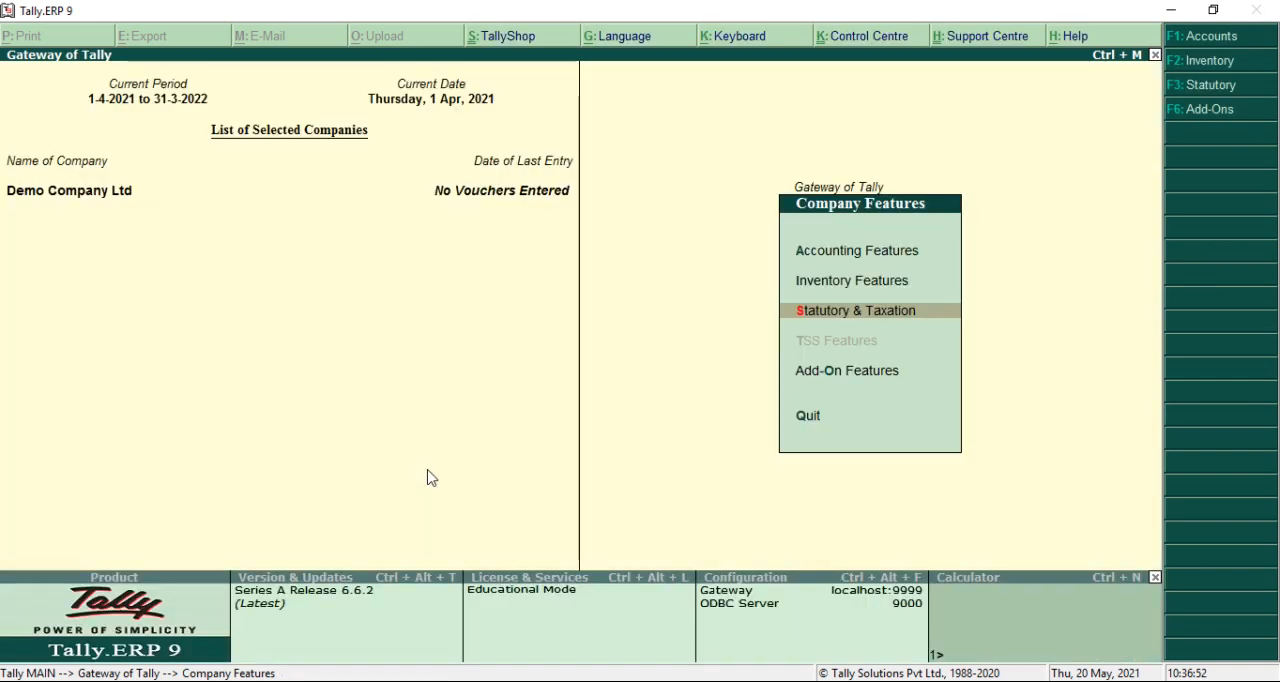
{"action": "key", "text": "Escape"}
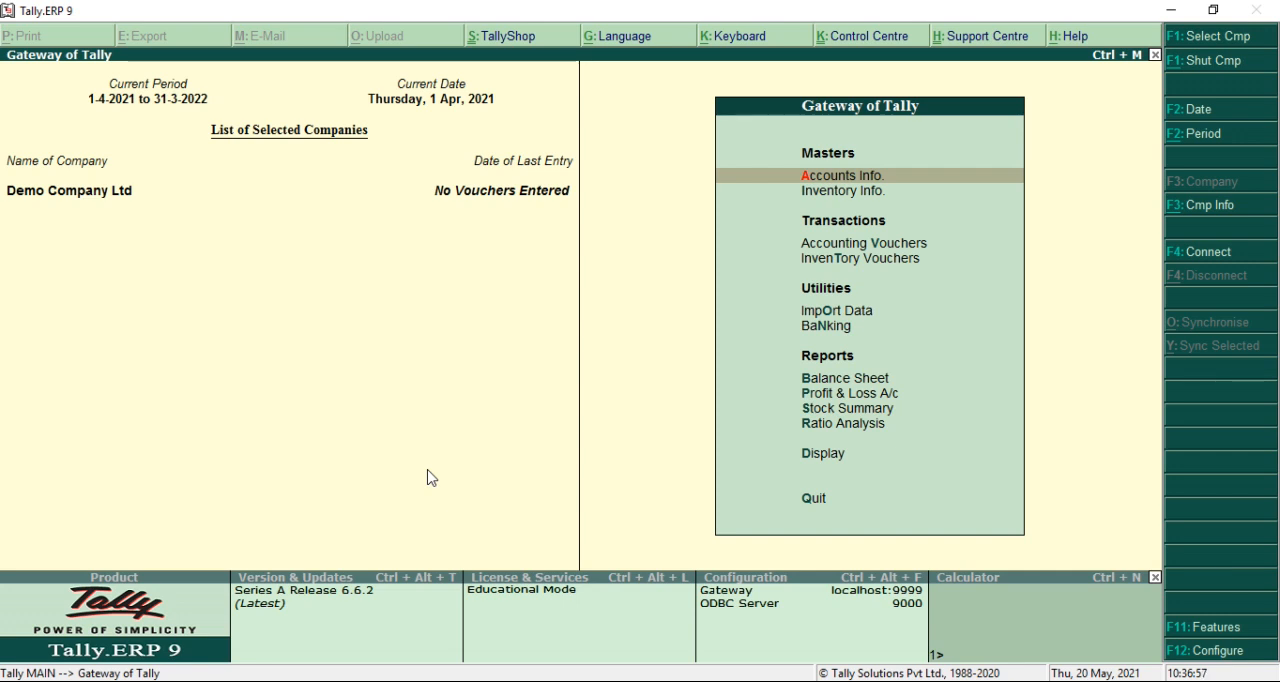
Start creating a TDS Nature of Payment master from the statutory information of the accounts masters
{"action": "key", "text": "Return"}
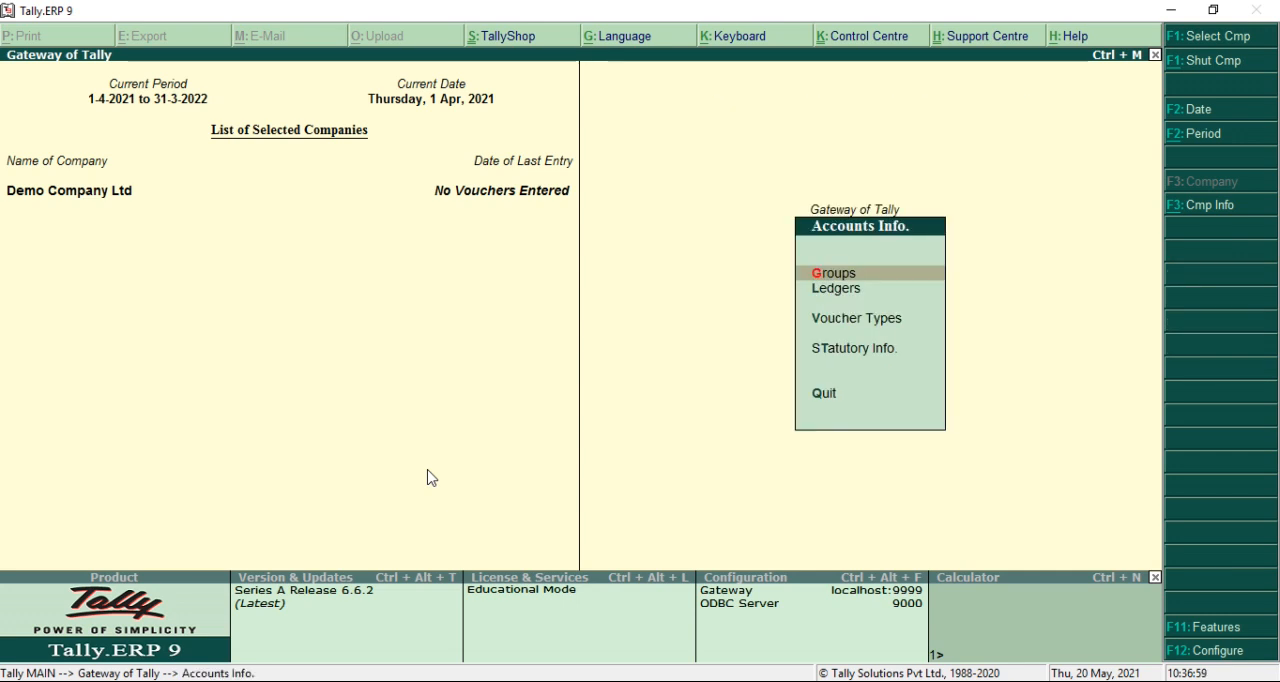
{"action": "key", "text": "Down"}
{"action": "key", "text": "Down"}
{"action": "key", "text": "Down"}
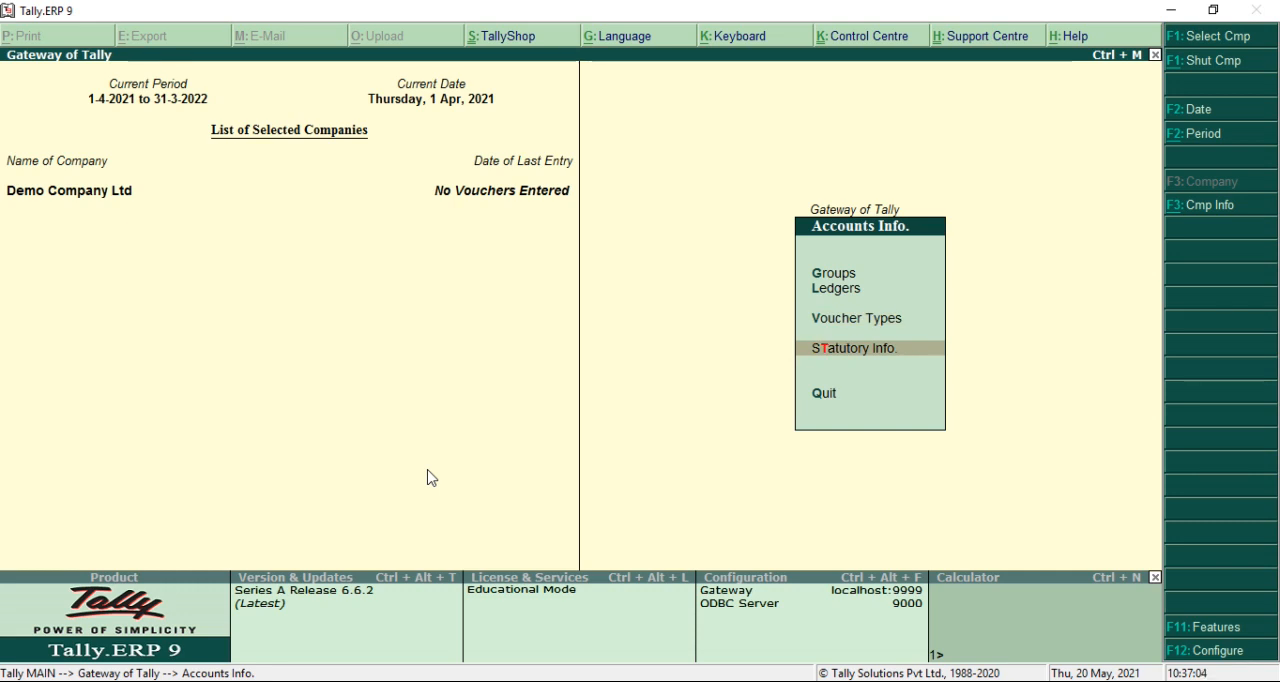
{"action": "key", "text": "Return"}
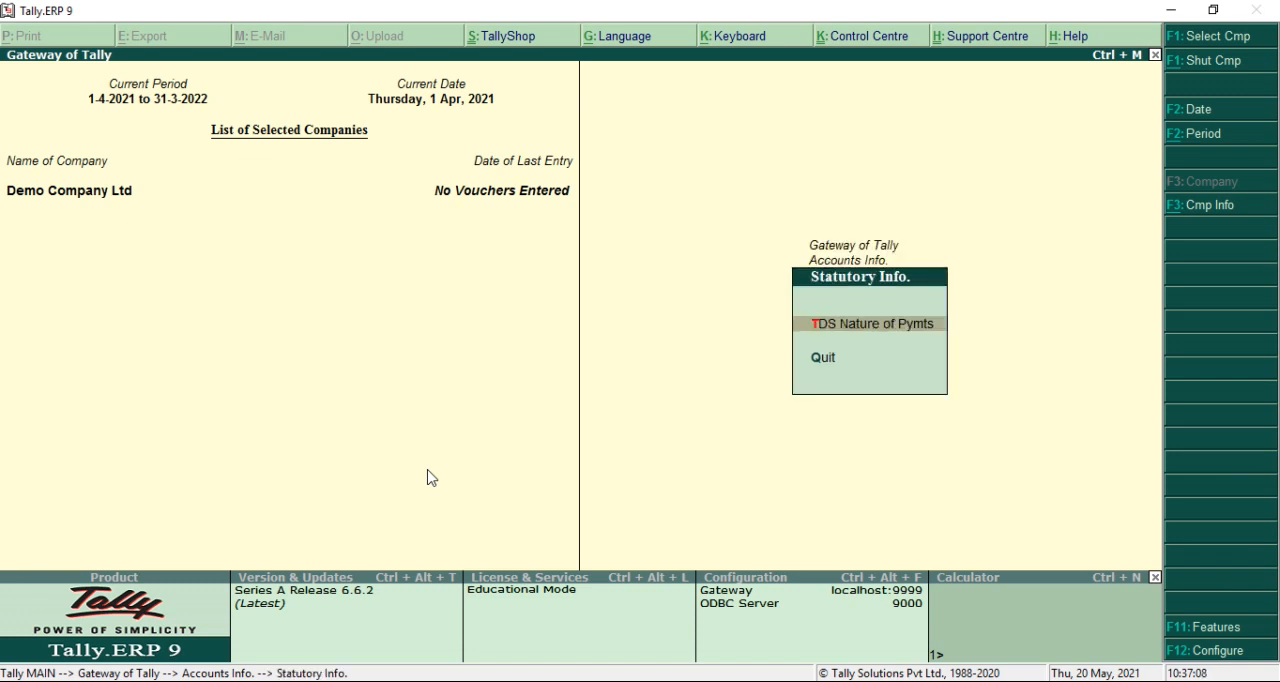
{"action": "key", "text": "Return"}
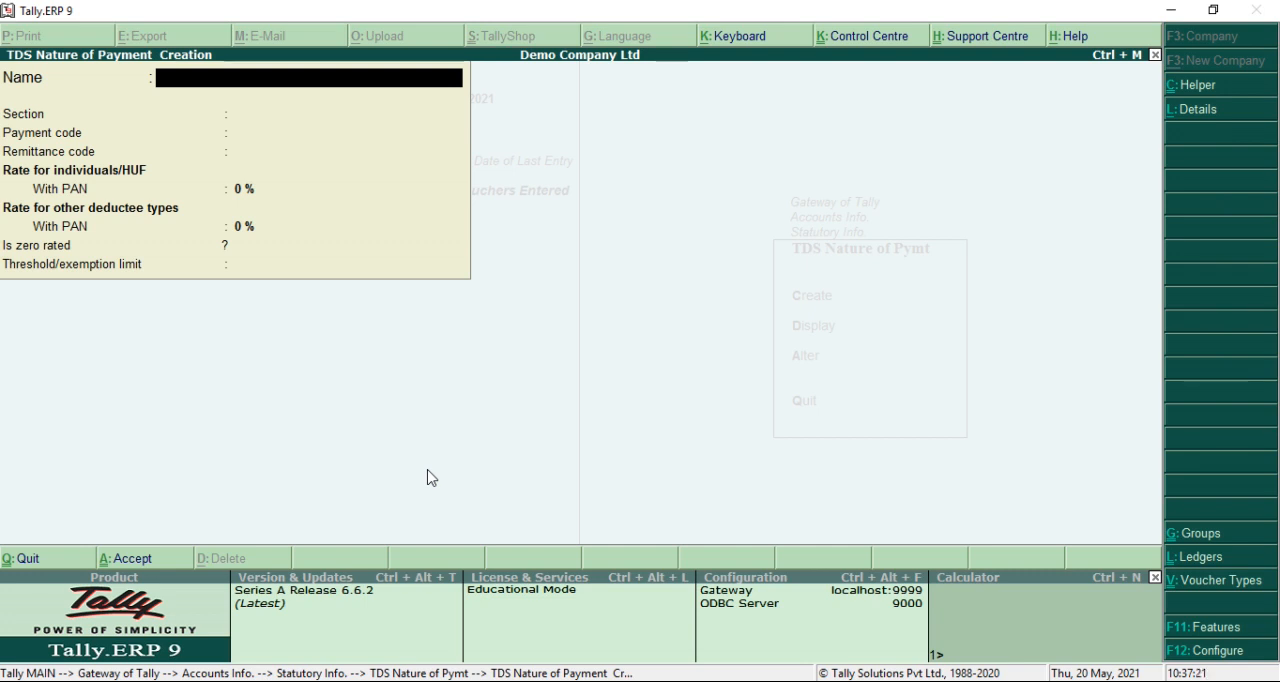
Name the TDS nature of payment FEES FOR PROFESSIONAL OR TECHNICAL SERVICE
{"action": "type", "text": "FEES FOR"}
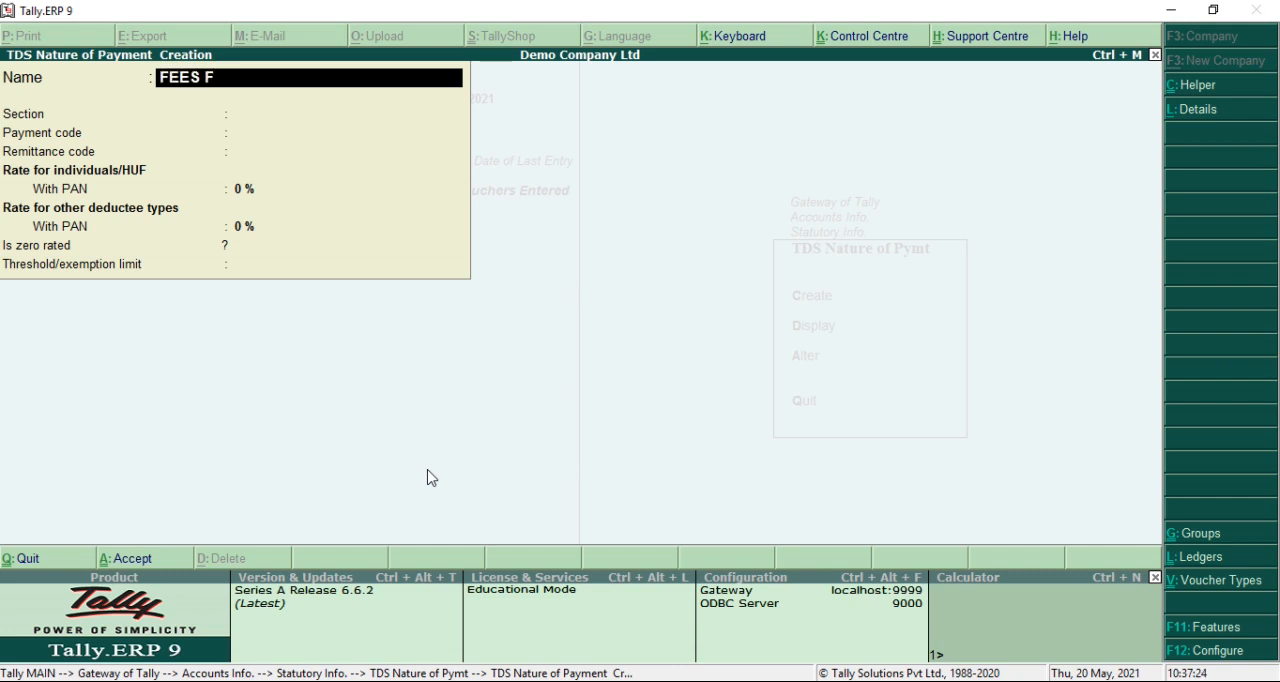
{"action": "type", "text": " PROFES"}
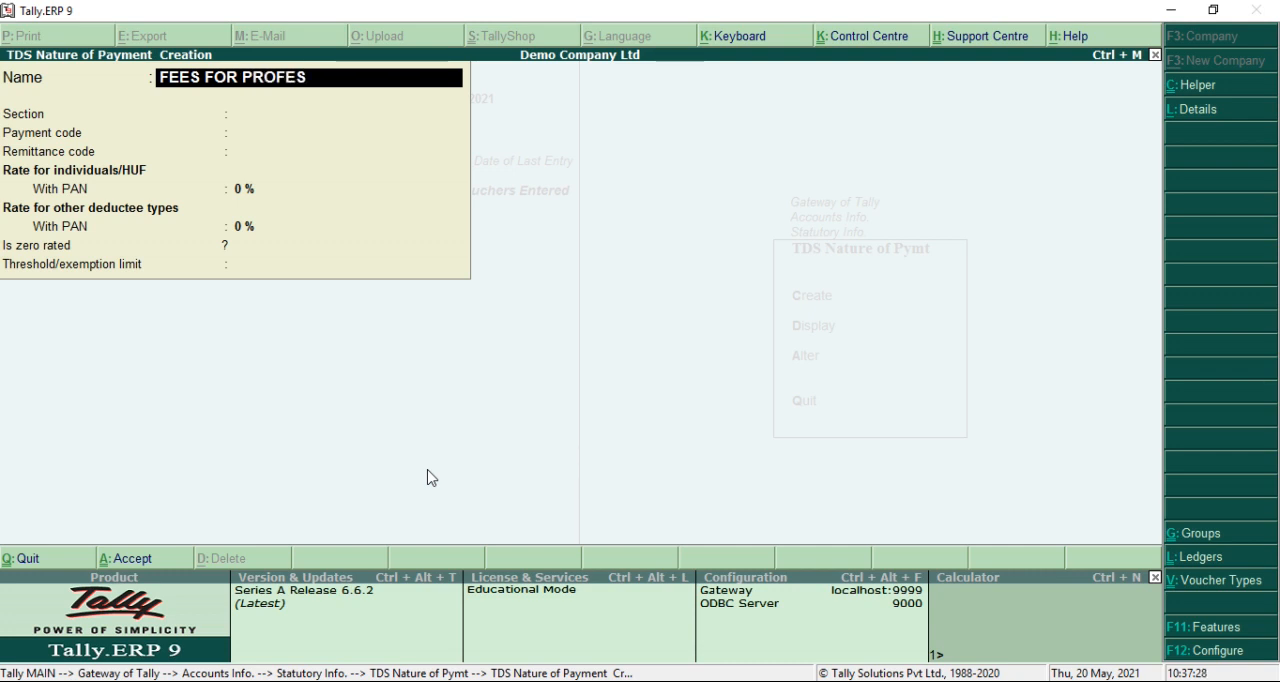
{"action": "type", "text": "SIONAL OR TEC"}
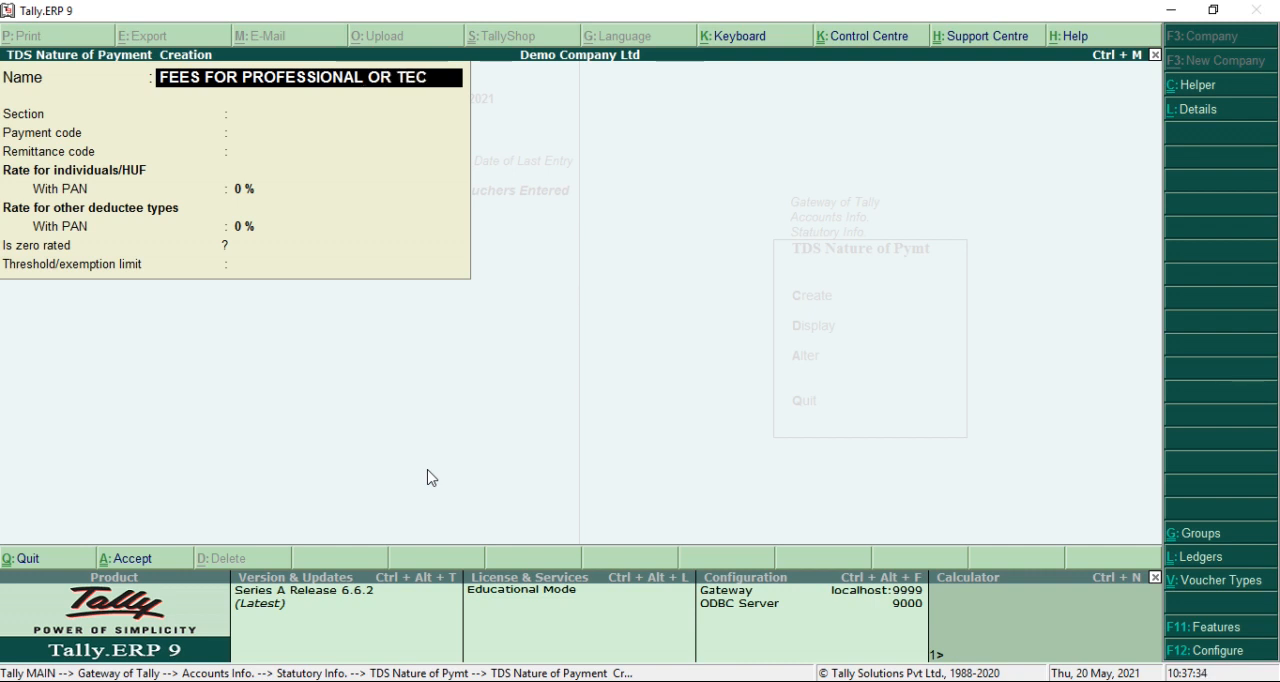
{"action": "type", "text": "HNO"}
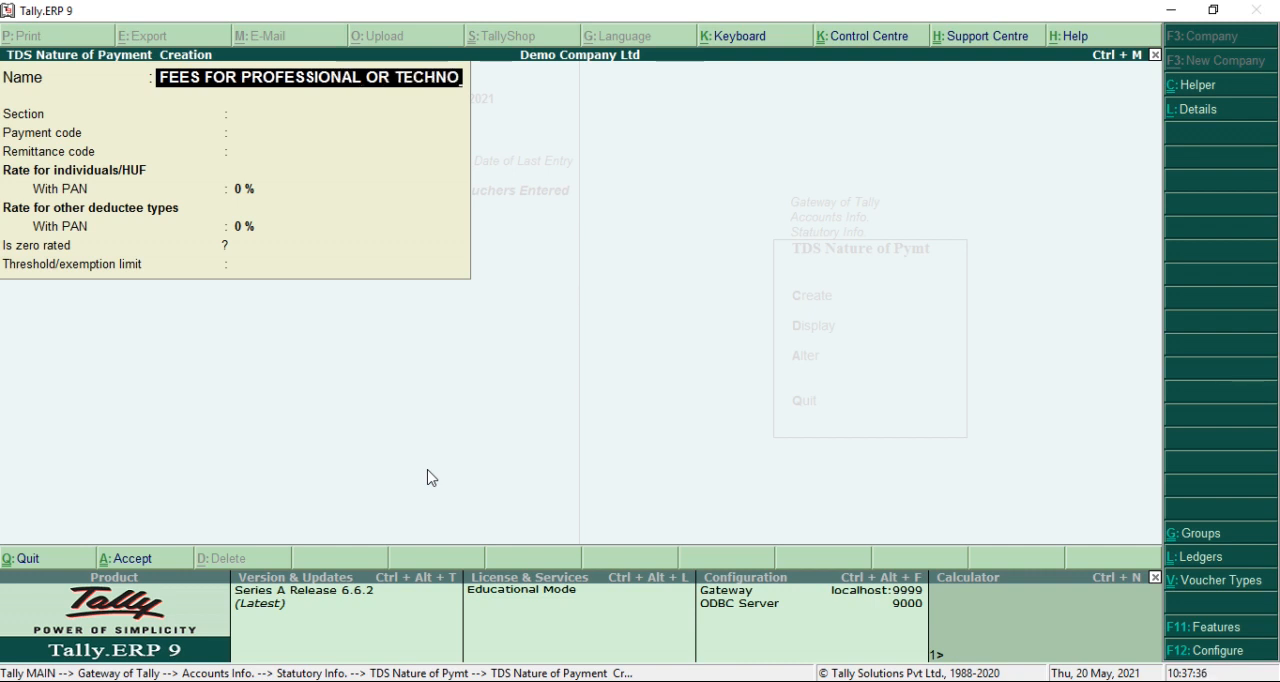
{"action": "key", "text": "BackSpace"}
{"action": "type", "text": "ICAL SERV"}
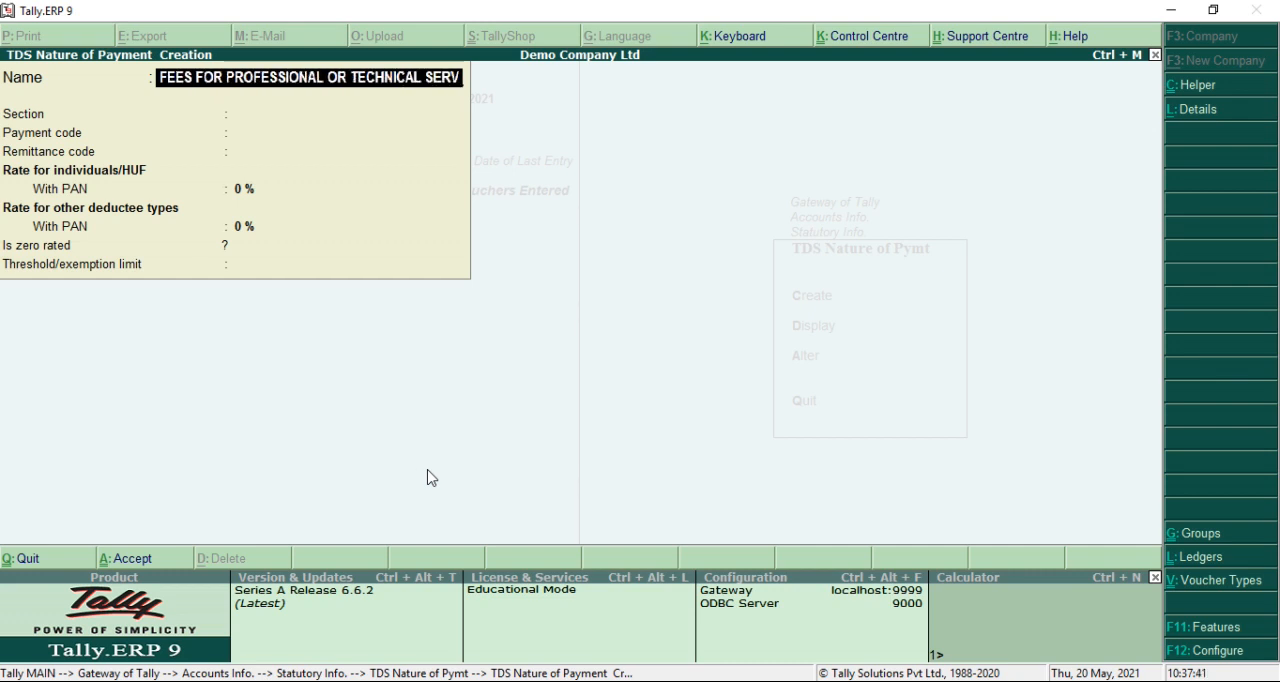
{"action": "type", "text": "ICE"}
{"action": "key", "text": "Return"}
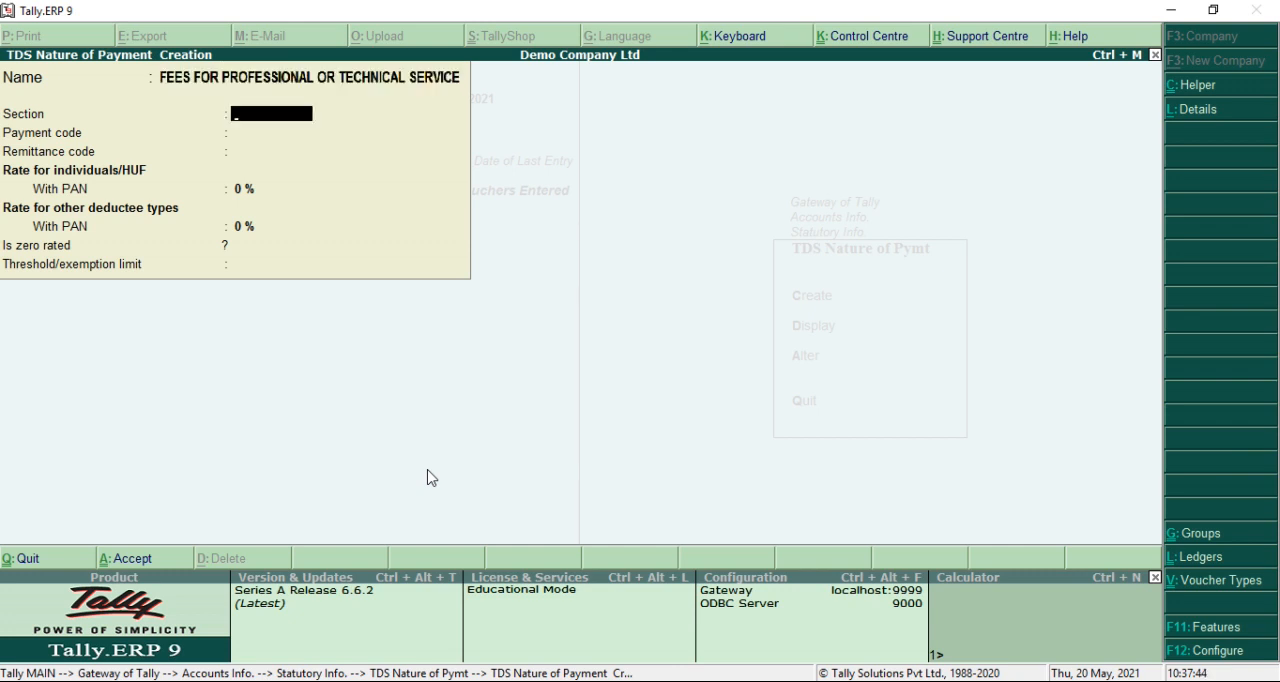
Set the nature of payment's section to 194J and payment code to 94J, leaving the remittance code blank
{"action": "type", "text": "194J"}
{"action": "key", "text": "Return"}
{"action": "type", "text": "94J"}
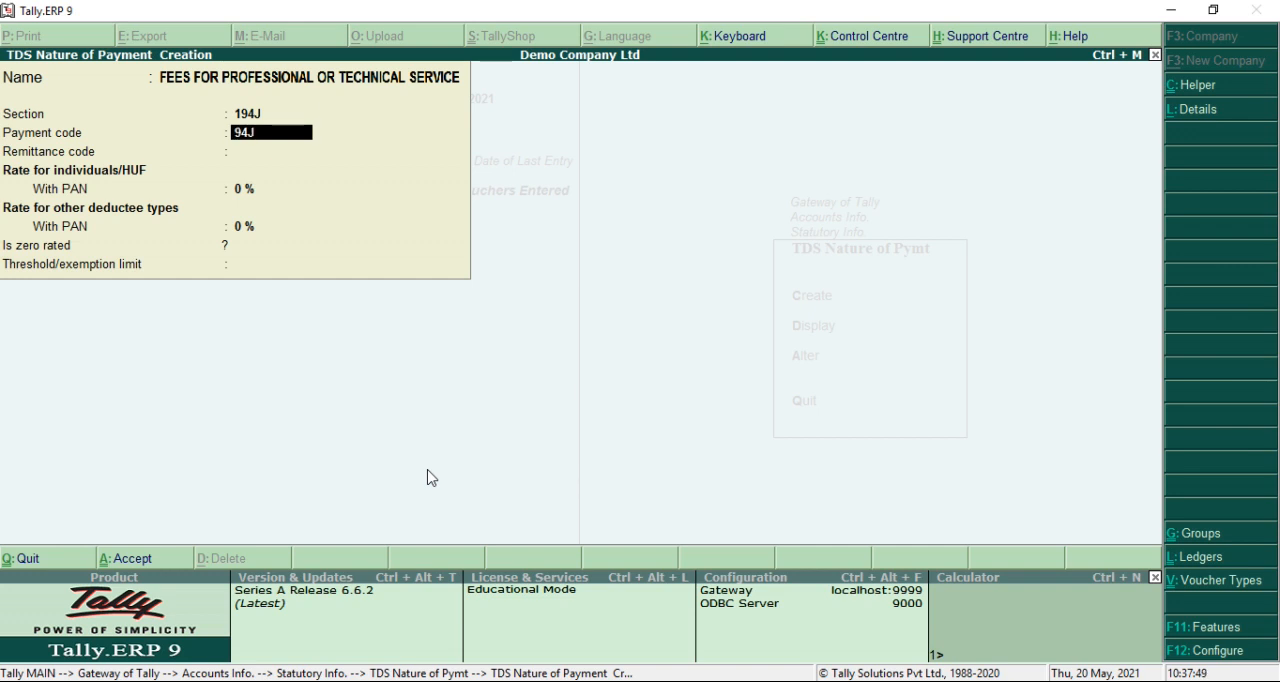
{"action": "key", "text": "Return"}
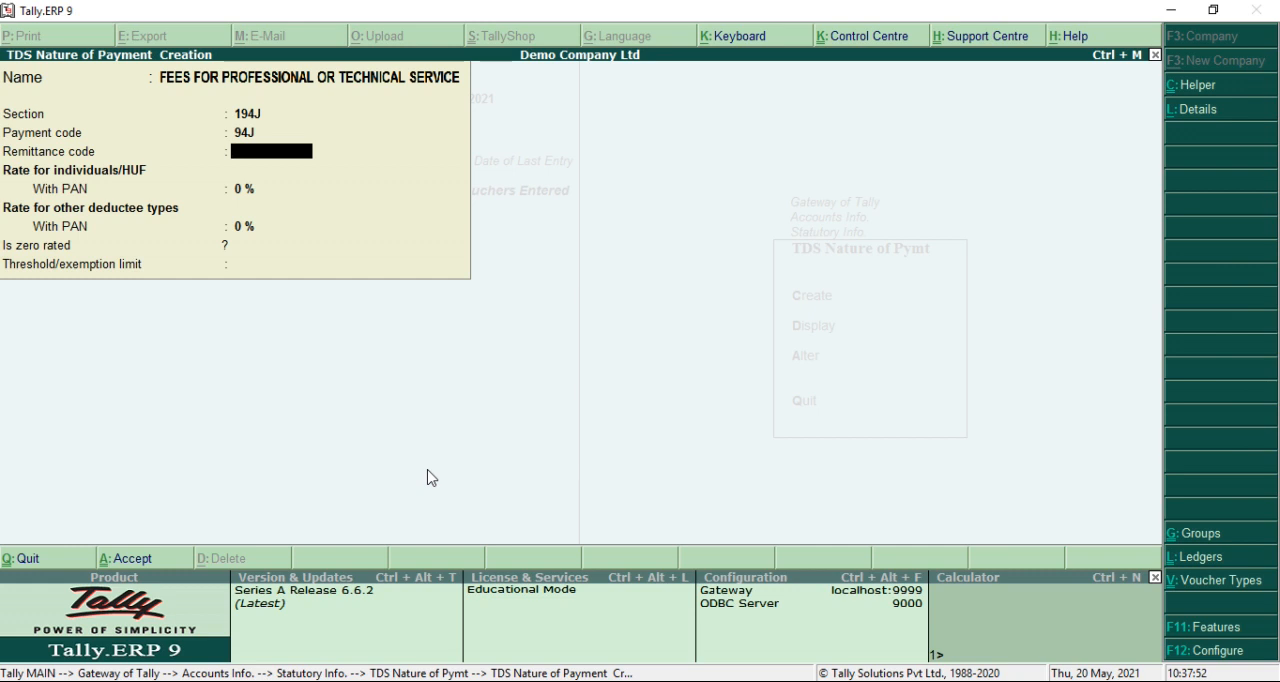
{"action": "key", "text": "Return"}
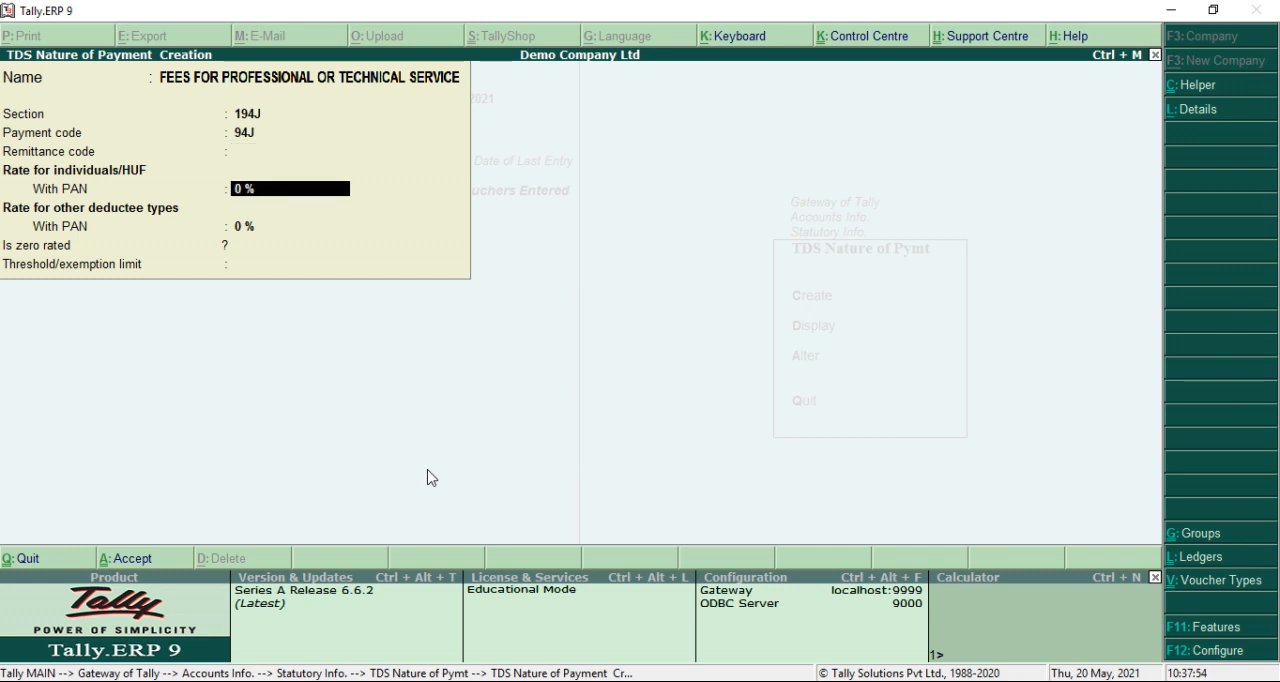
Set the with-PAN rate to 10% for individuals/HUF and other deductee types, enter a 30000 threshold limit, and accept the nature of payment
{"action": "type", "text": "10"}
{"action": "key", "text": "Return"}
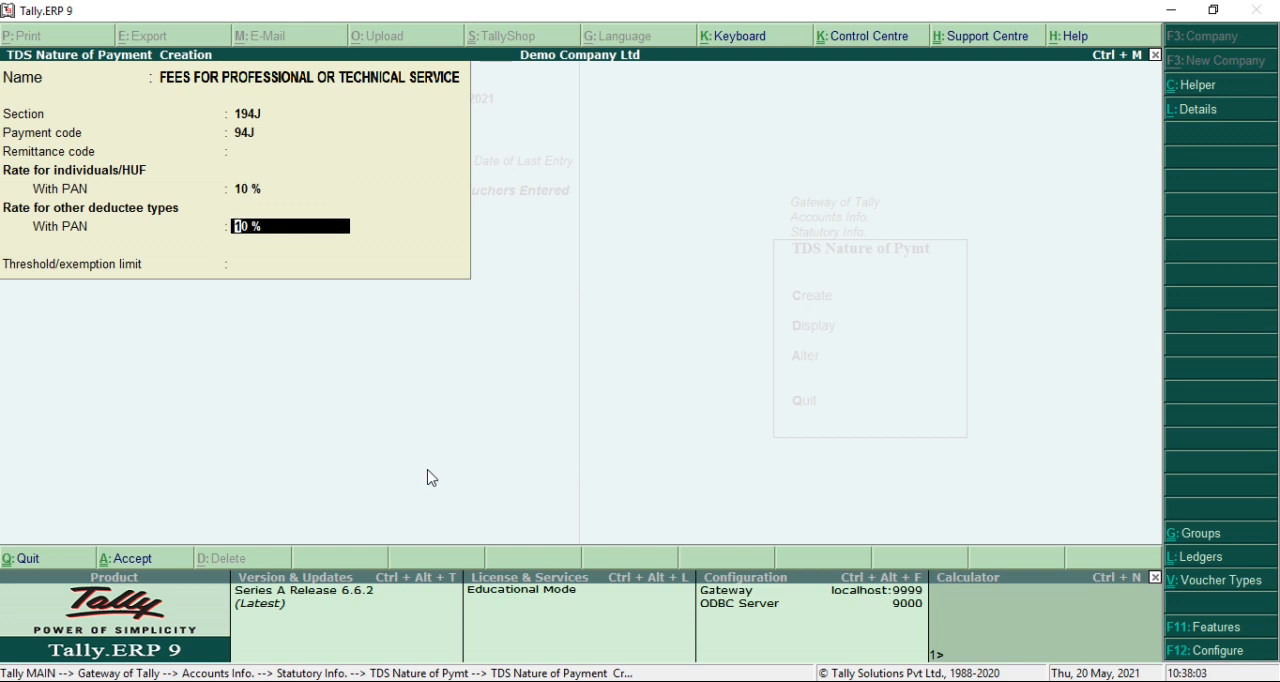
{"action": "key", "text": "Return"}
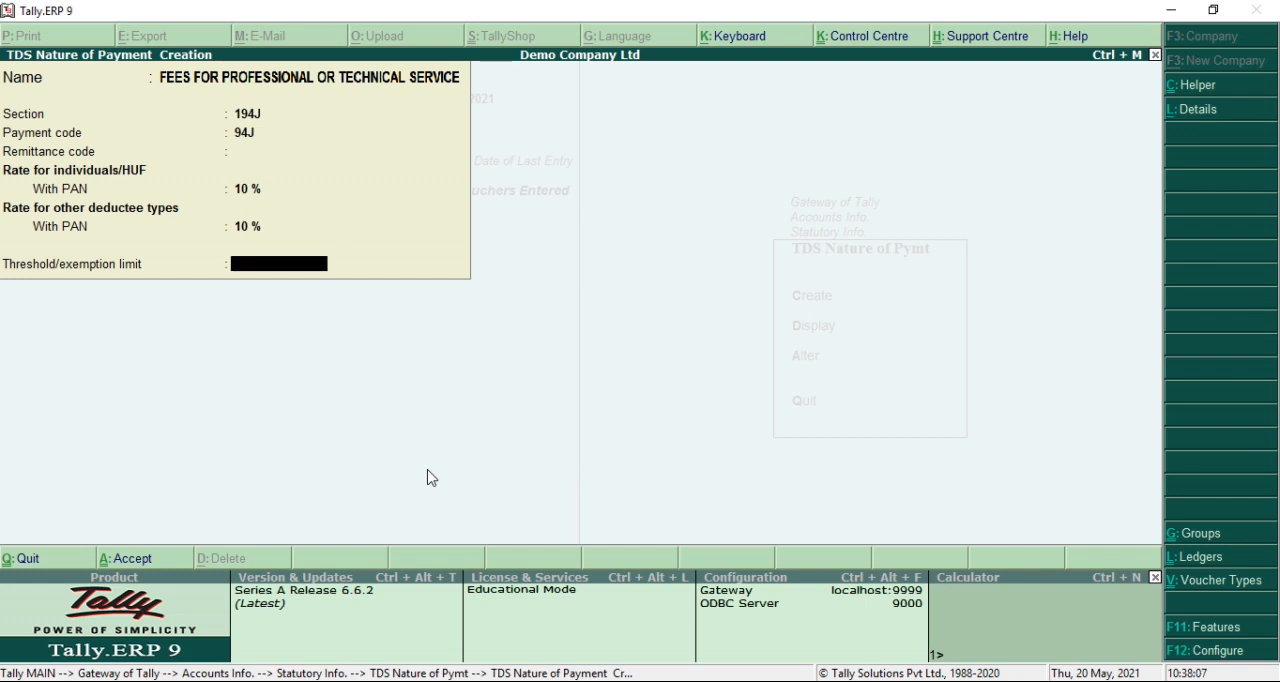
{"action": "type", "text": "30000"}
{"action": "key", "text": "Return"}
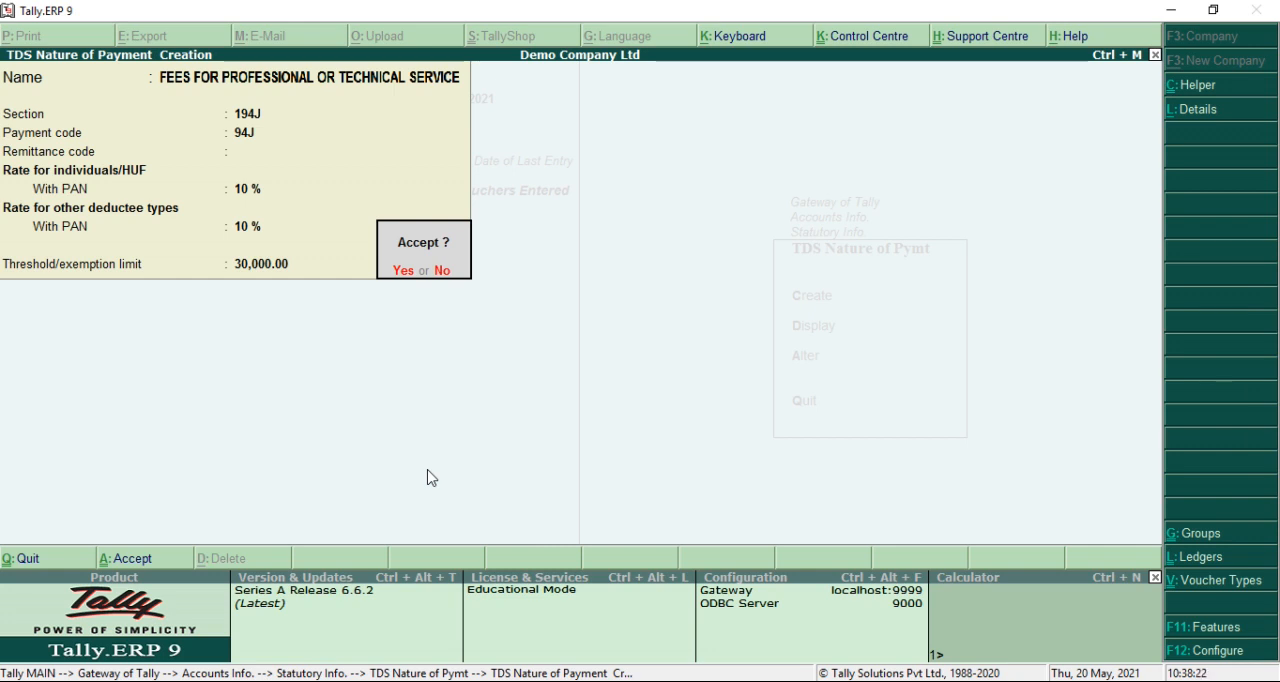
{"action": "key", "text": "Return"}
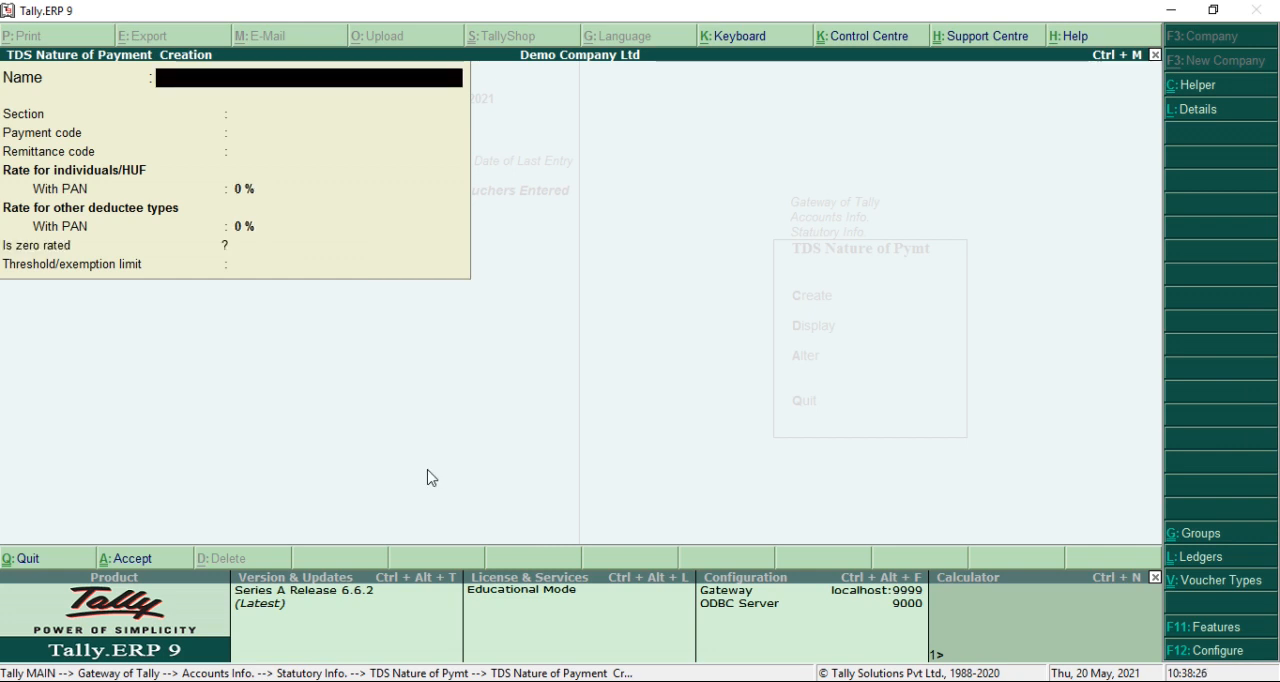
Leave the TDS nature of payment masters and start creating a single ledger from the accounts masters
{"action": "key", "text": "Escape"}
{"action": "key", "text": "Return"}
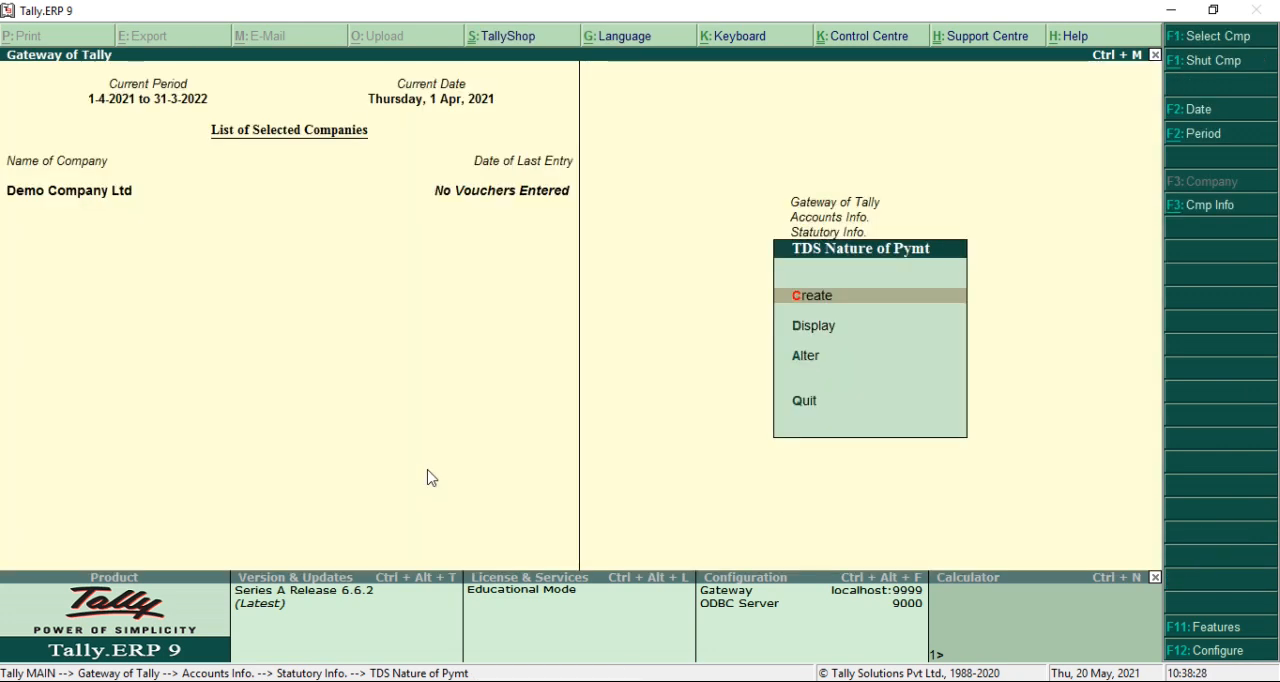
{"action": "key", "text": "Escape"}
{"action": "key", "text": "Escape"}
{"action": "key", "text": "Escape"}
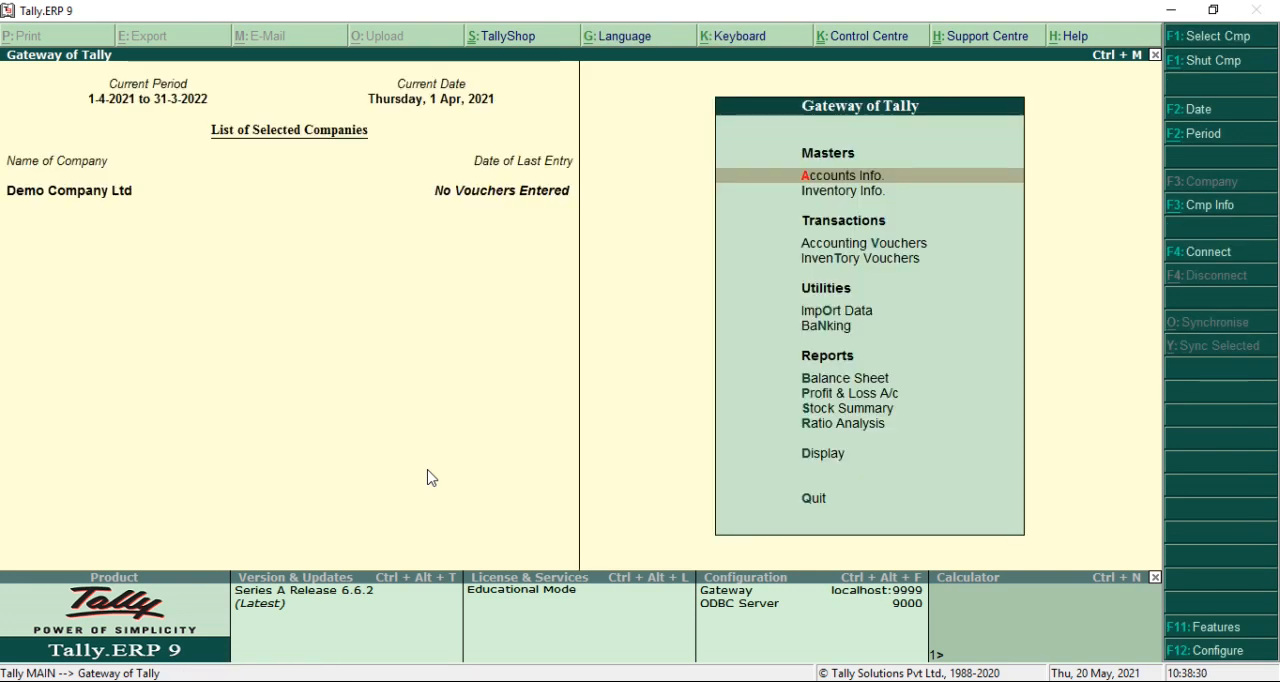
{"action": "key", "text": "Return"}
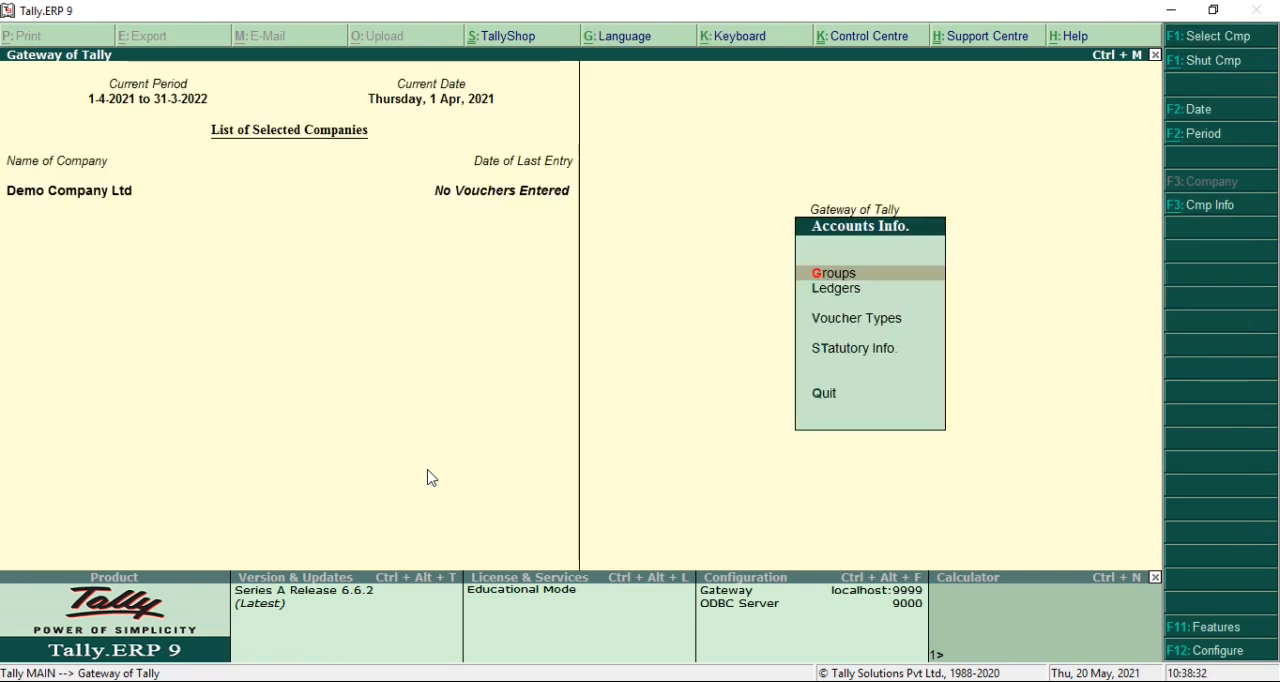
{"action": "key", "text": "Down"}
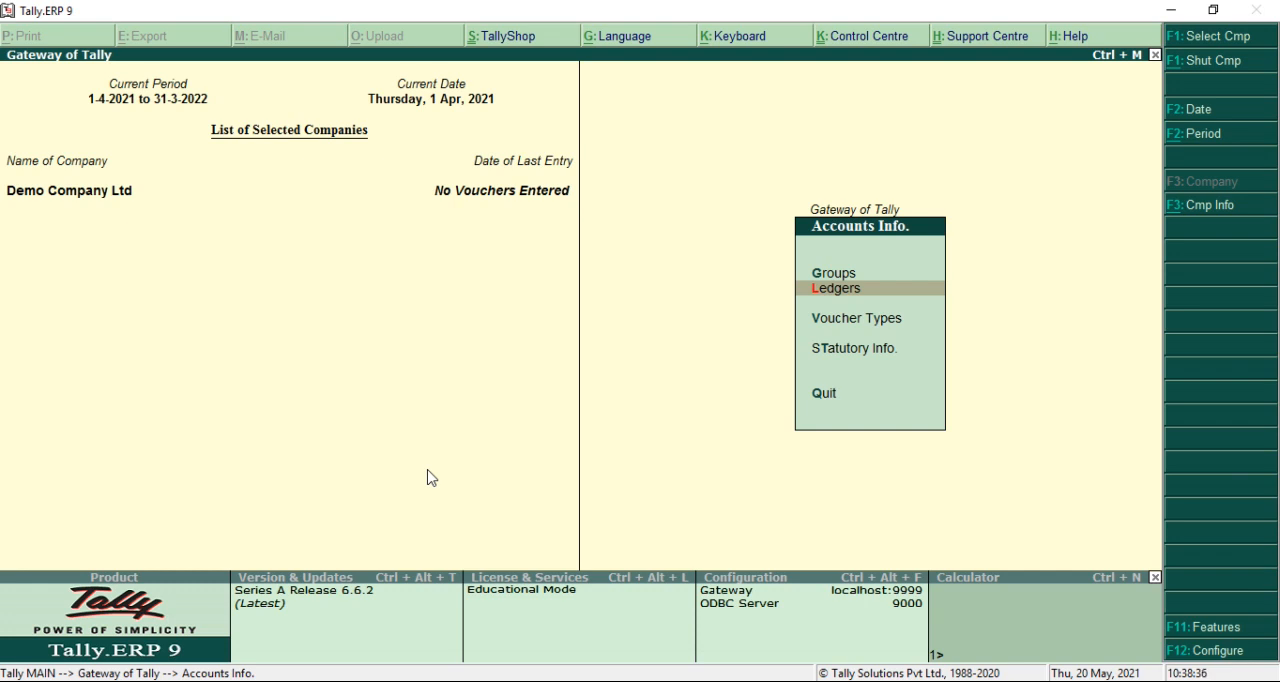
{"action": "key", "text": "Return"}
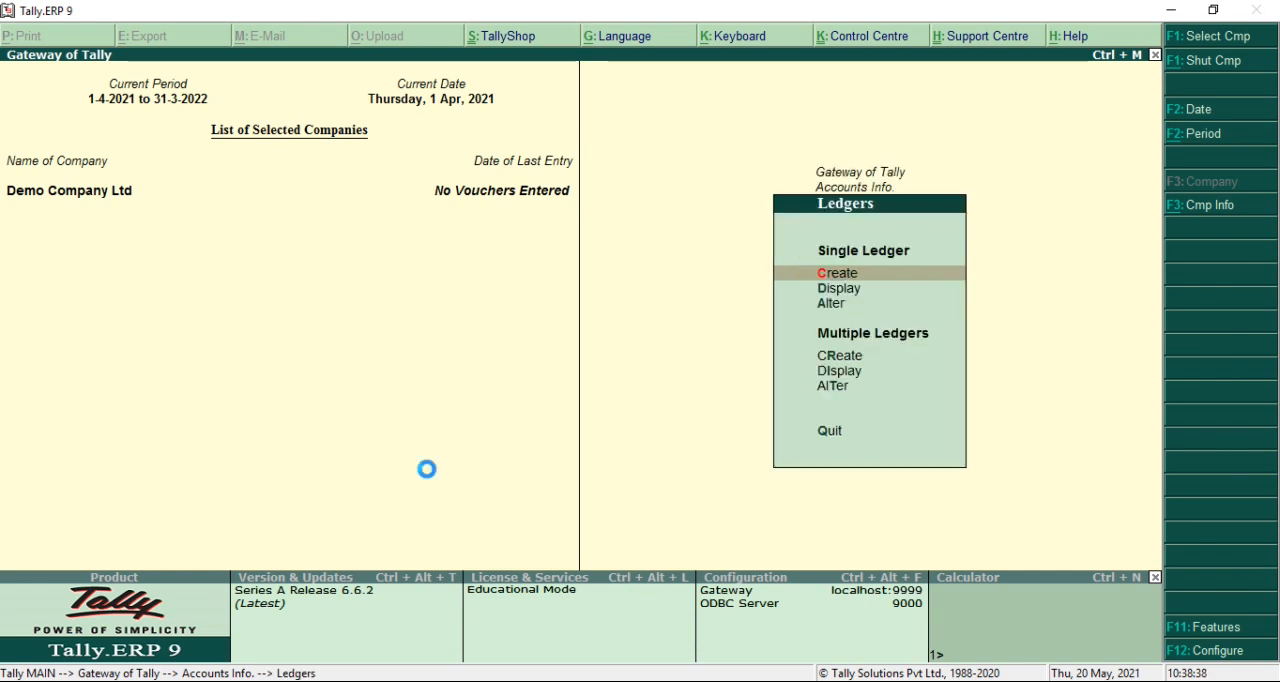
{"action": "key", "text": "Return"}
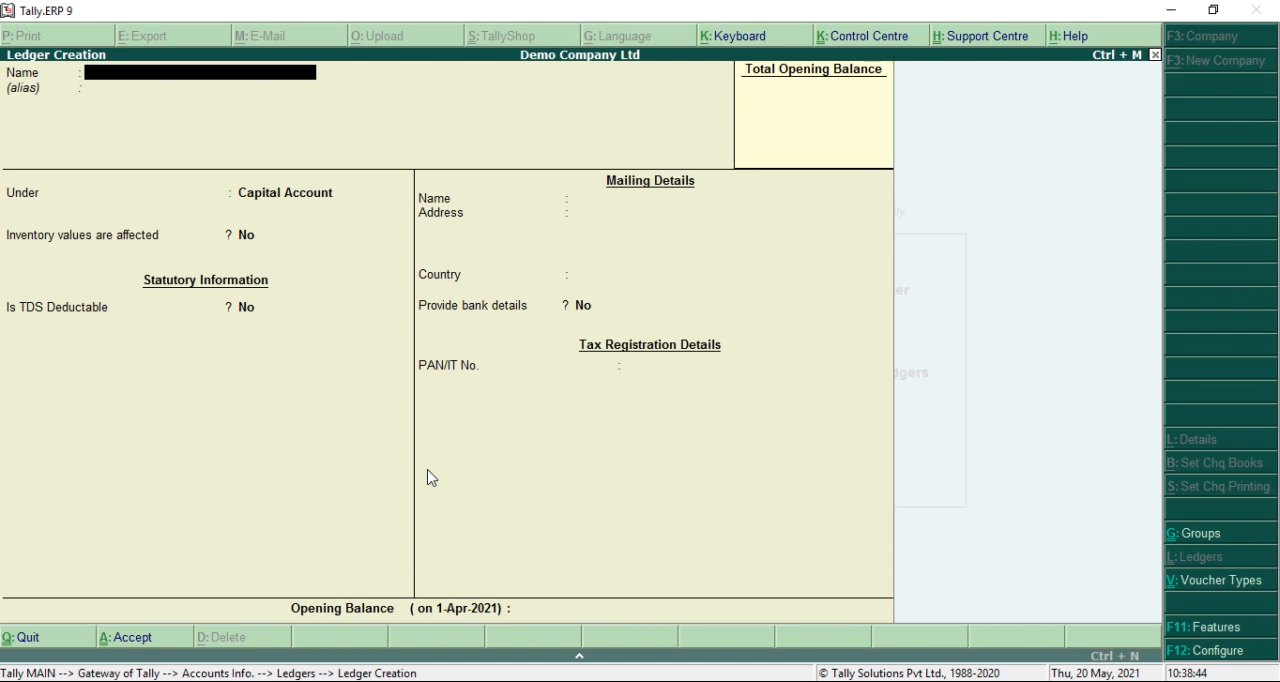
Name the new ledger AUDITING FEES
{"action": "type", "text": "AUDITING FFES"}
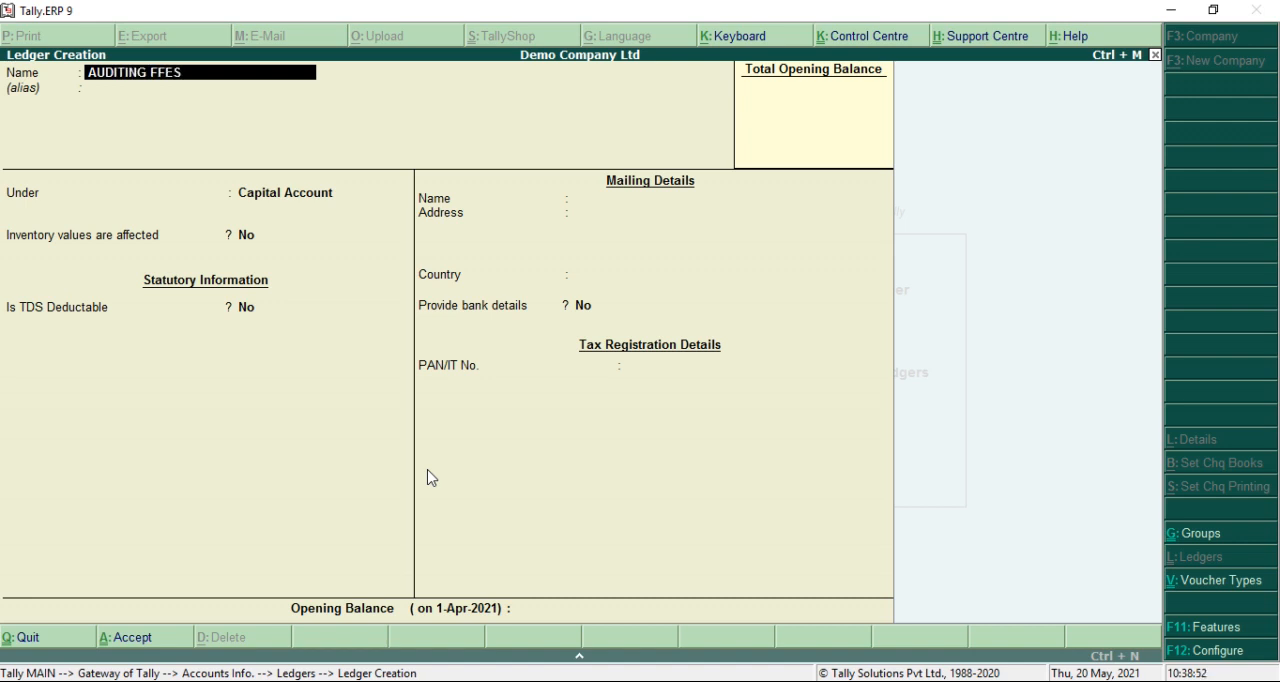
{"action": "key", "text": "BackSpace"}
{"action": "key", "text": "BackSpace"}
{"action": "key", "text": "BackSpace"}
{"action": "type", "text": "EES"}
{"action": "key", "text": "Return"}
Place the AUDITING FEES ledger under Indirect Expenses and set its type of ledger to Not Applicable
{"action": "type", "text": "IN"}
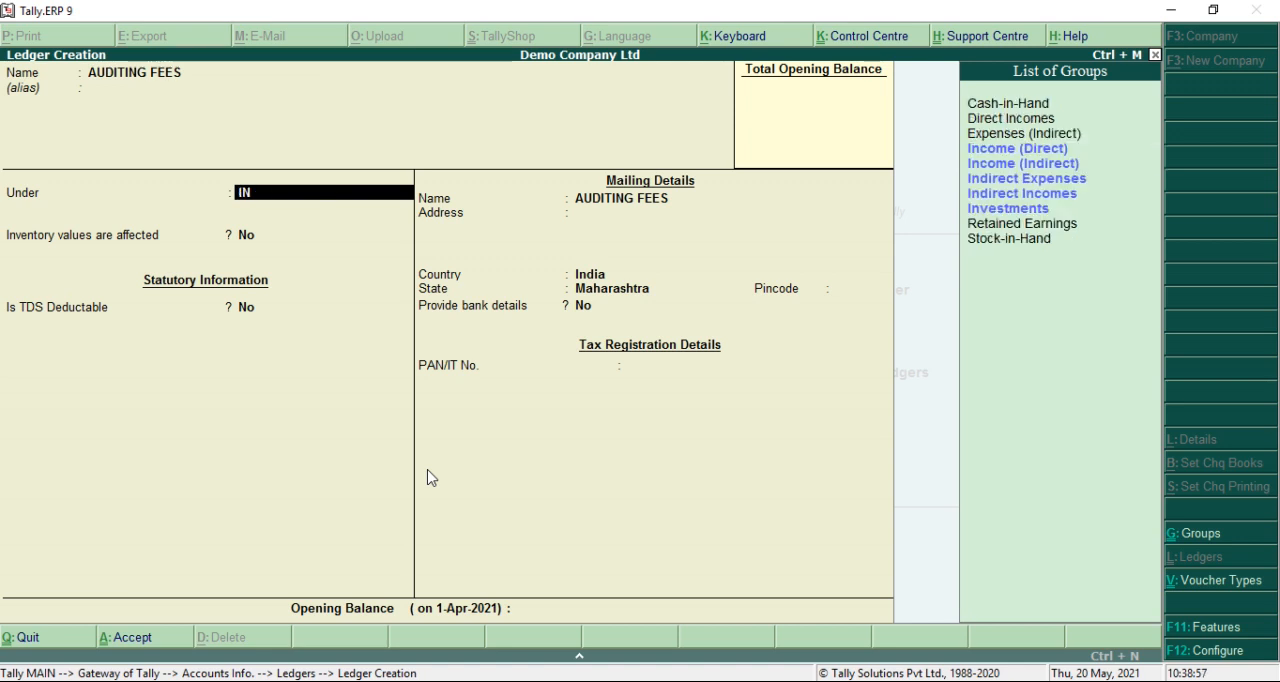
{"action": "key", "text": "Down"}
{"action": "key", "text": "Down"}
{"action": "key", "text": "Down"}
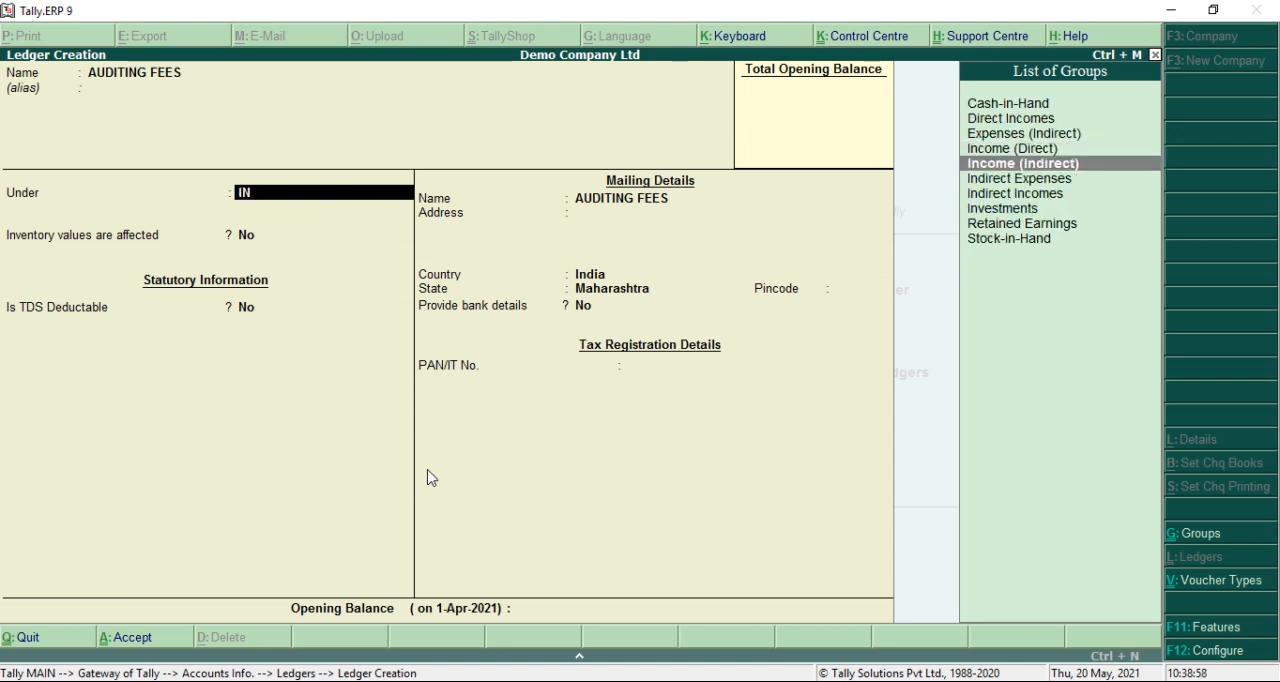
{"action": "key", "text": "Return"}
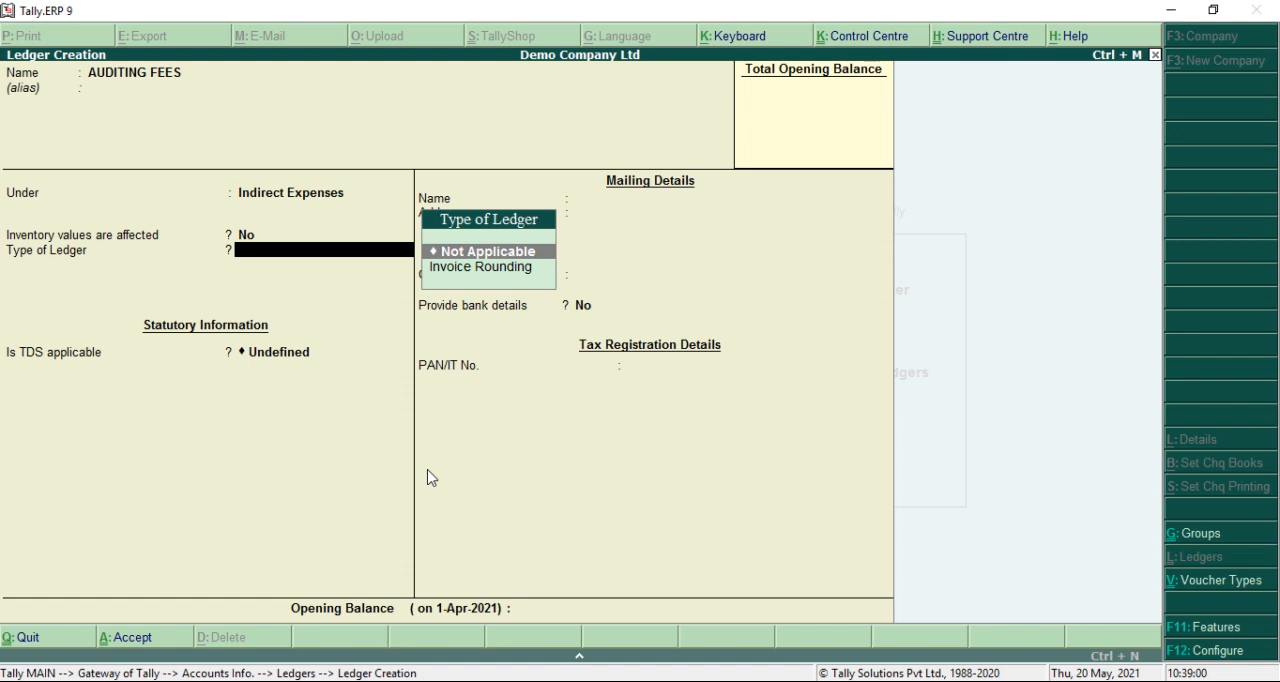
{"action": "key", "text": "Return"}
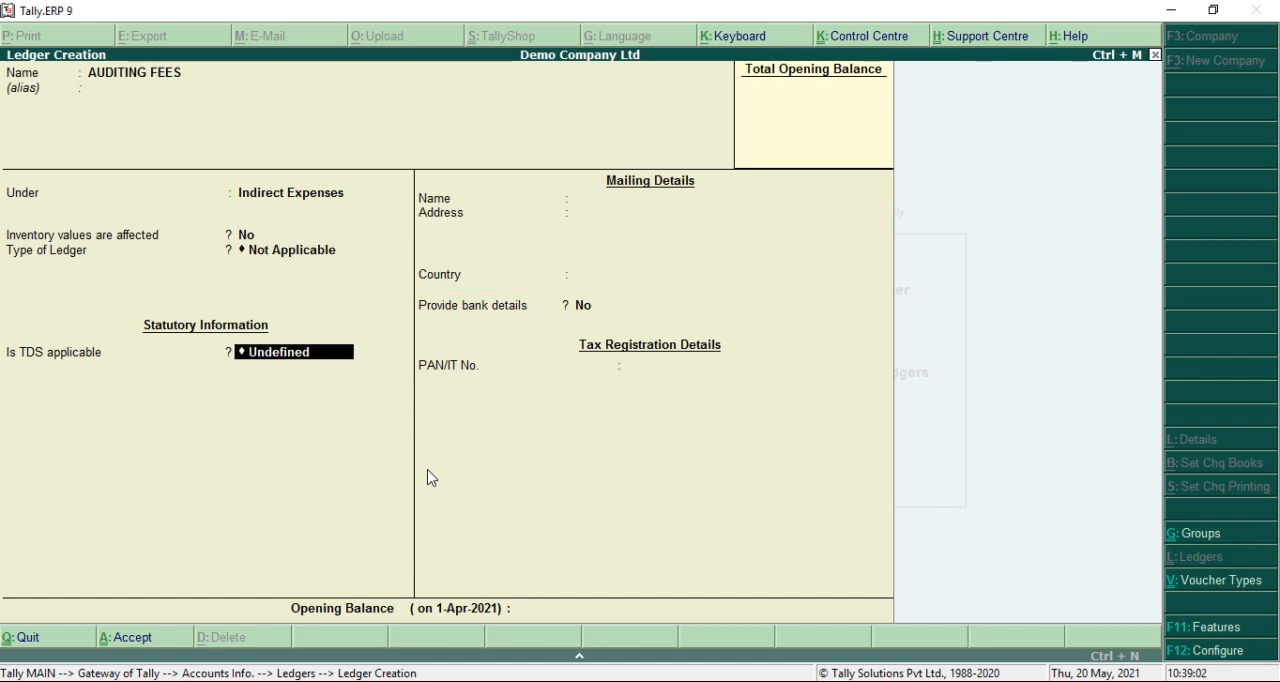
Make TDS applicable with nature of payment FEES FOR PROFESSIONAL OR TECHNICAL SERVICE, keep bank details at No, and accept the ledger without an opening balance
{"action": "key", "text": "Return"}
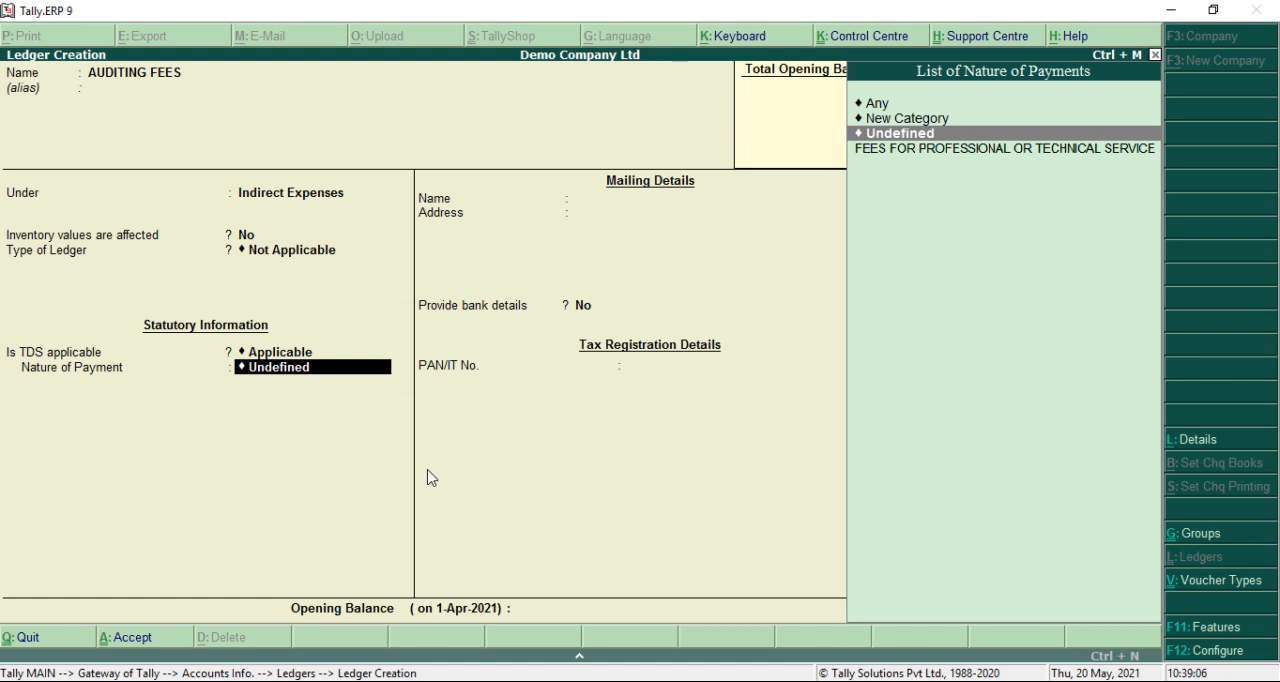
{"action": "key", "text": "Down"}
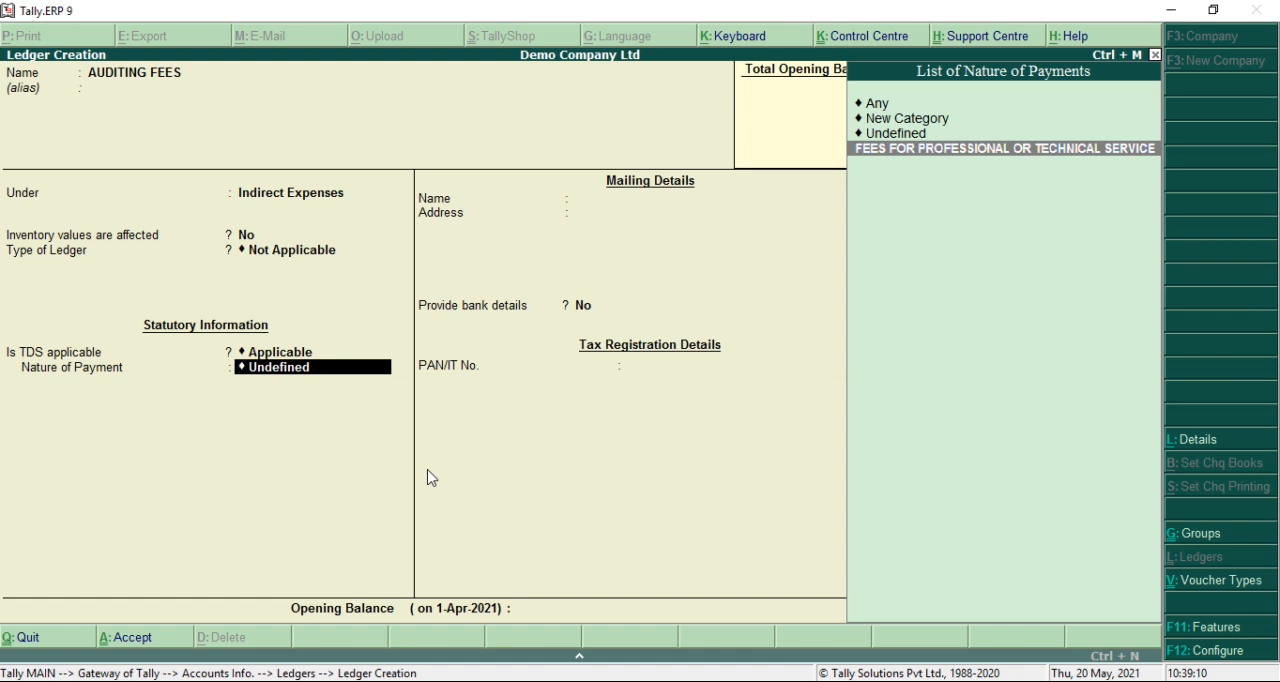
{"action": "key", "text": "Return"}
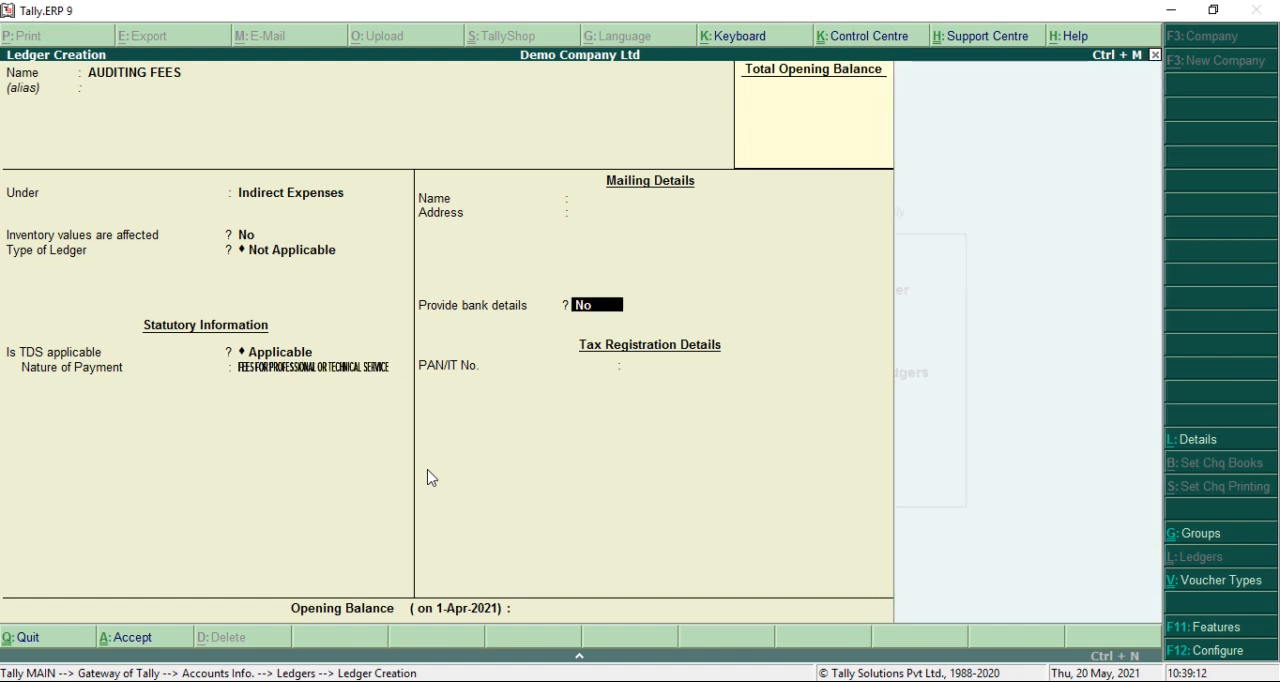
{"action": "key", "text": "Return"}
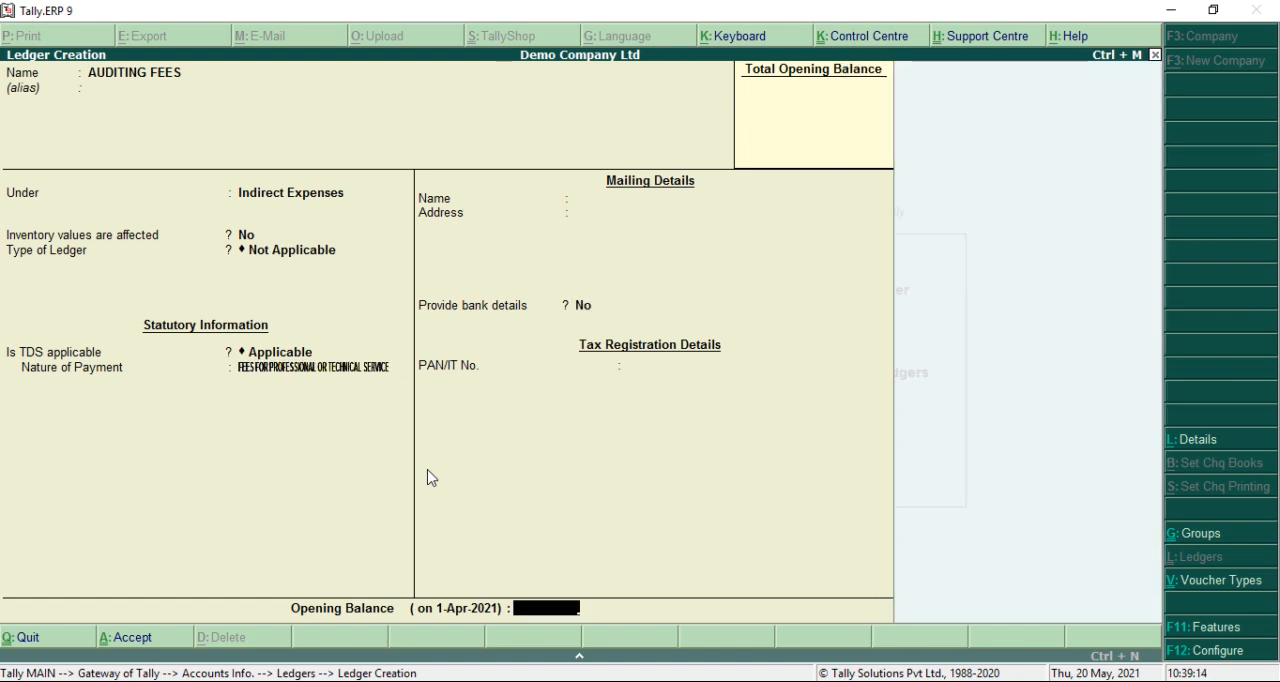
{"action": "key", "text": "Return"}
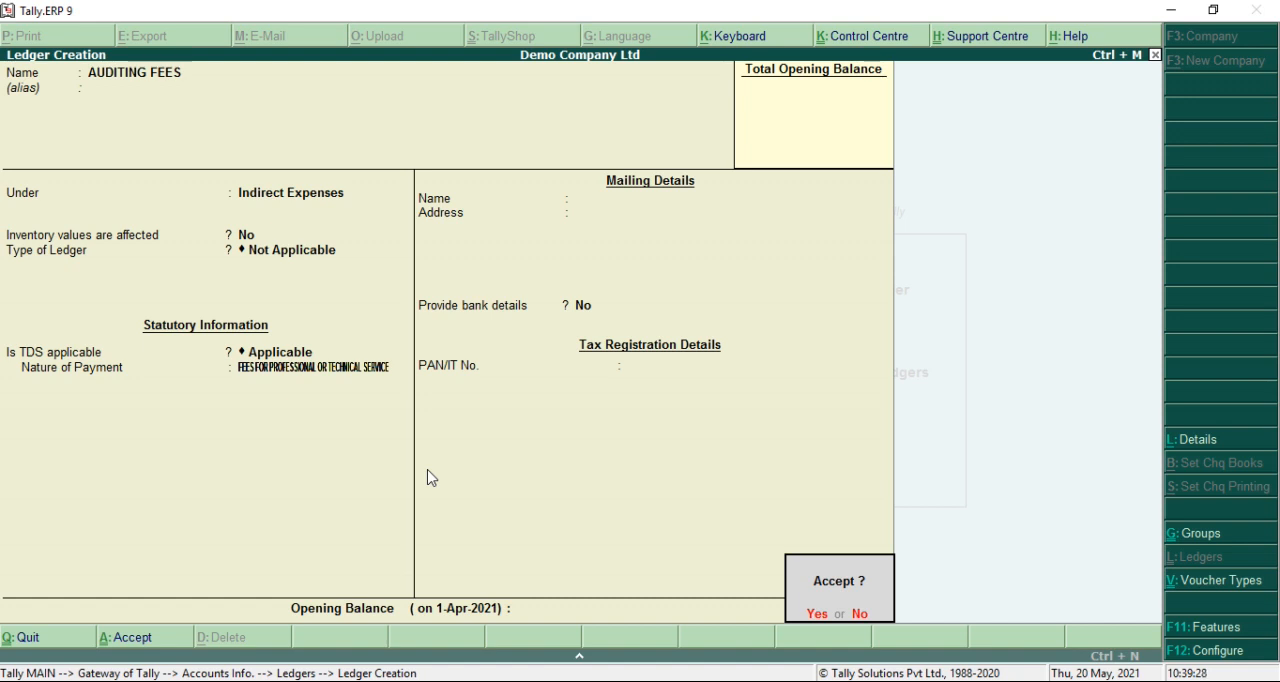
{"action": "key", "text": "Return"}
Name the next ledger DAVE & DAVE ASSOCIATES and leave its alias blank
{"action": "type", "text": "DAVE"}
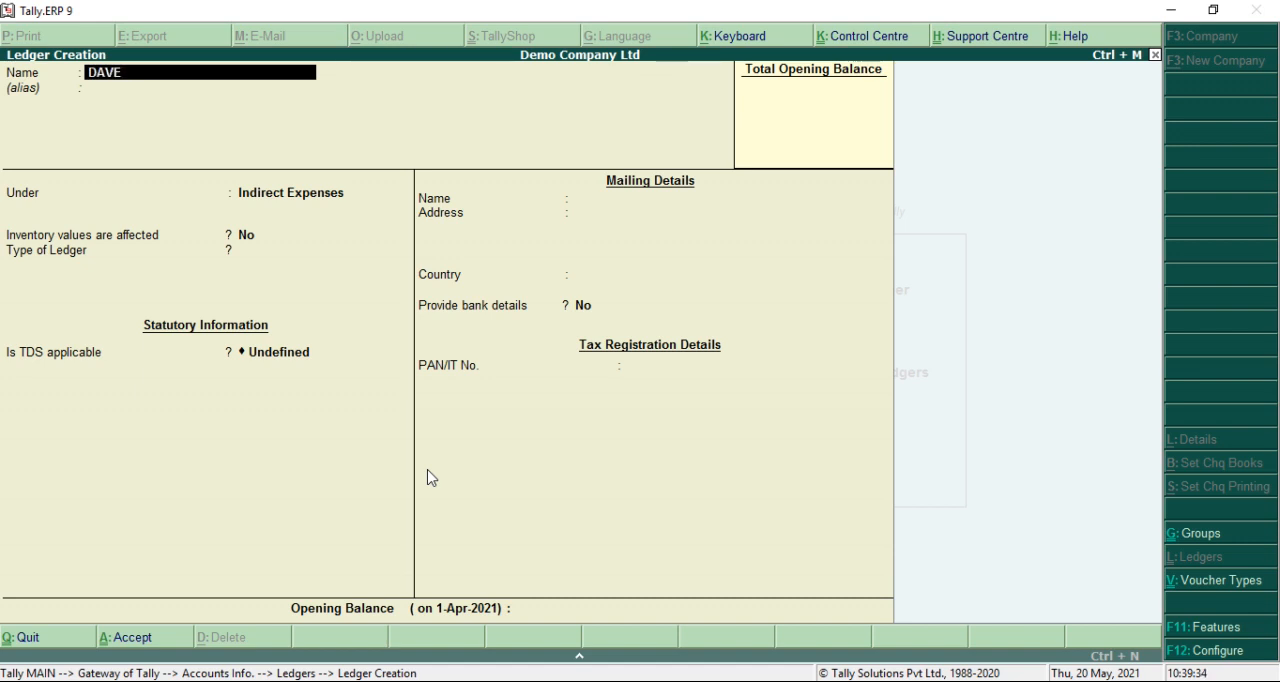
{"action": "type", "text": " & DAVE ASSOCIATES"}
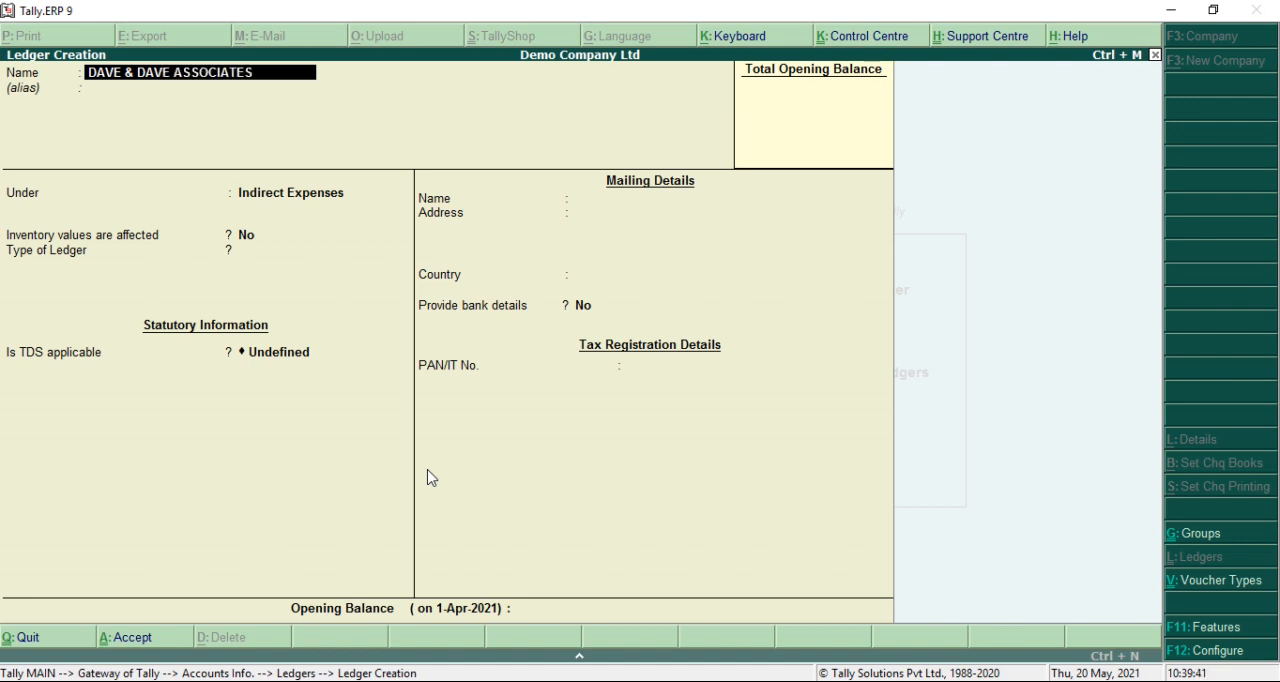
{"action": "key", "text": "Return"}
{"action": "key", "text": "Return"}
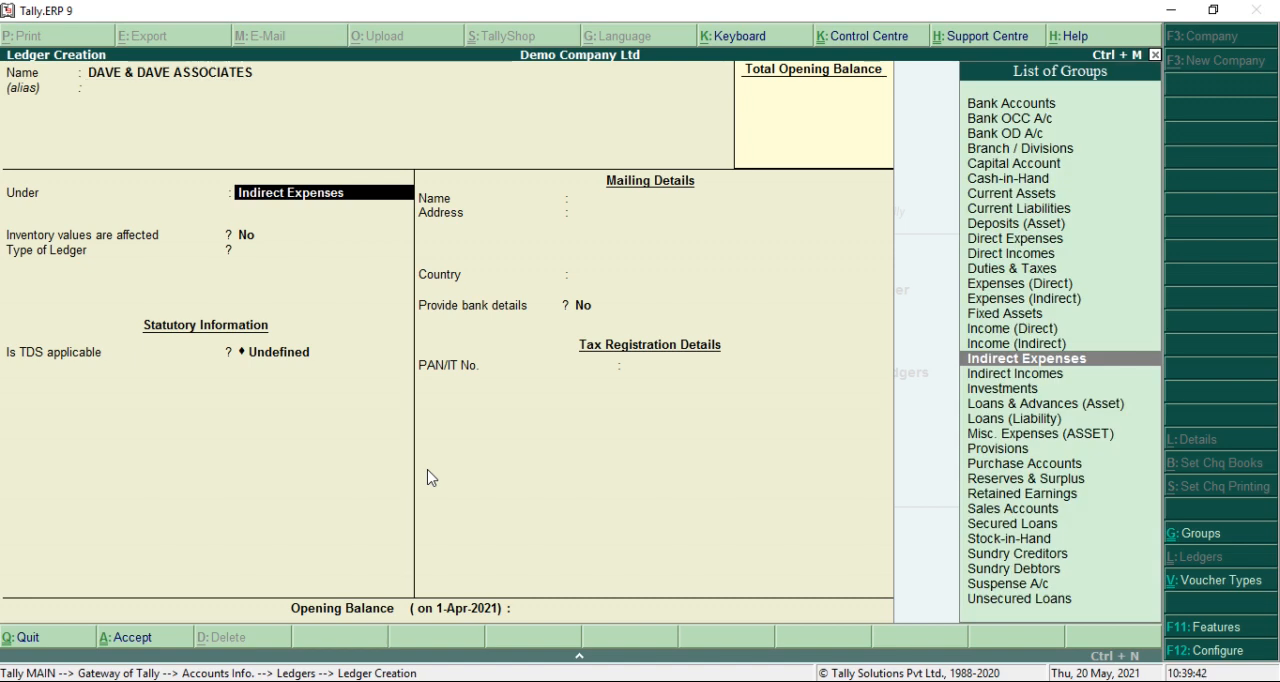
Place the DAVE & DAVE ASSOCIATES ledger under Sundry Creditors, keeping the default bill-by-bill, credit period and inventory settings
{"action": "type", "text": "SU"}
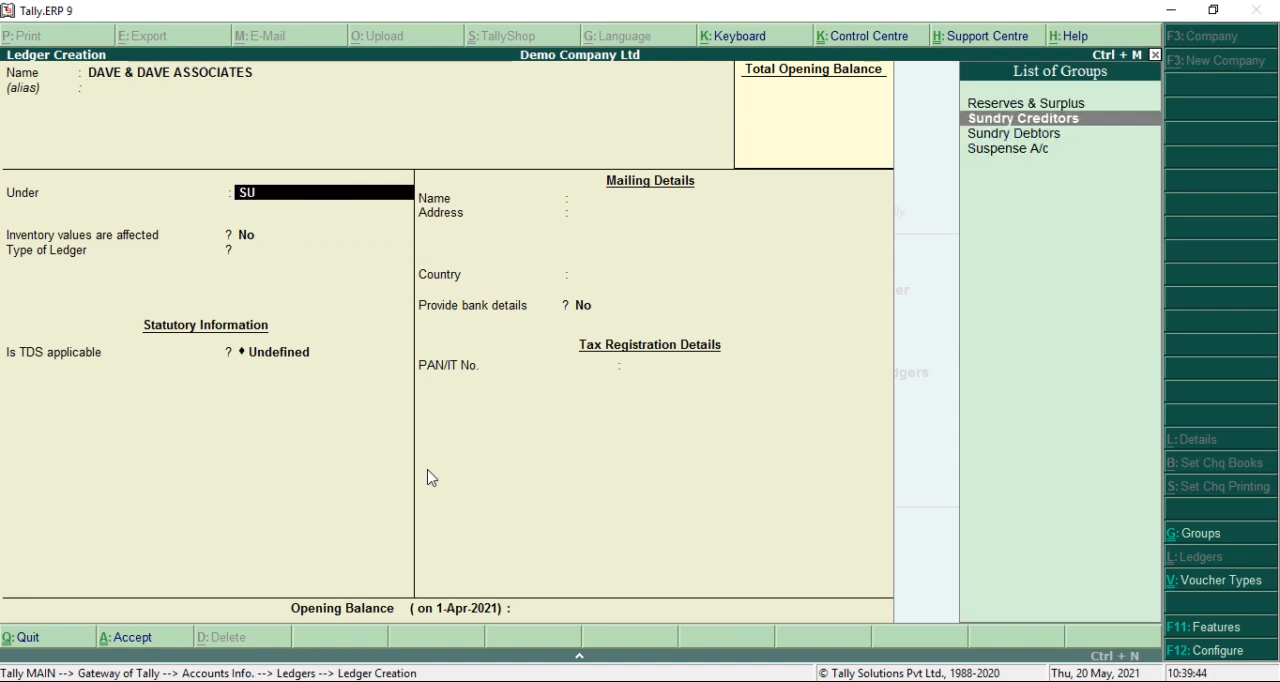
{"action": "key", "text": "Return"}
{"action": "key", "text": "Return"}
{"action": "key", "text": "Return"}
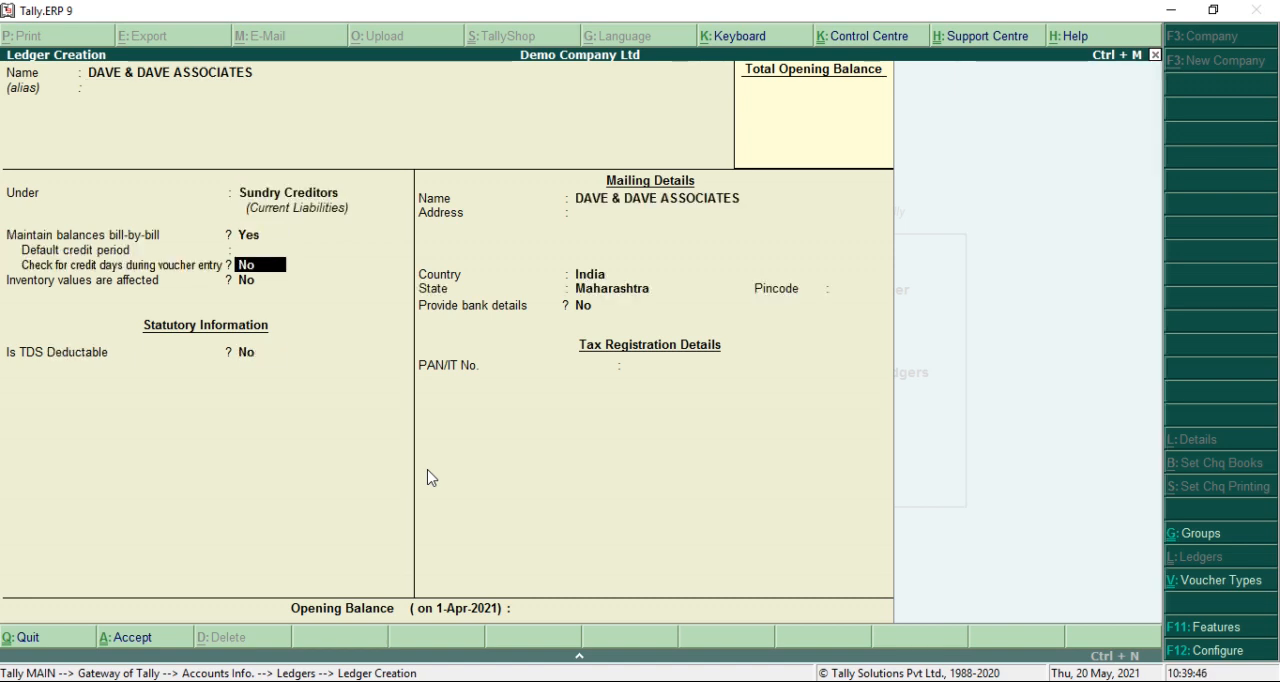
{"action": "key", "text": "Return"}
{"action": "key", "text": "Return"}
{"action": "key", "text": "Return"}
Set the TDS deductable option of the DAVE & DAVE ASSOCIATES ledger to Yes
{"action": "type", "text": "YE"}
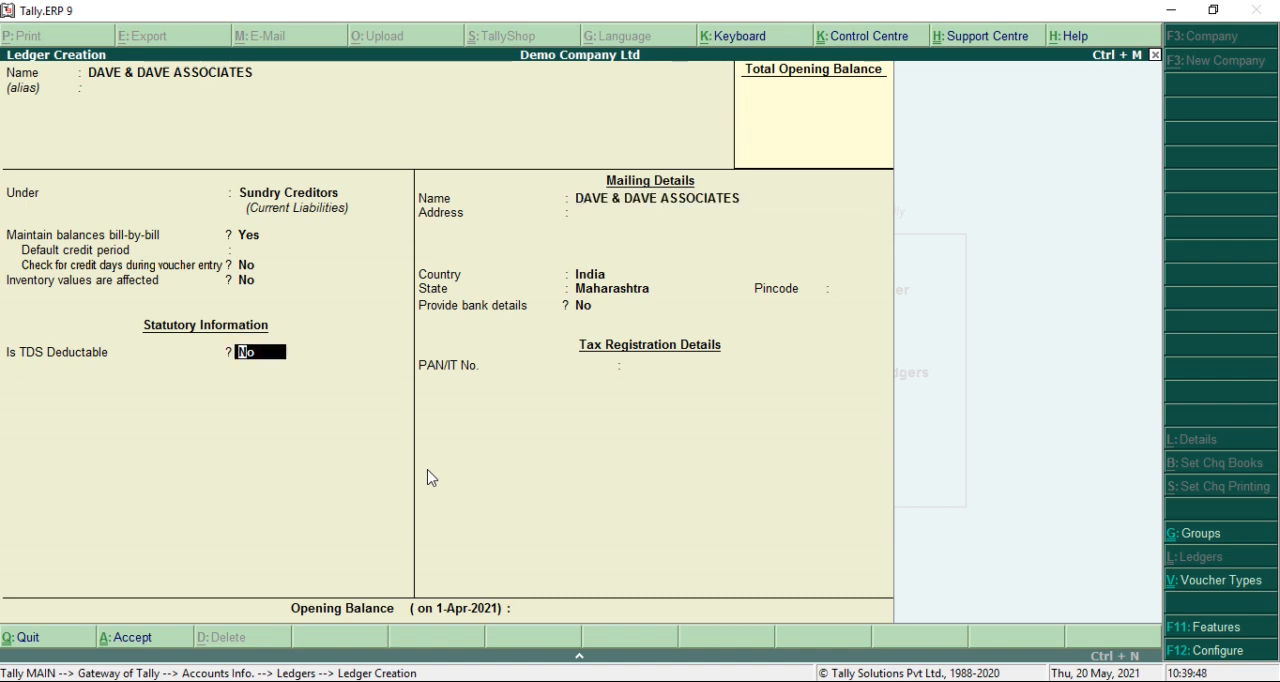
{"action": "type", "text": "S"}
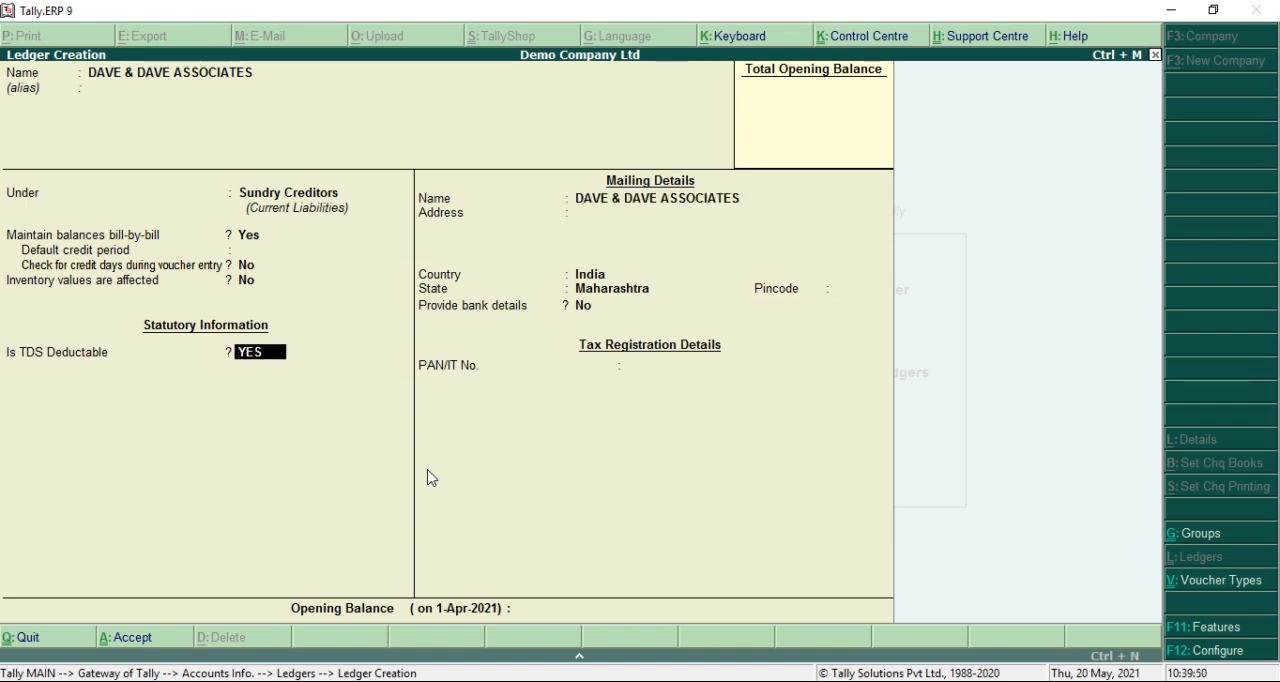
{"action": "key", "text": "Return"}
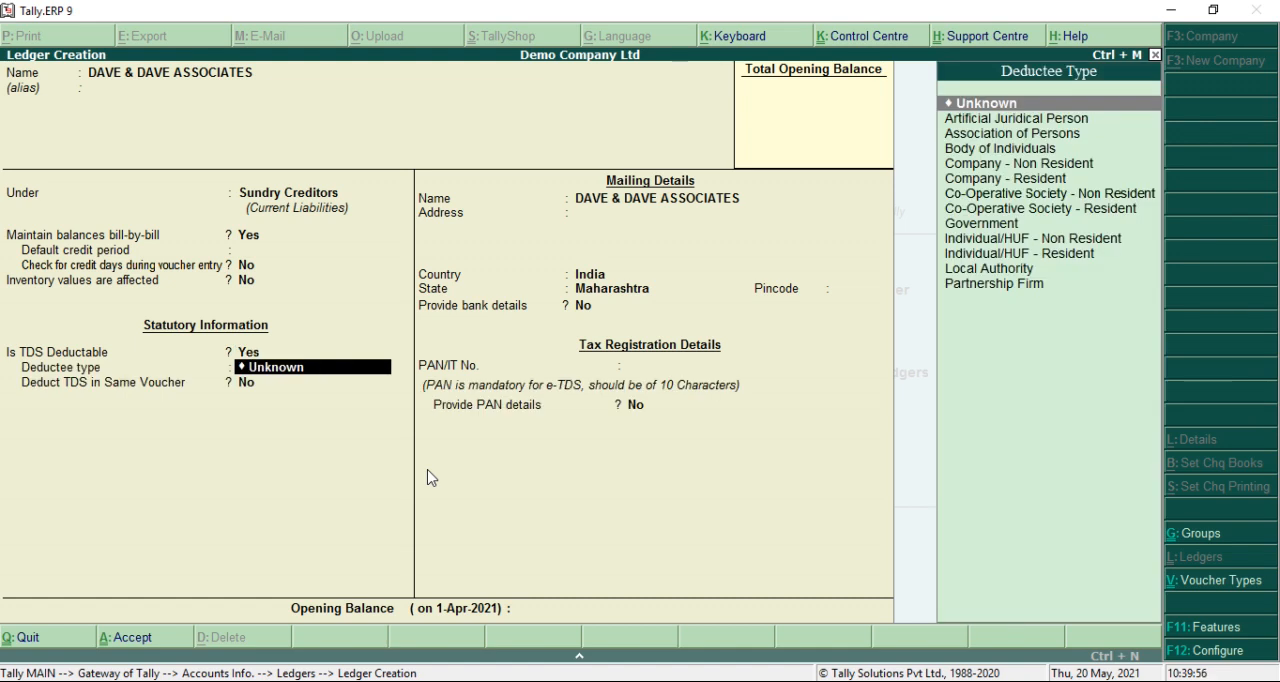
Set the deductee type to Company - Resident and the option to deduct TDS in the same voucher to Yes
{"action": "key", "text": "Down"}
{"action": "key", "text": "Down"}
{"action": "key", "text": "Down"}
{"action": "key", "text": "Down"}
{"action": "key", "text": "Down"}
{"action": "key", "text": "Down"}
{"action": "key", "text": "Down"}
{"action": "key", "text": "Up"}
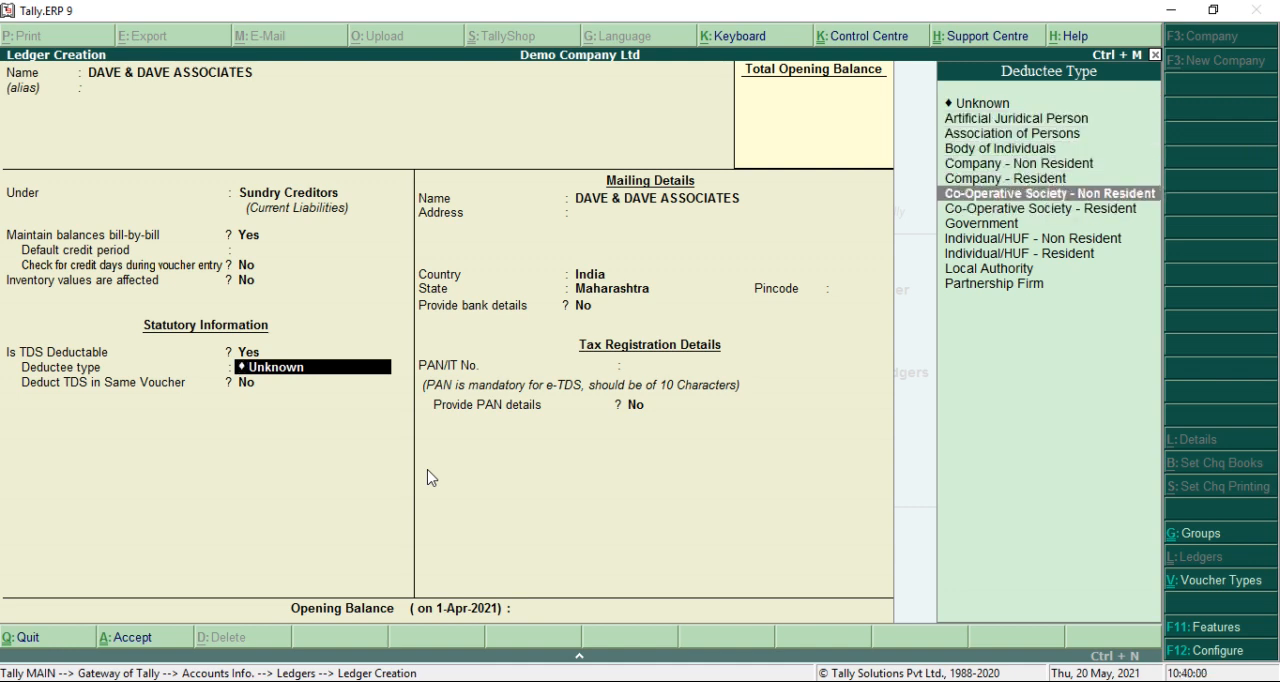
{"action": "key", "text": "Up"}
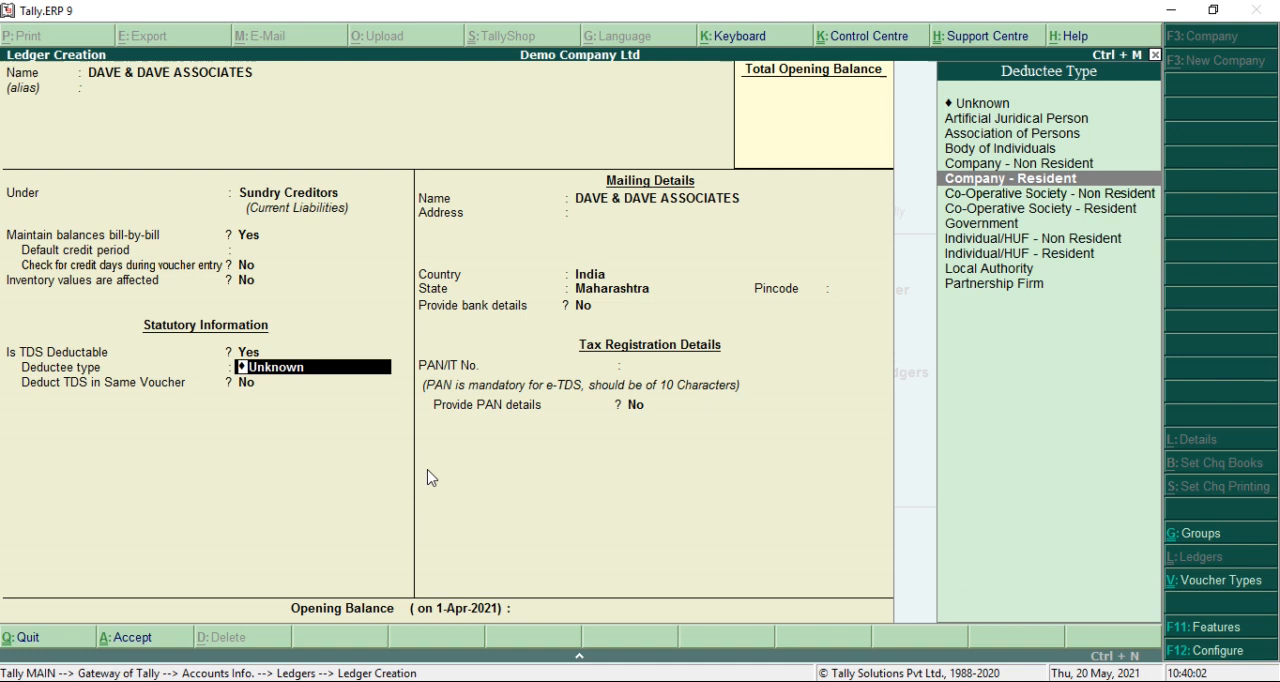
{"action": "key", "text": "Return"}
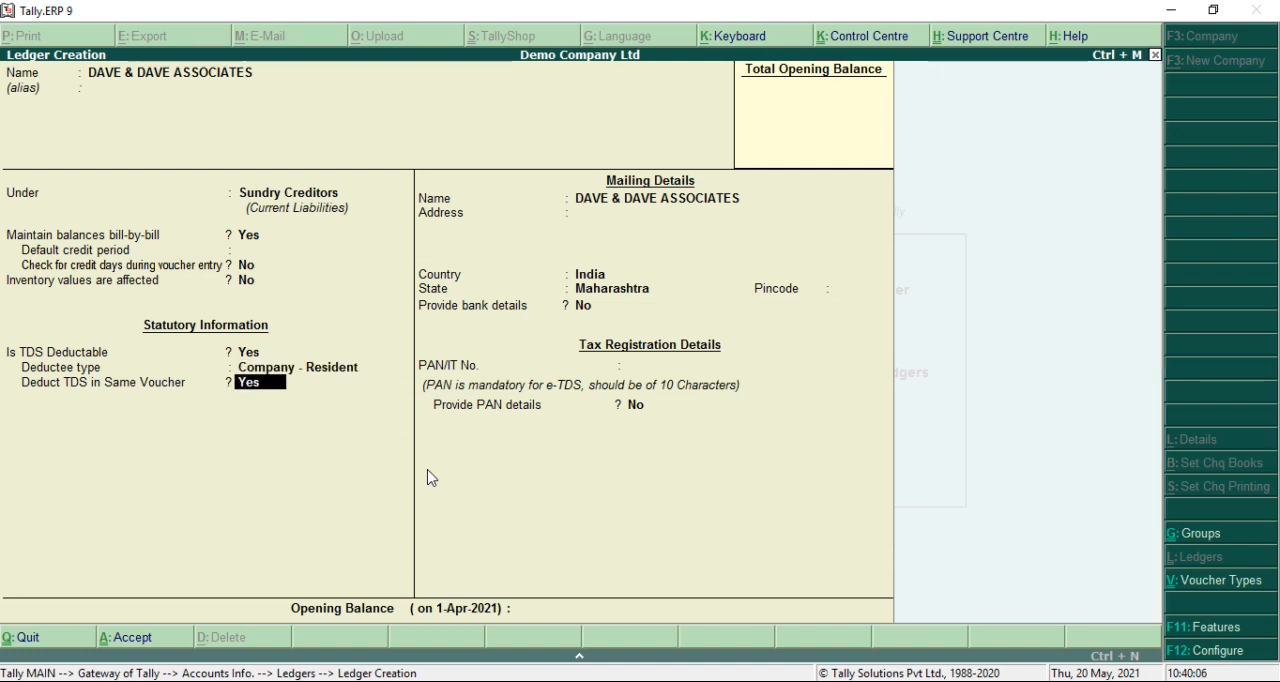
{"action": "key", "text": "Return"}
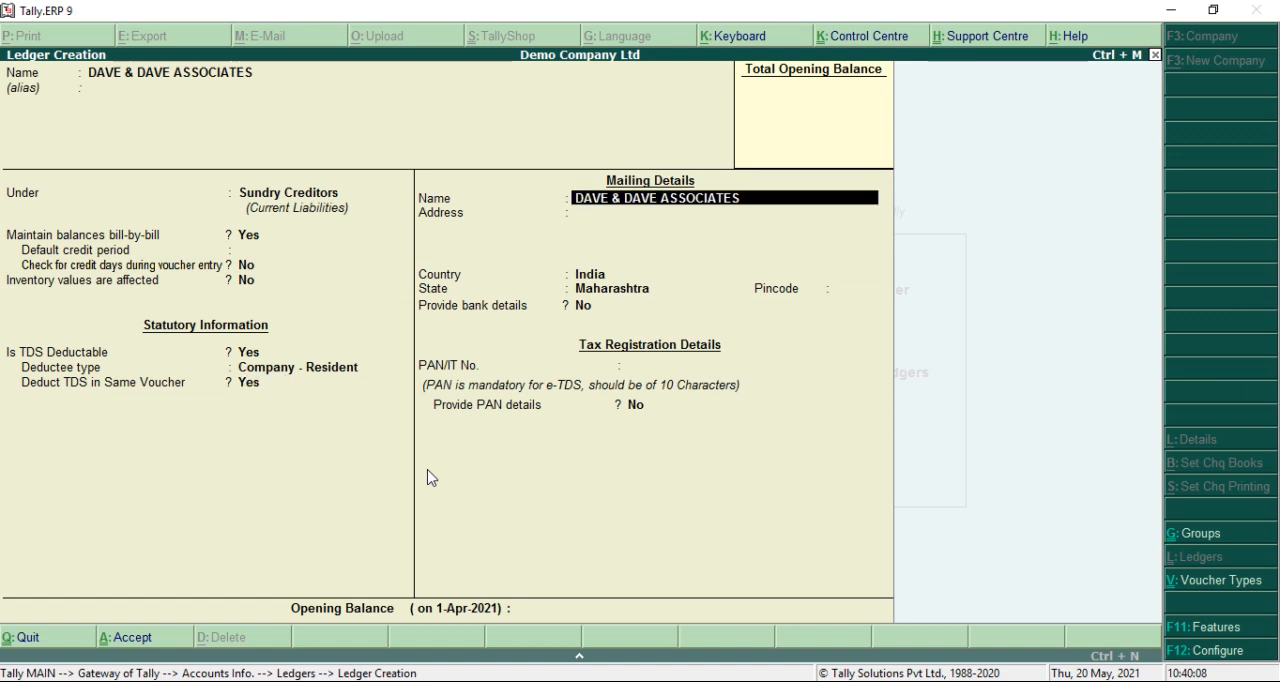
Keep the ledger's default mailing name, blank address and pincode, India, Maharashtra and no bank details
{"action": "key", "text": "Return"}
{"action": "key", "text": "Return"}
{"action": "key", "text": "Return"}
{"action": "key", "text": "Return"}
{"action": "key", "text": "Return"}
{"action": "key", "text": "Return"}
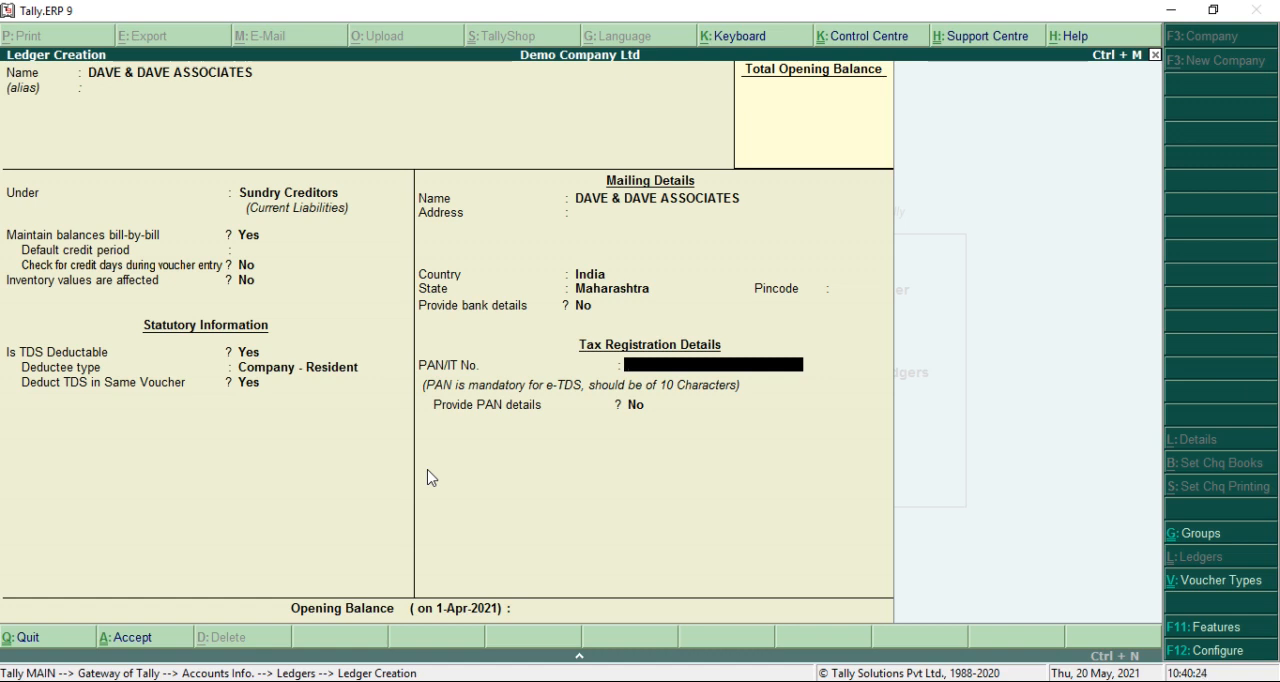
Enter the creditor's PAN, keep Provide PAN details at No and save the DAVE & DAVE ASSOCIATES ledger
{"action": "type", "text": "AA"}
{"action": "type", "text": "PC"}
{"action": "type", "text": "A"}
{"action": "type", "text": "214"}
{"action": "type", "text": "4P"}
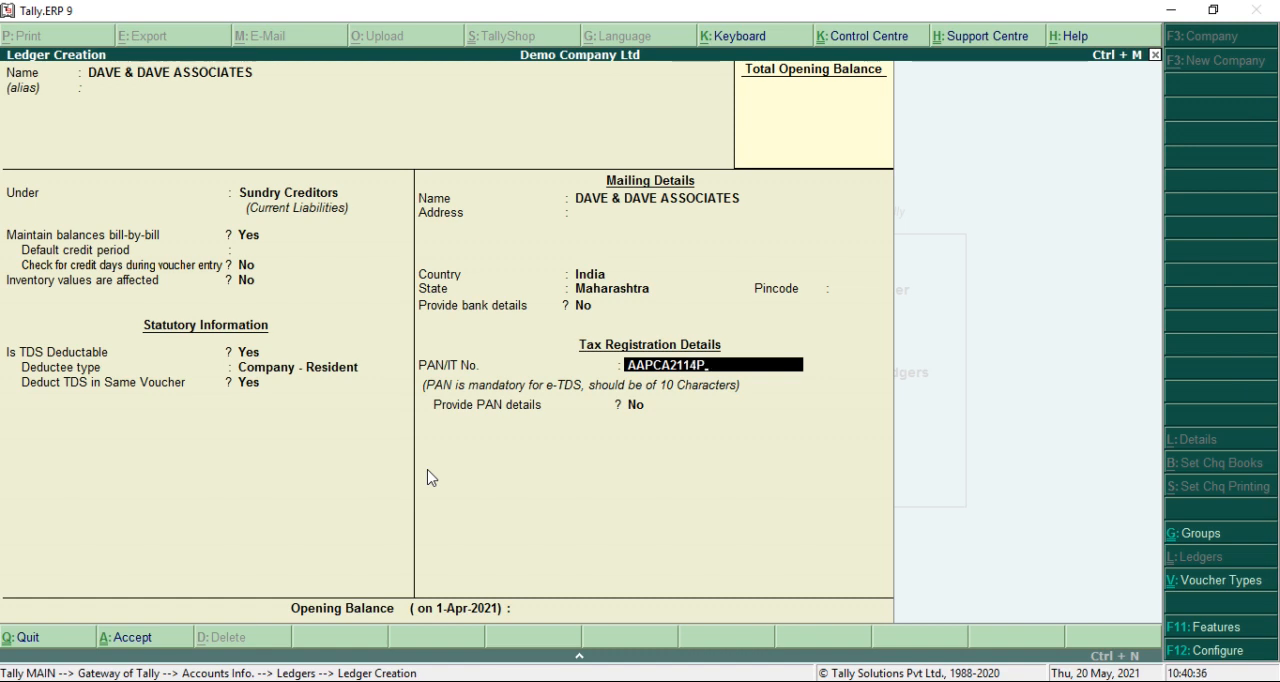
{"action": "key", "text": "Return"}
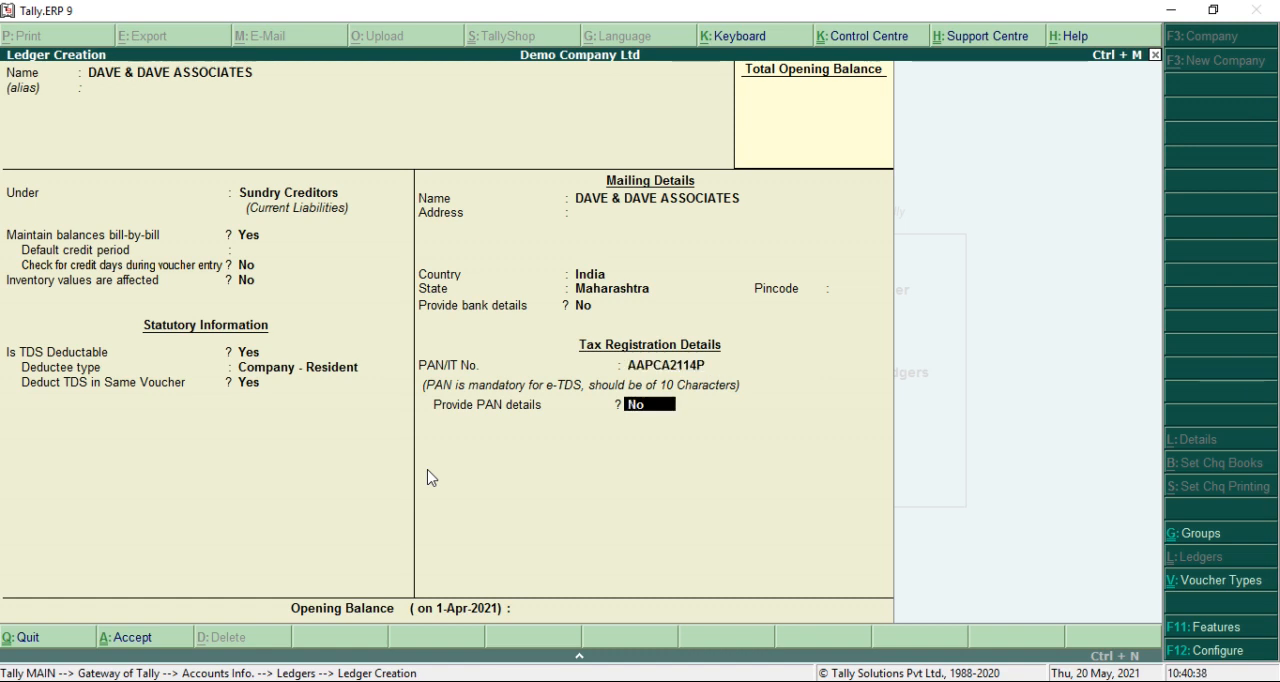
{"action": "key", "text": "Return"}
{"action": "key", "text": "Return"}
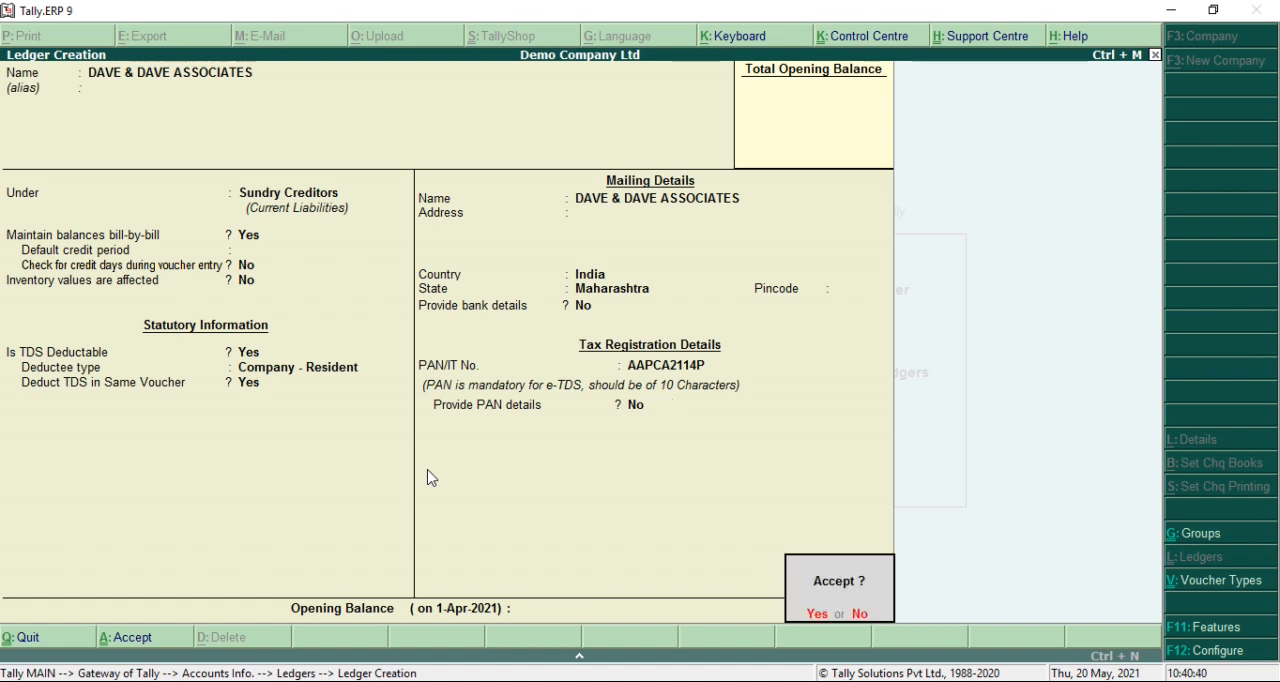
{"action": "key", "text": "Return"}
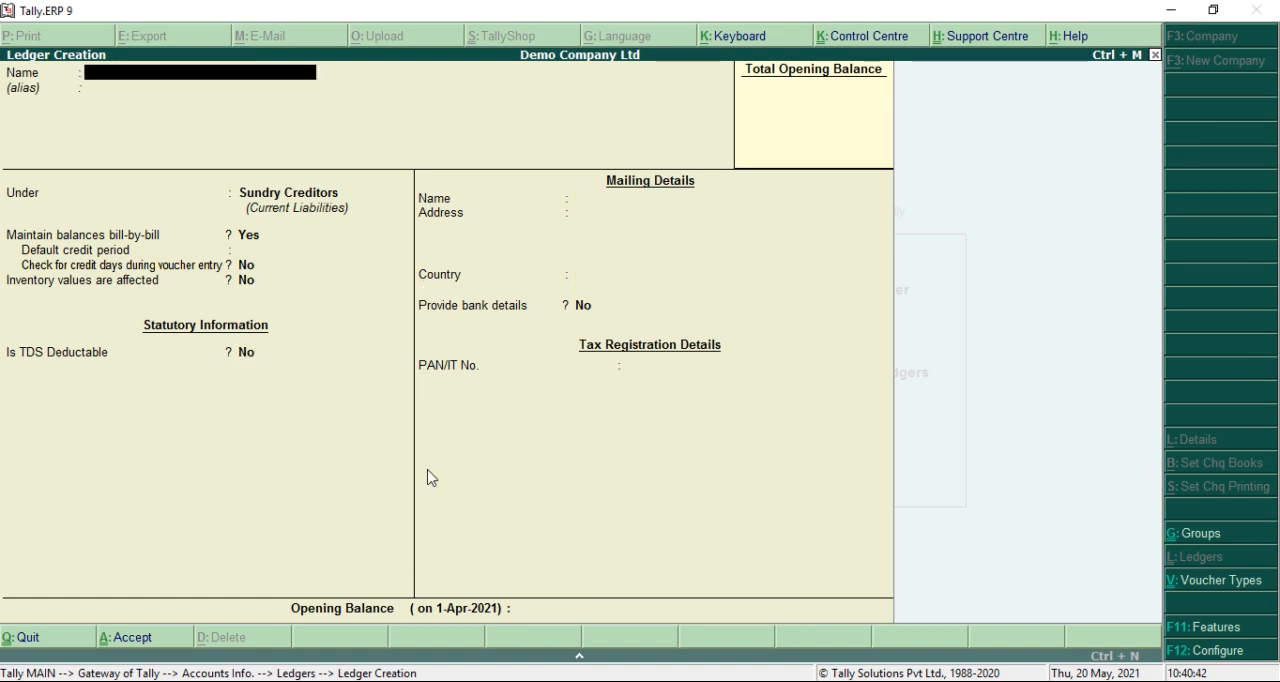
Name the next ledger TDS ON AUDITING FEES and leave its alias blank
{"action": "type", "text": "TDS ON AUDT"}
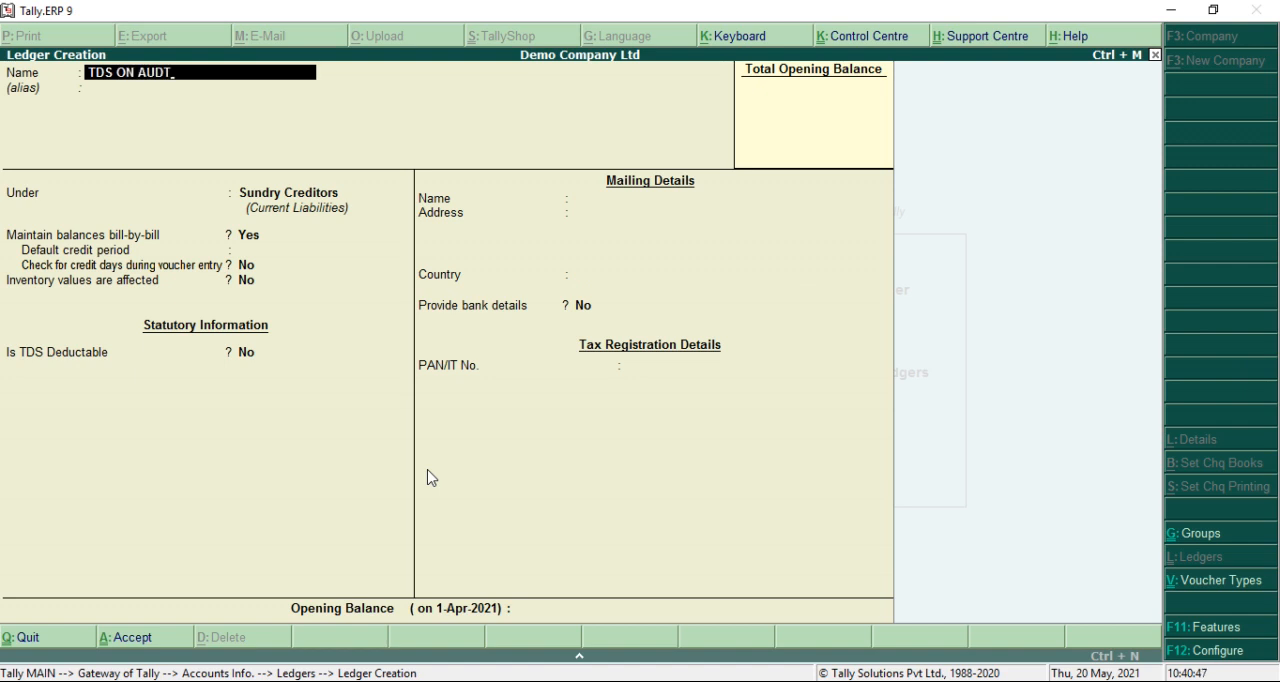
{"action": "key", "text": "BackSpace"}
{"action": "type", "text": "ITING FEES"}
{"action": "key", "text": "Return"}
{"action": "key", "text": "Return"}
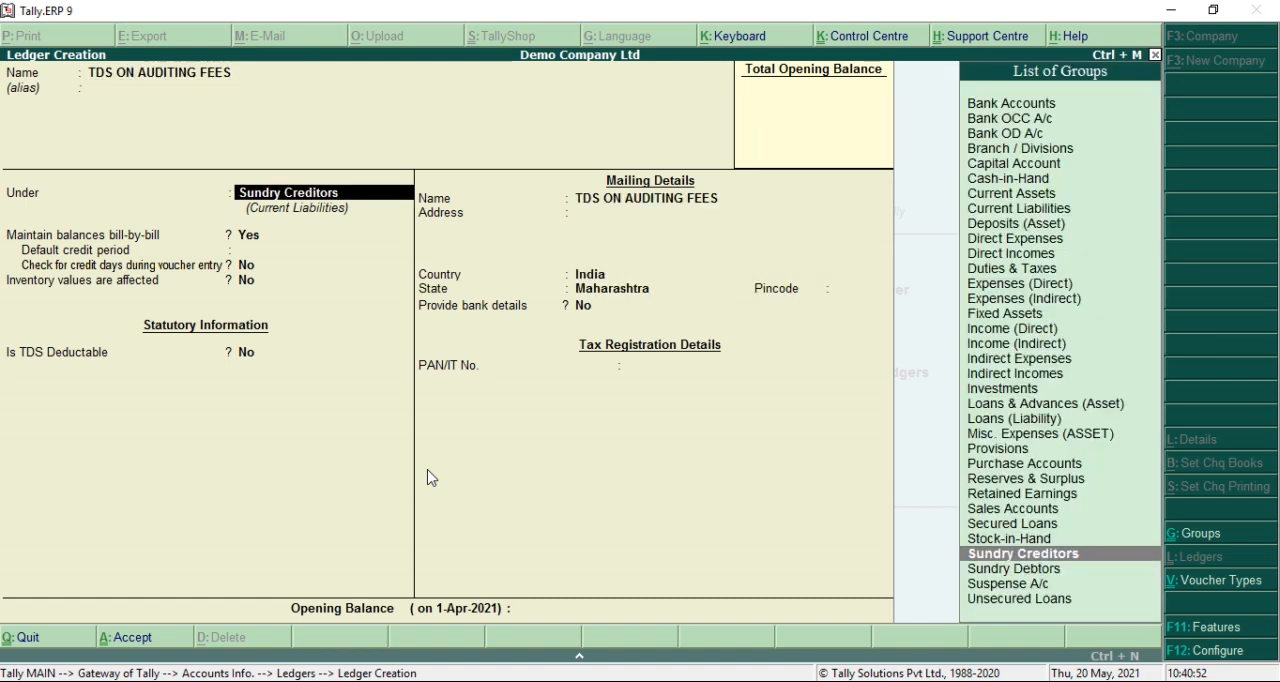
Place the ledger under Duties & Taxes with duty type TDS and nature of payment FEES FOR PROFESSIONAL OR TECHNICAL SERVICE
{"action": "type", "text": "DU"}
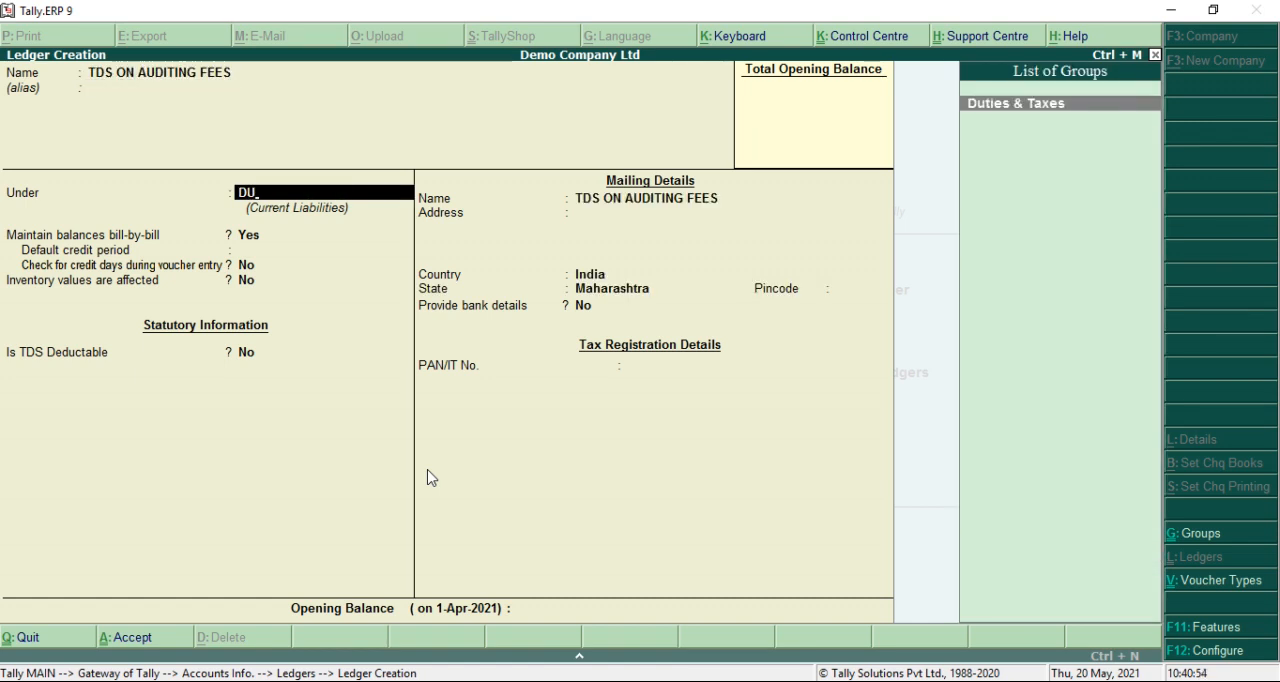
{"action": "key", "text": "Return"}
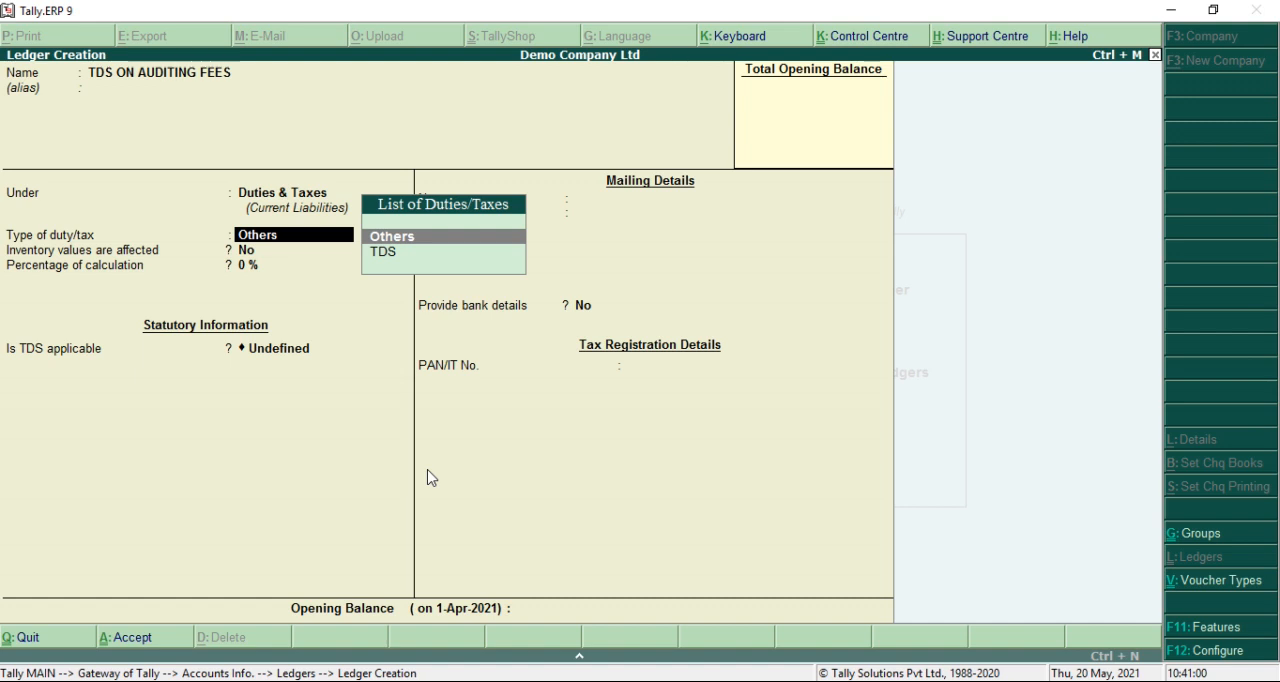
{"action": "key", "text": "Down"}
{"action": "key", "text": "Return"}
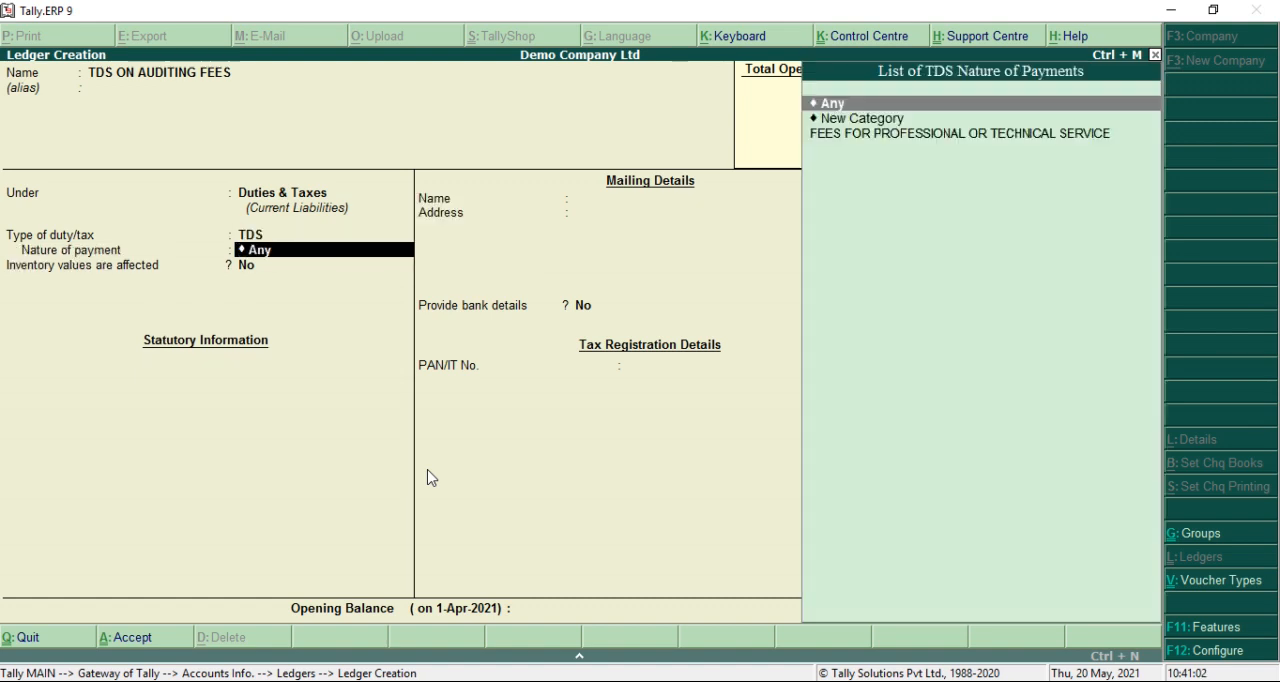
{"action": "key", "text": "Down"}
{"action": "key", "text": "Down"}
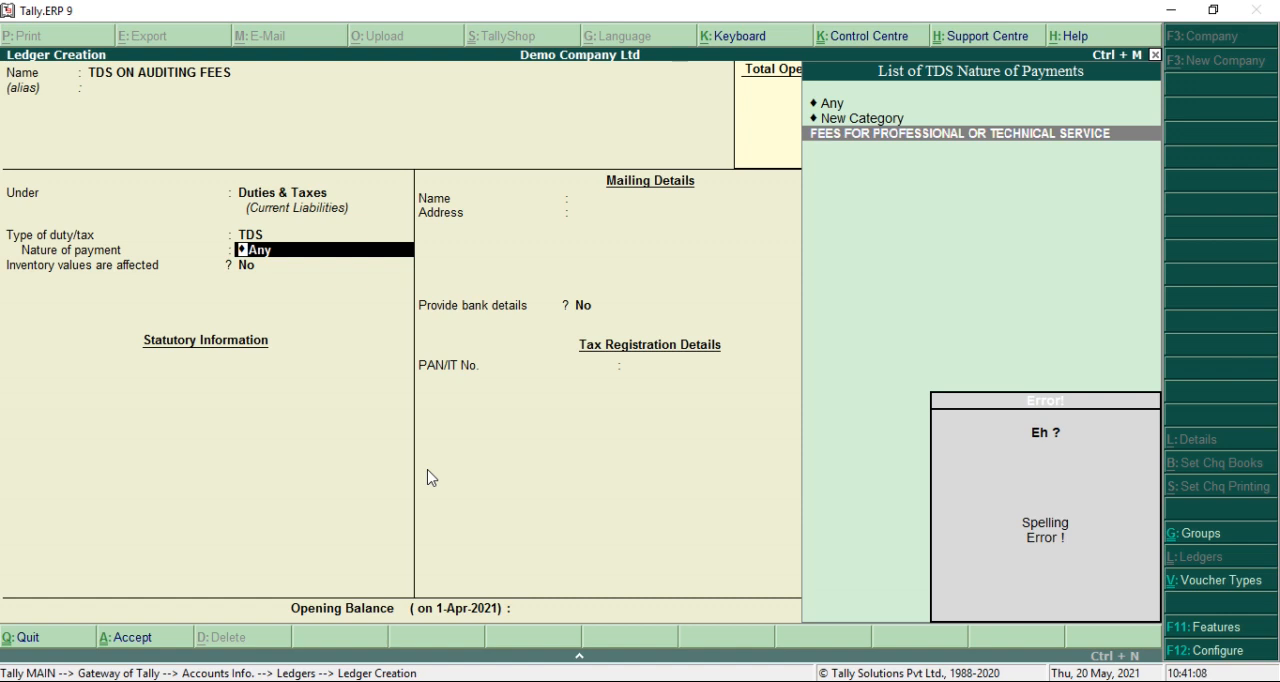
{"action": "key", "text": "Return"}
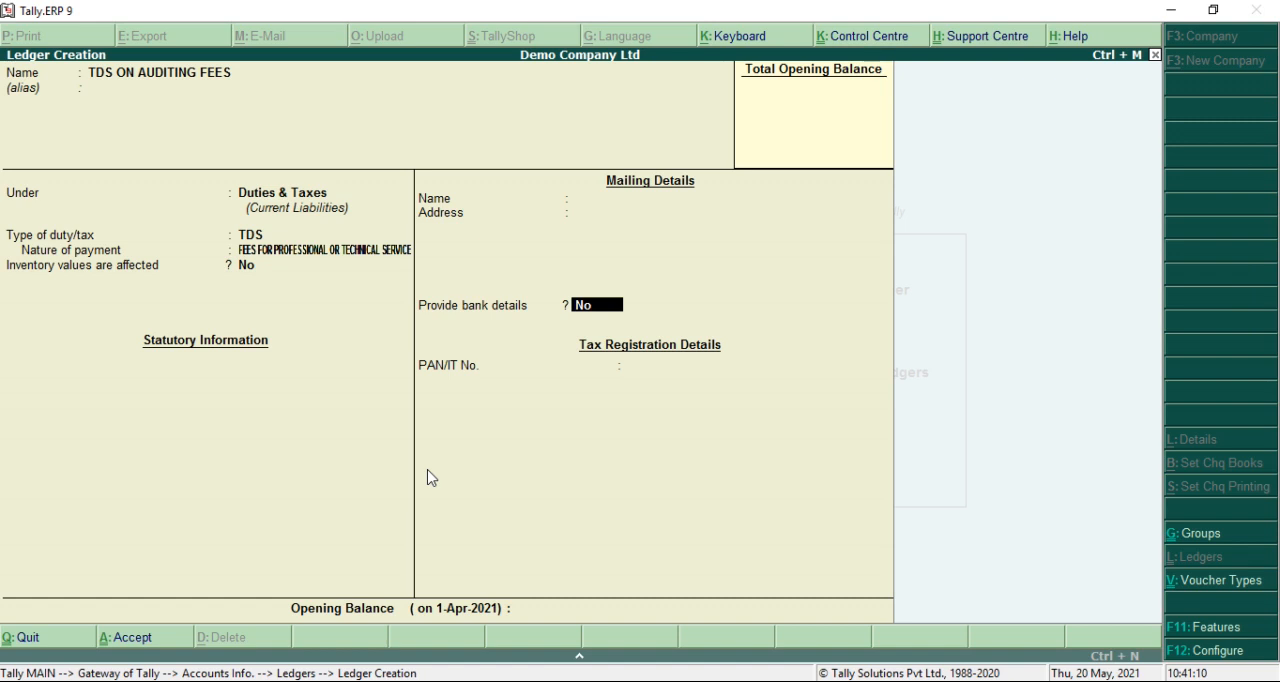
Keep bank details at No and the PAN blank, and save the TDS ON AUDITING FEES ledger
{"action": "key", "text": "Return"}
{"action": "key", "text": "Return"}
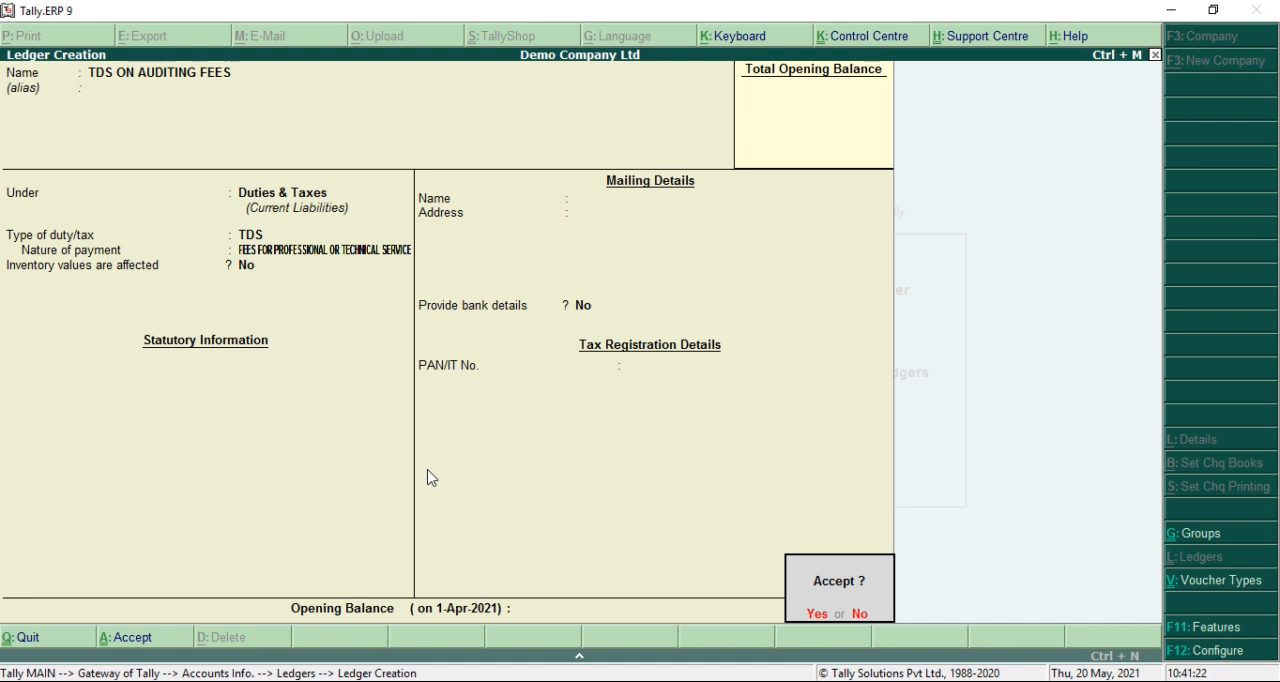
{"action": "key", "text": "Return"}
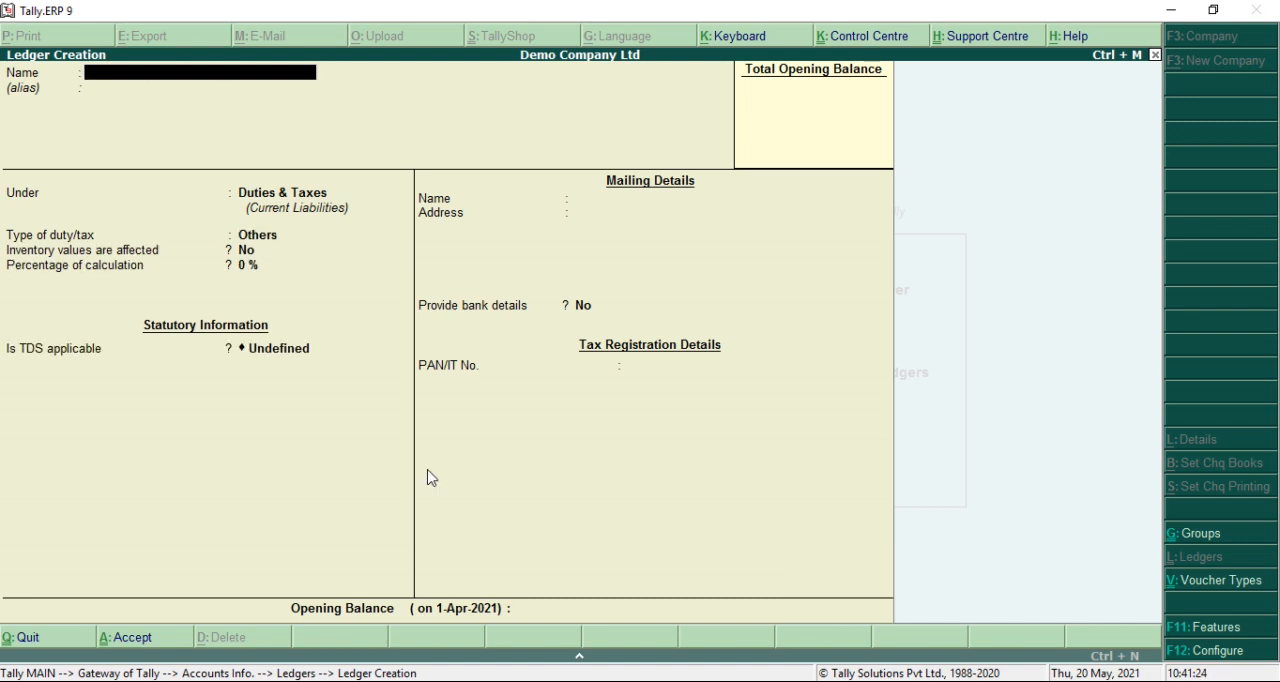
Leave ledger creation for the Gateway of Tally and open a new journal voucher
{"action": "key", "text": "Escape"}
{"action": "key", "text": "Return"}
{"action": "key", "text": "Escape"}
{"action": "key", "text": "Escape"}
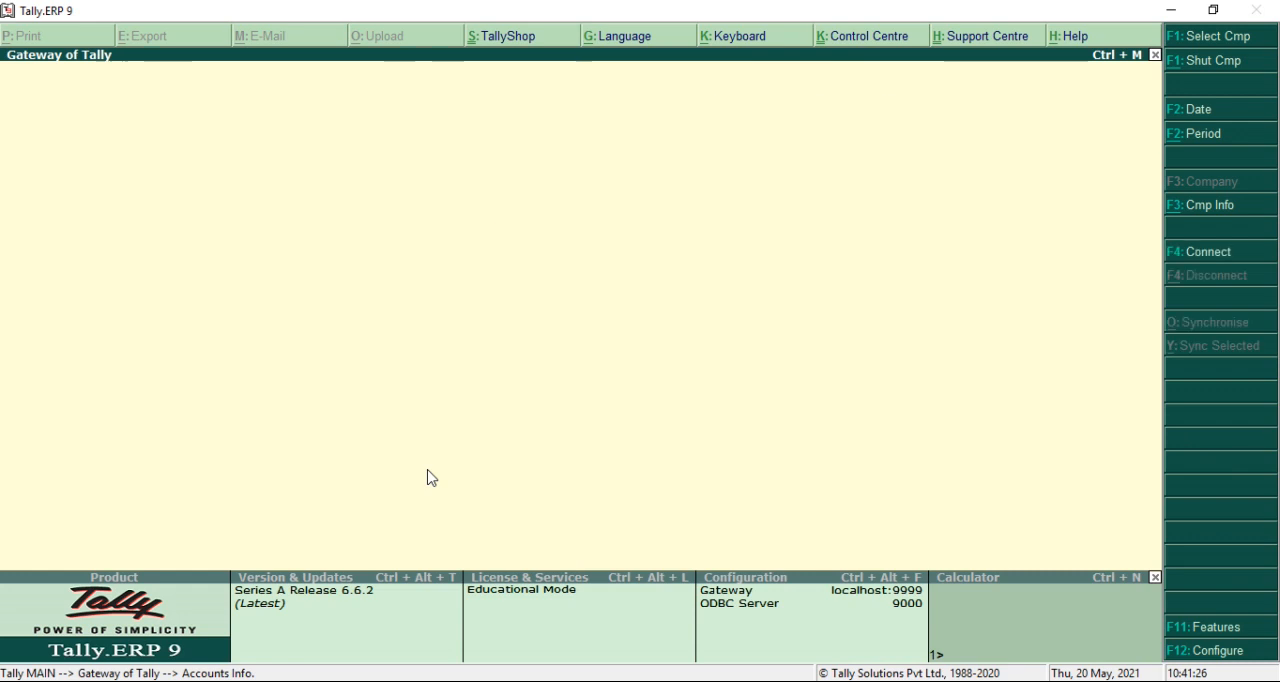
{"action": "key", "text": "Down"}
{"action": "key", "text": "Down"}
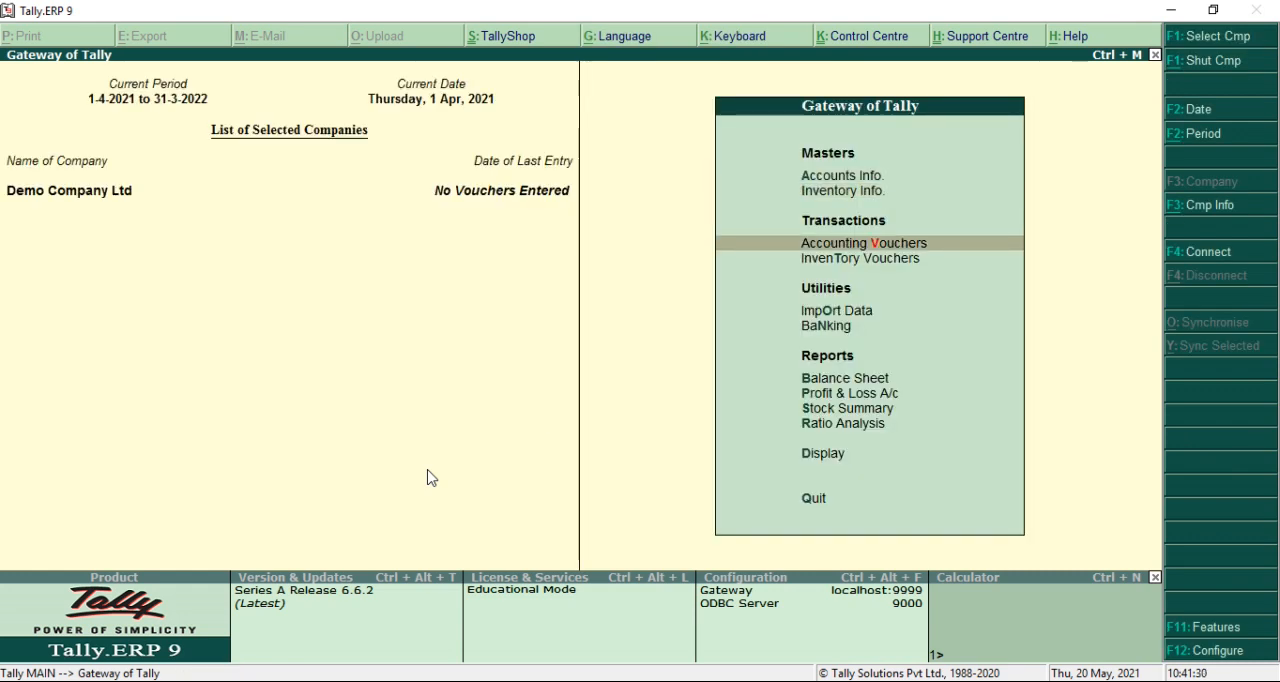
{"action": "key", "text": "Return"}
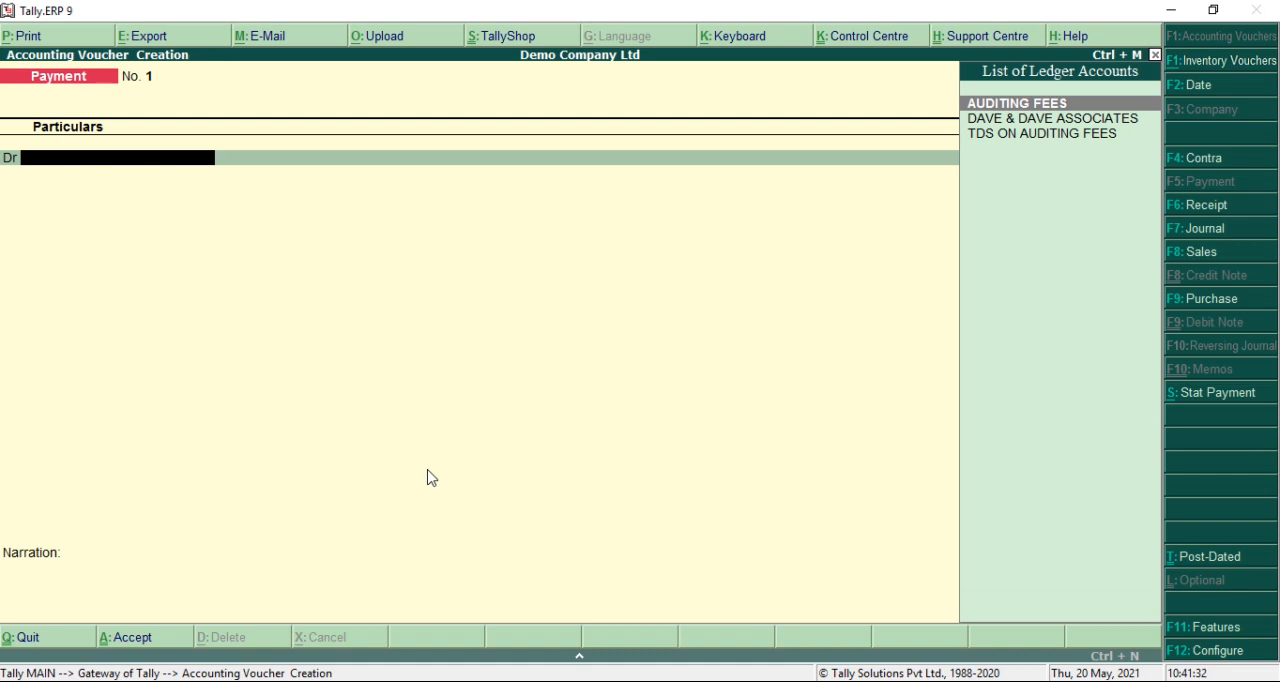
{"action": "key", "text": "F7"}
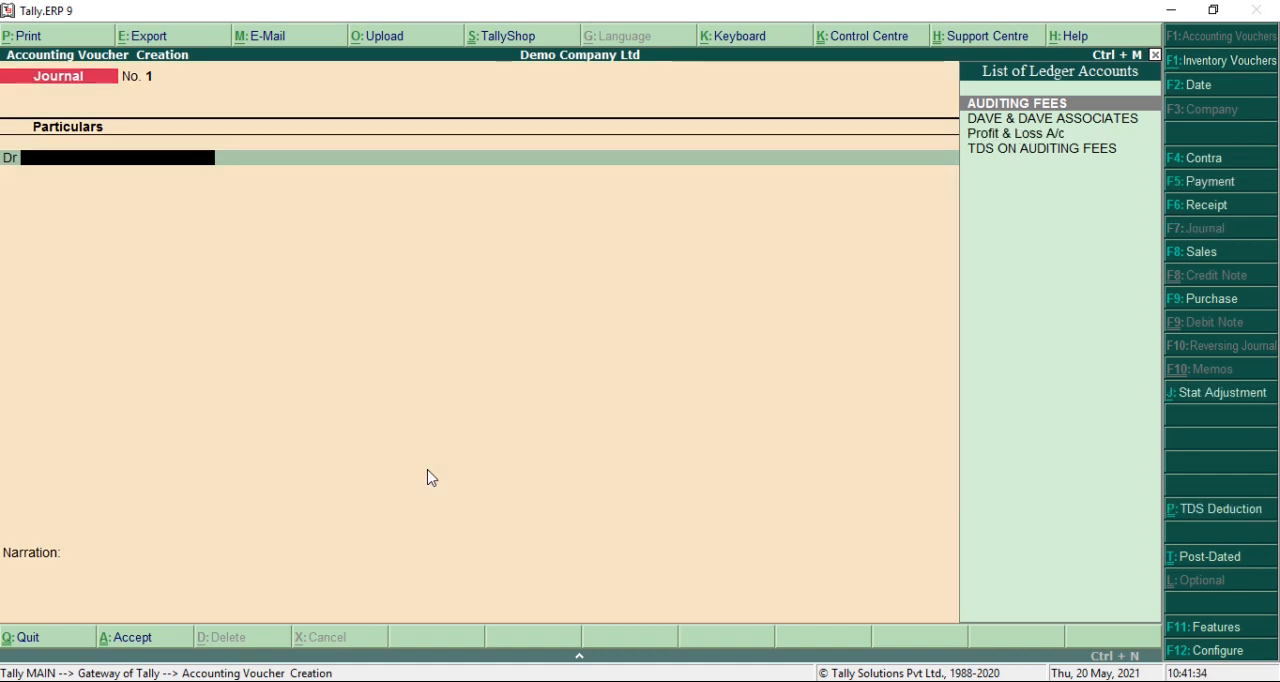
Set the journal voucher's date to 1 May 2021
{"action": "key", "text": "F2"}
{"action": "type", "text": "1"}
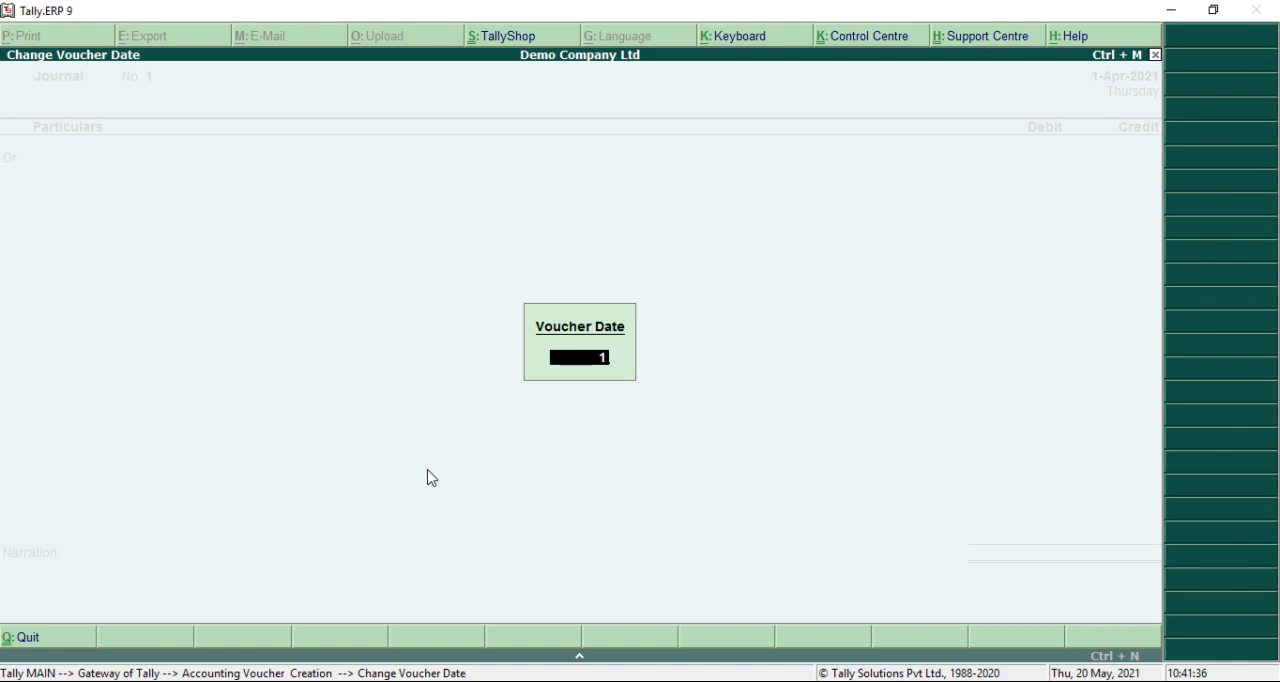
{"action": "type", "text": ".5"}
{"action": "key", "text": "Return"}
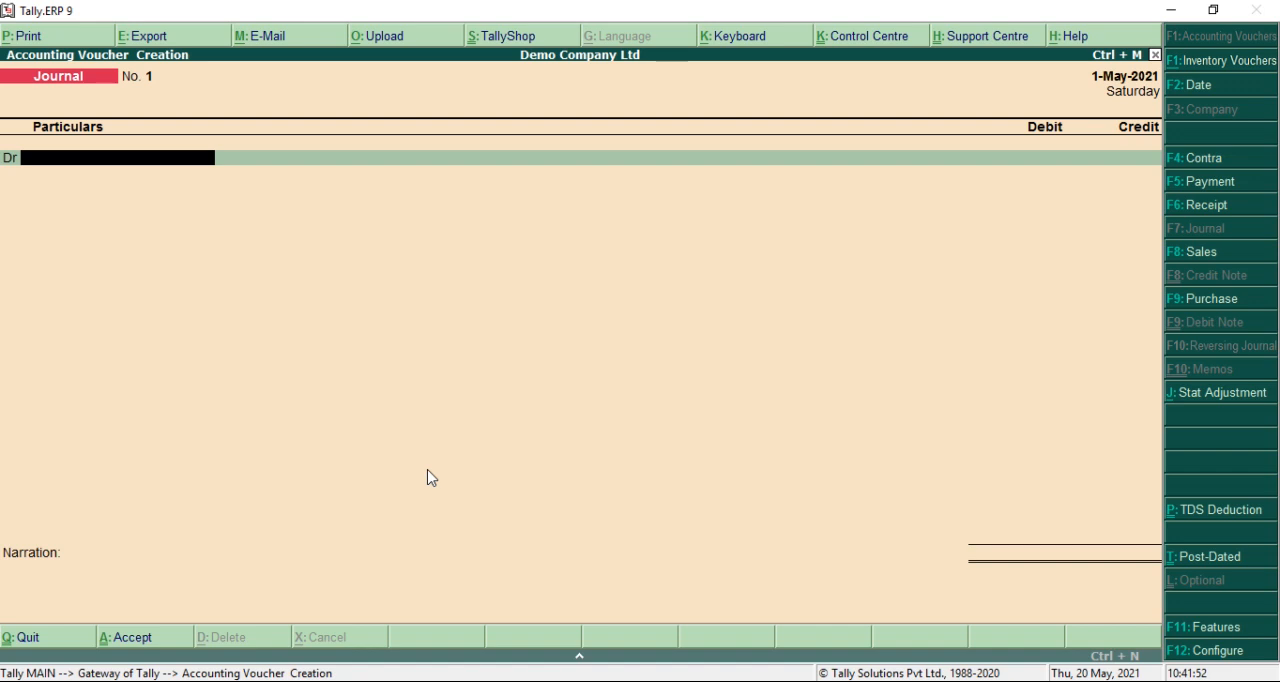
Debit the AUDITING FEES ledger with 50,000 in the journal voucher
{"action": "type", "text": "AU"}
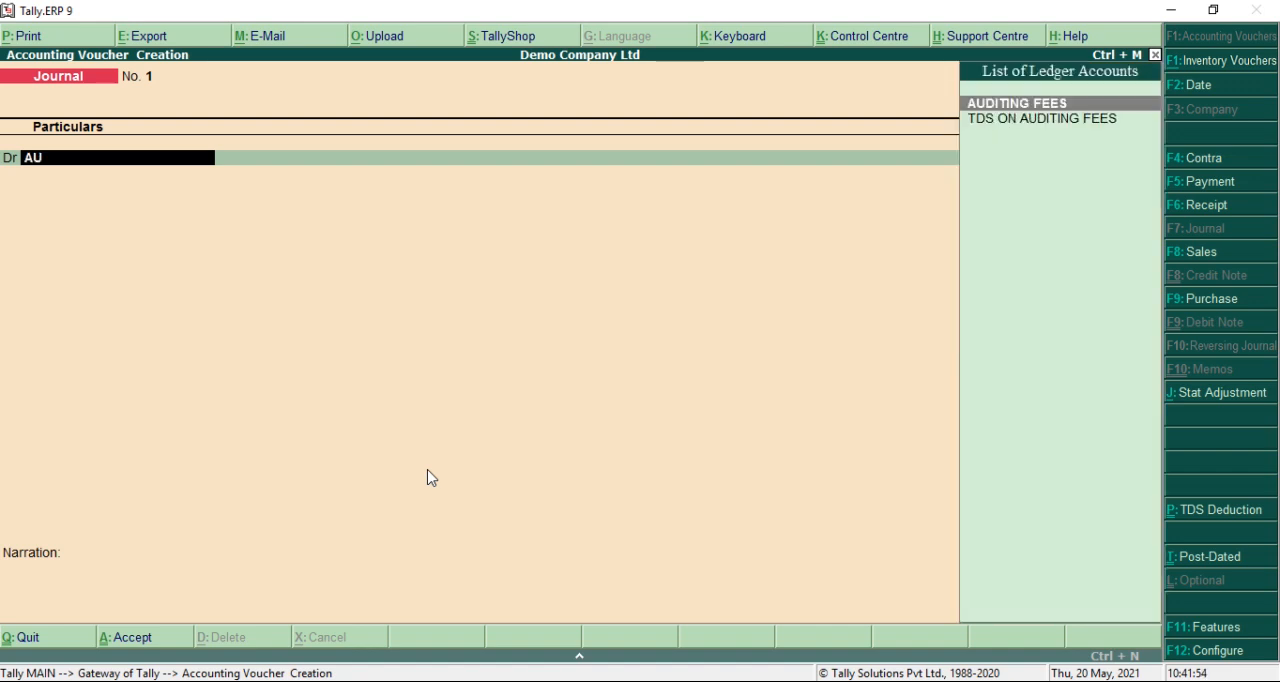
{"action": "key", "text": "Return"}
{"action": "type", "text": "50000"}
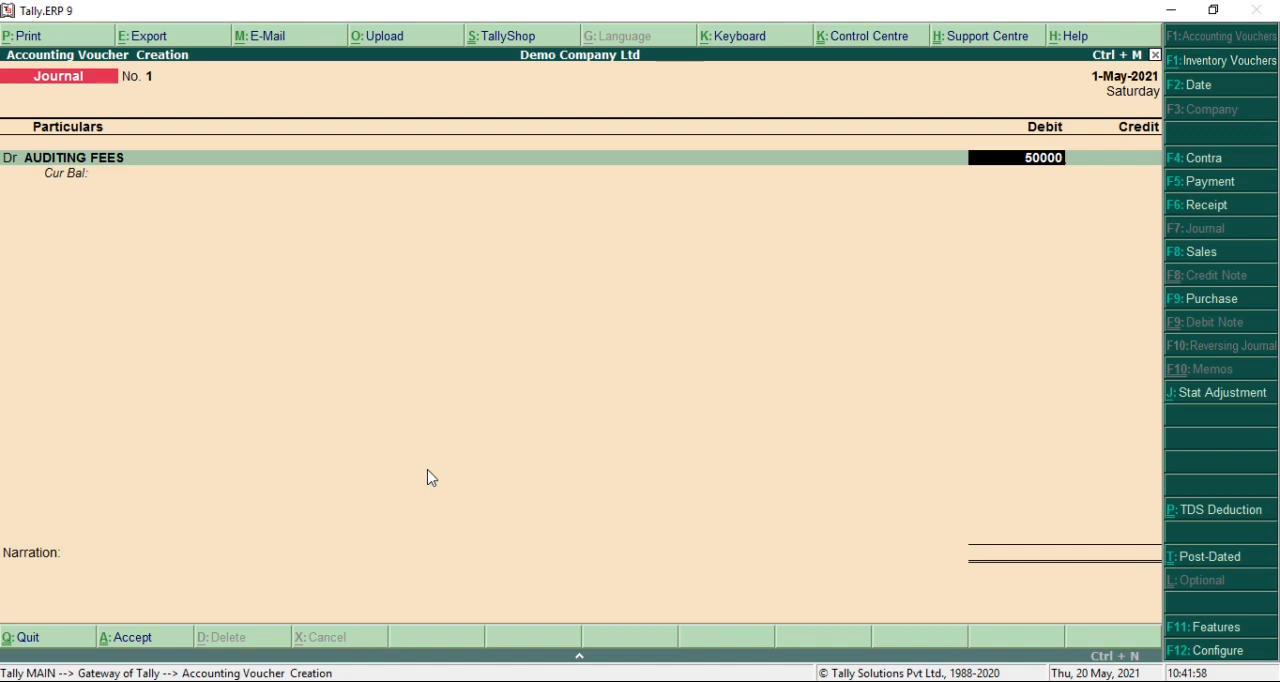
{"action": "key", "text": "Return"}
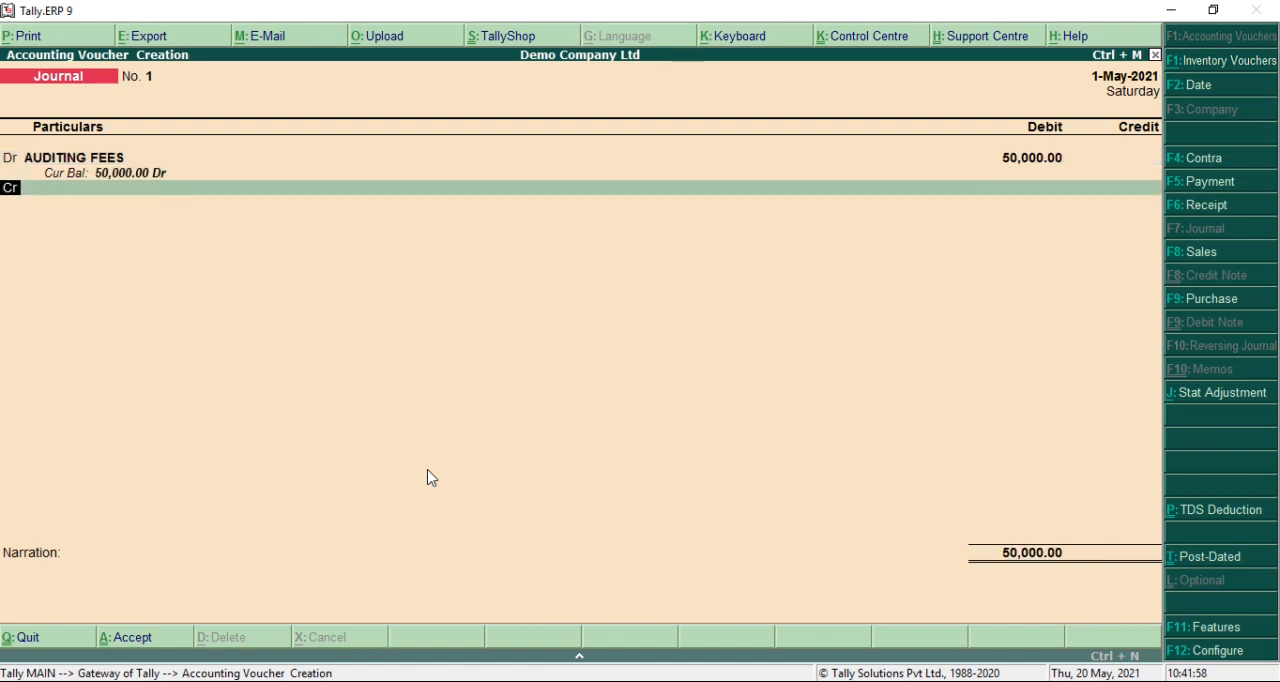
Credit DAVE & DAVE ASSOCIATES with the proposed 45,000 in the journal voucher
{"action": "key", "text": "Return"}
{"action": "type", "text": "D"}
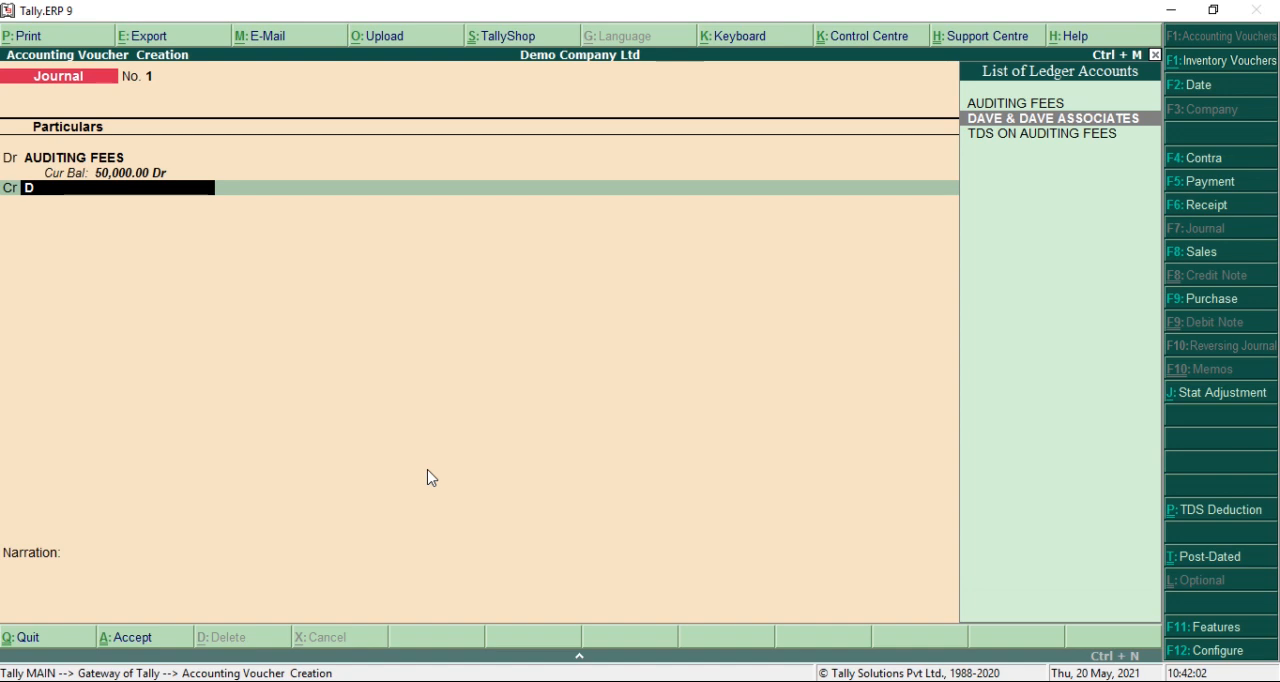
{"action": "key", "text": "Return"}
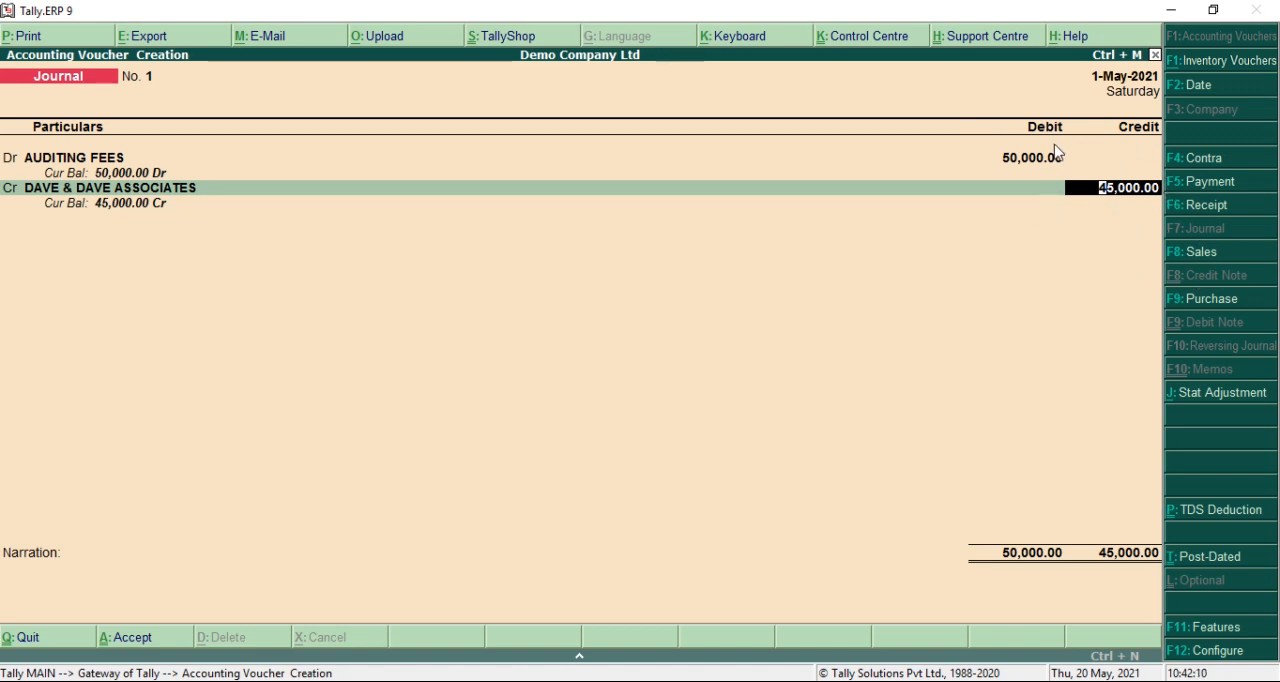
{"action": "key", "text": "Return"}
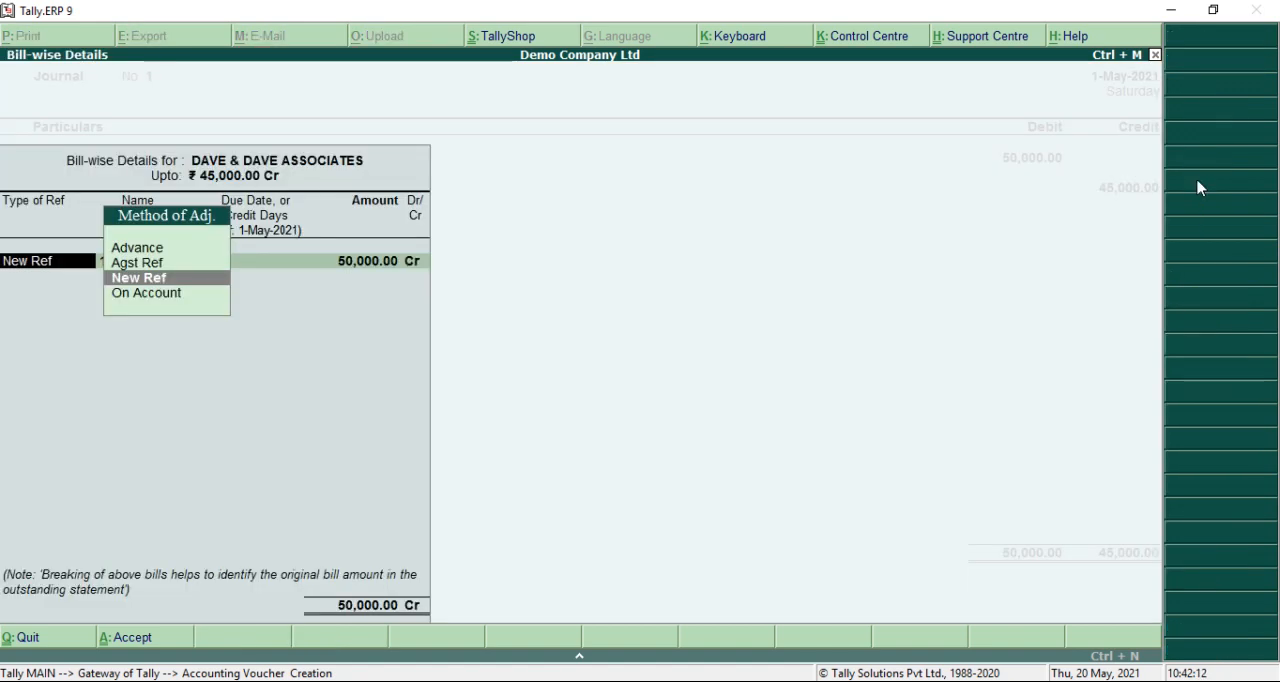
Record the creditor's bill-wise details as New Ref 0222 for 45,000 Cr, leaving the due date blank
{"action": "key", "text": "Return"}
{"action": "key", "text": "Return"}
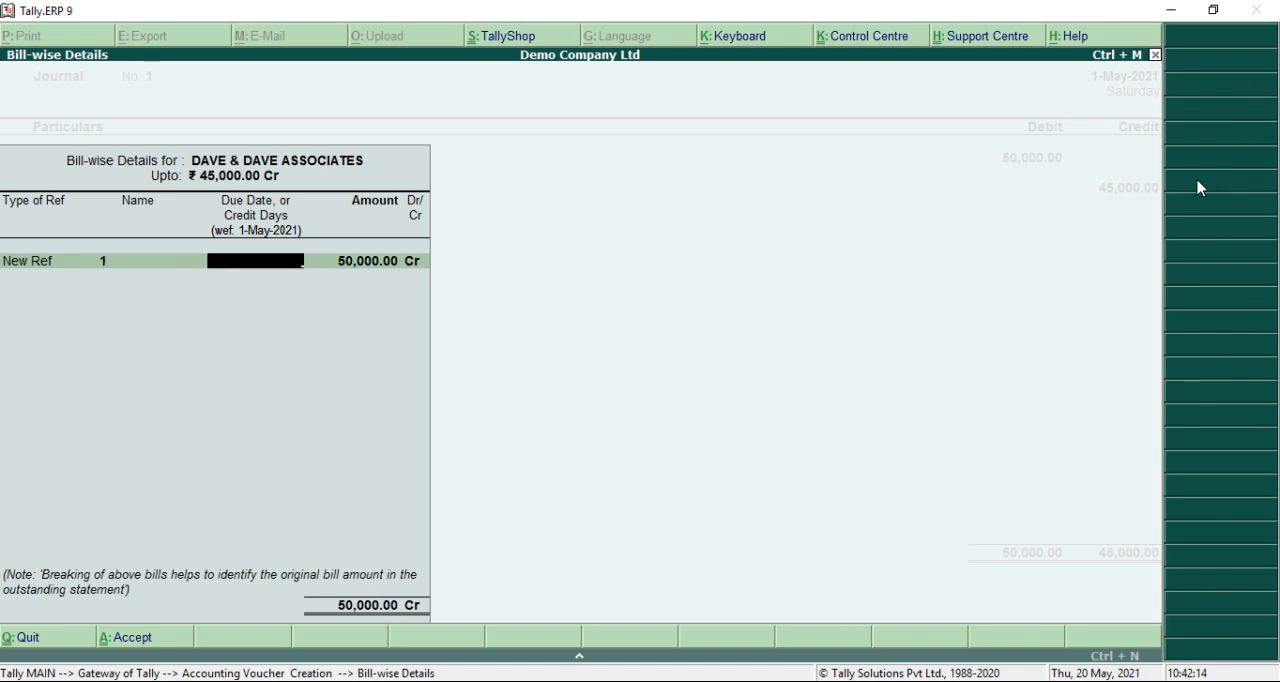
{"action": "key", "text": "BackSpace"}
{"action": "type", "text": "0"}
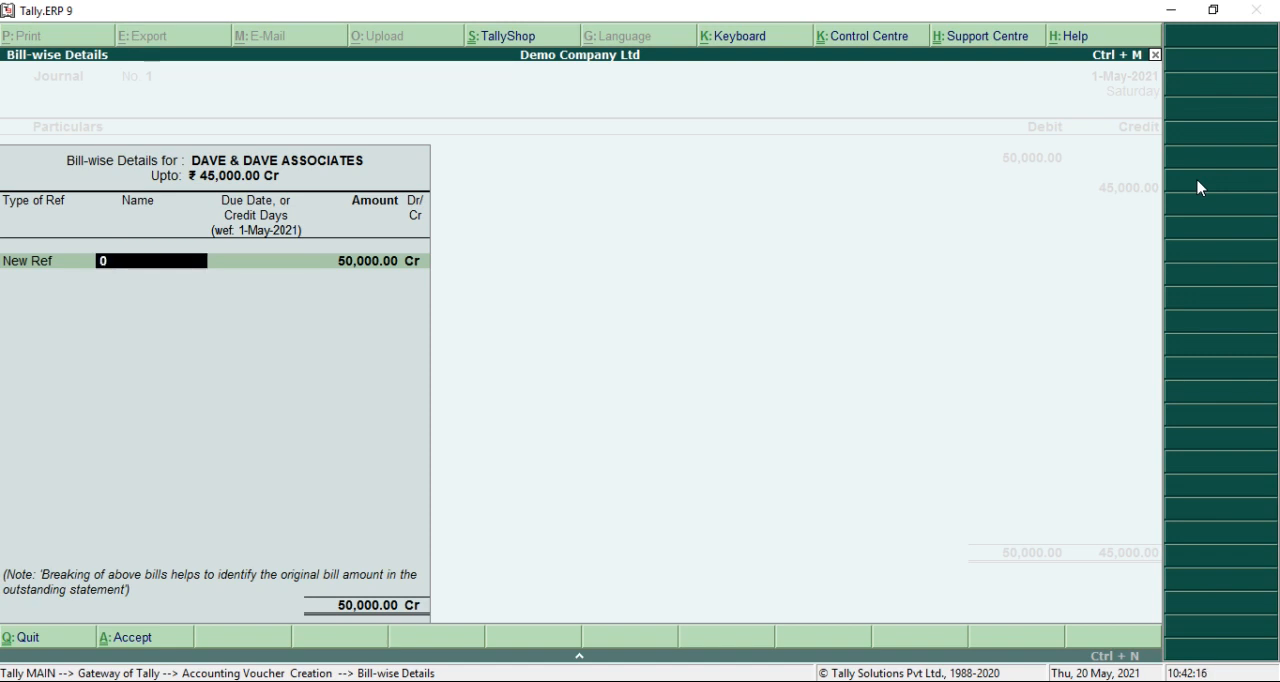
{"action": "type", "text": "222"}
{"action": "key", "text": "Return"}
{"action": "key", "text": "Return"}
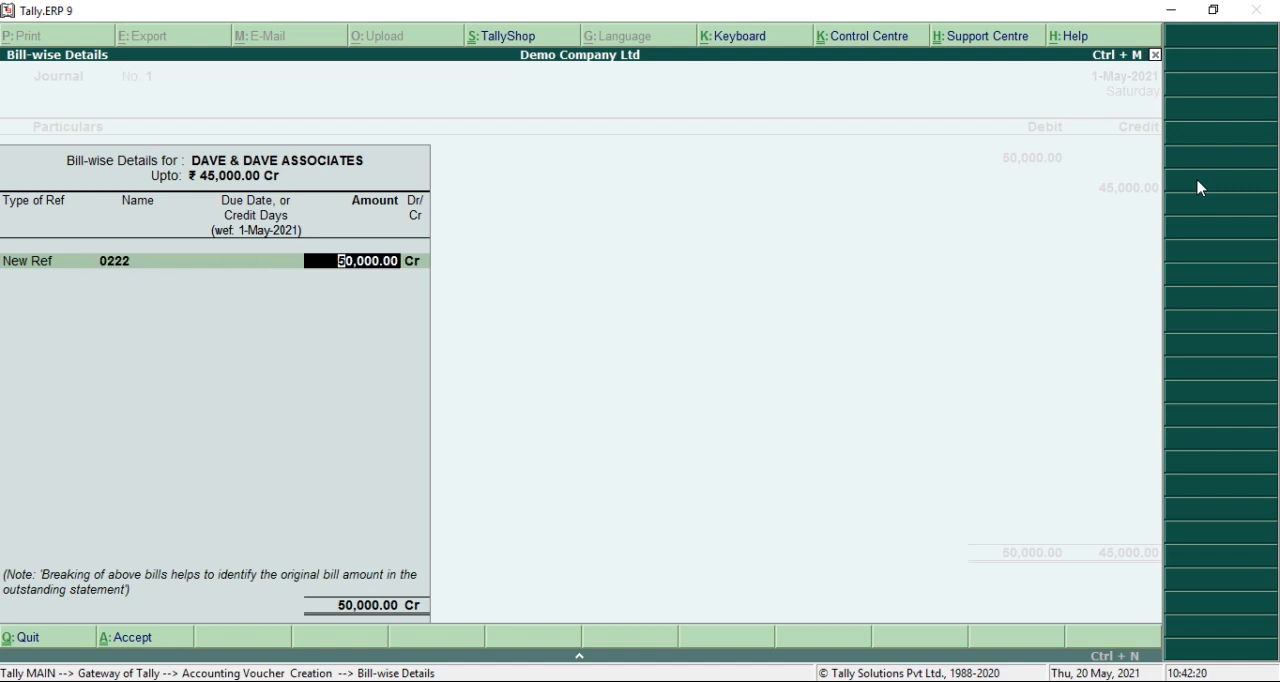
{"action": "type", "text": "45,000"}
{"action": "key", "text": "Return"}
{"action": "key", "text": "Return"}
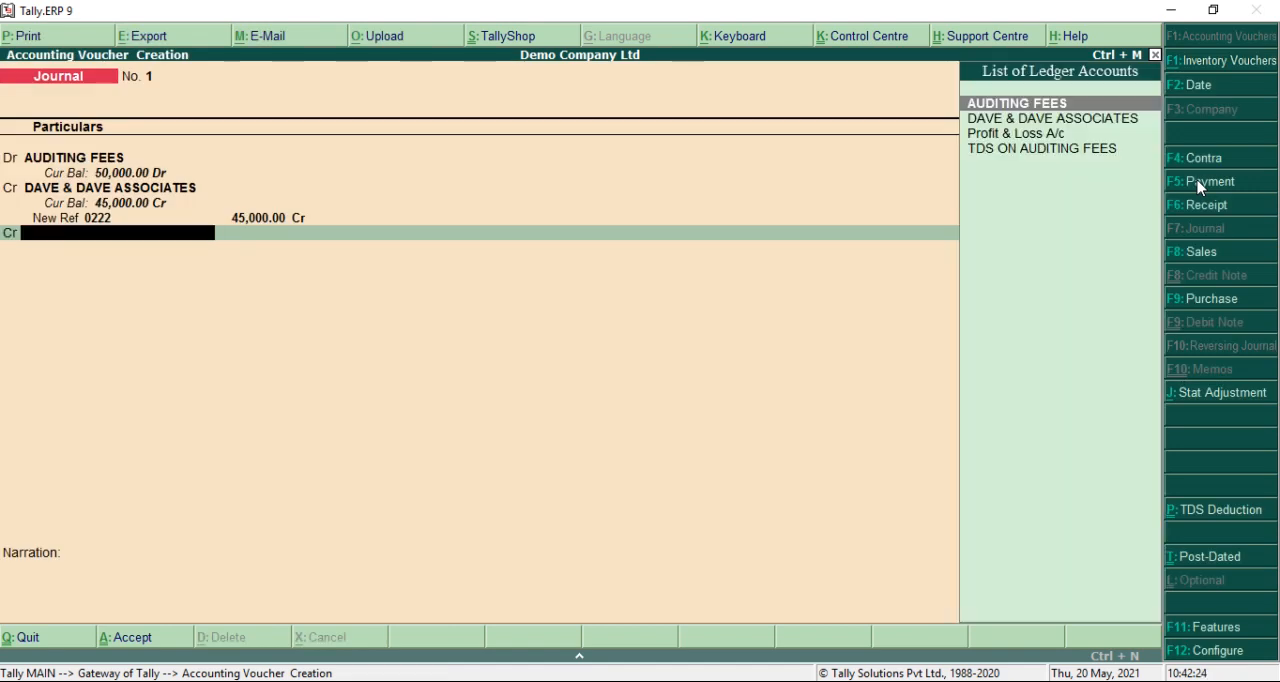
Credit TDS ON AUDITING FEES with 5,000 and save the journal voucher with a blank narration
{"action": "key", "text": "Down"}
{"action": "key", "text": "Down"}
{"action": "key", "text": "Down"}
{"action": "key", "text": "Return"}
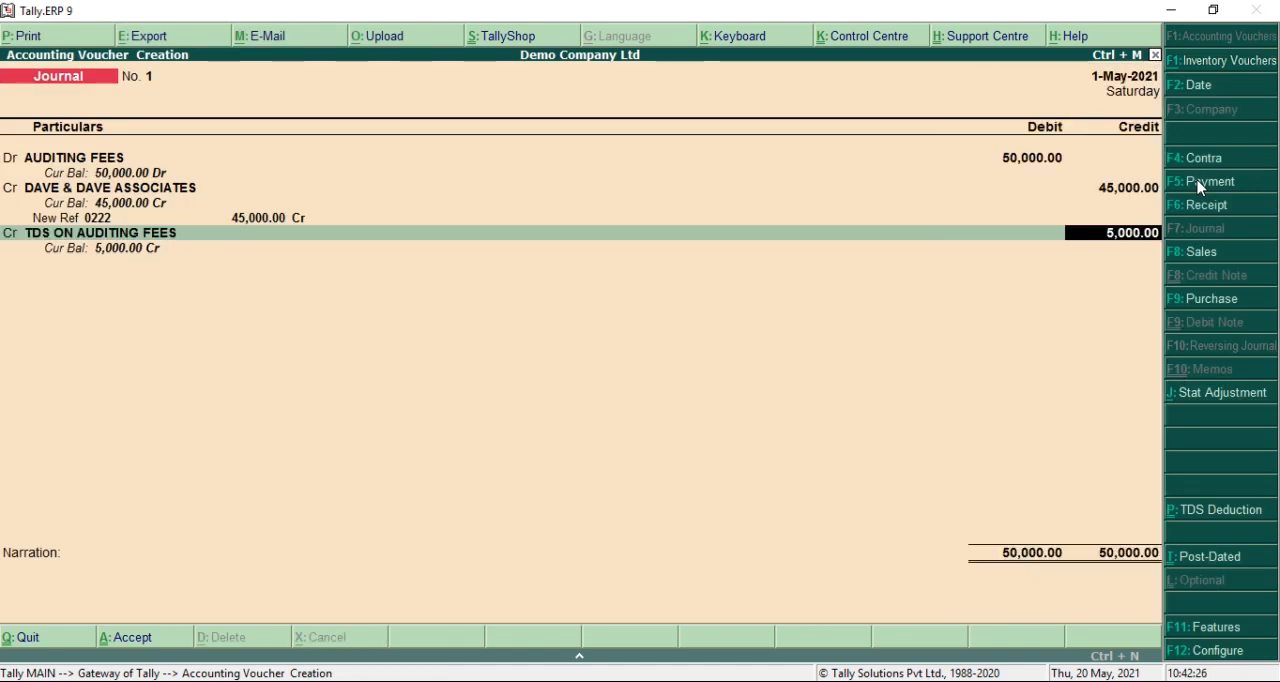
{"action": "key", "text": "Return"}
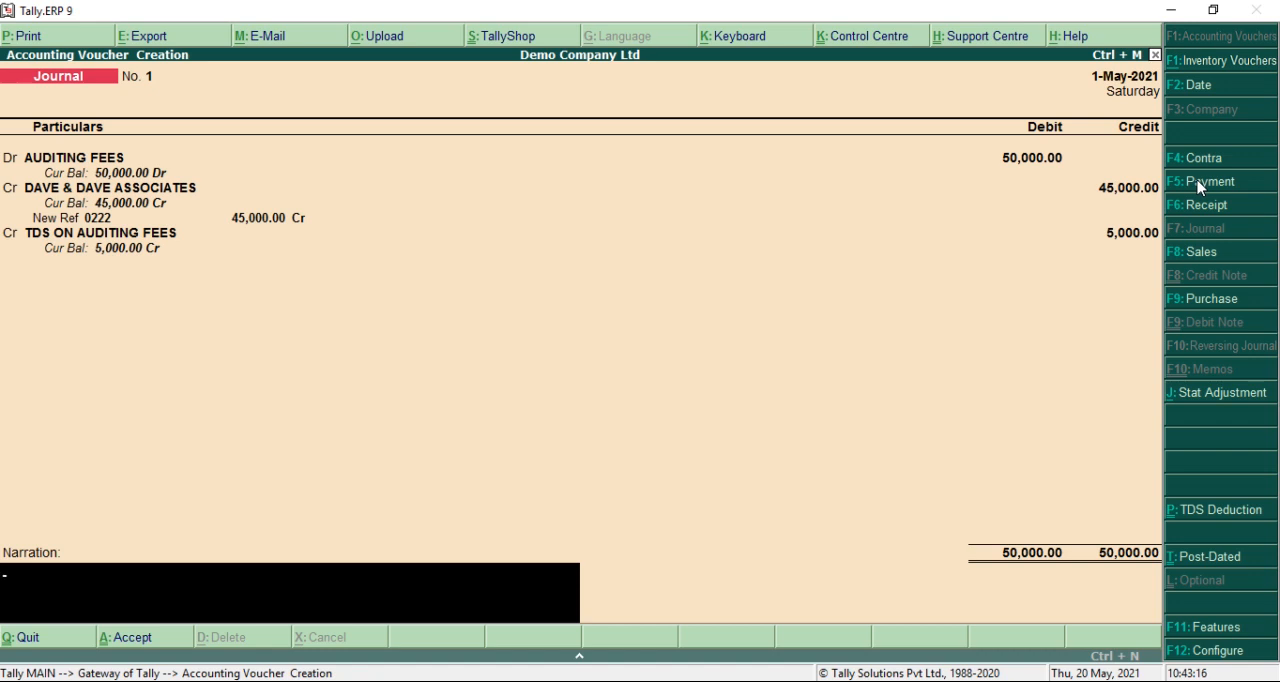
{"action": "key", "text": "Return"}
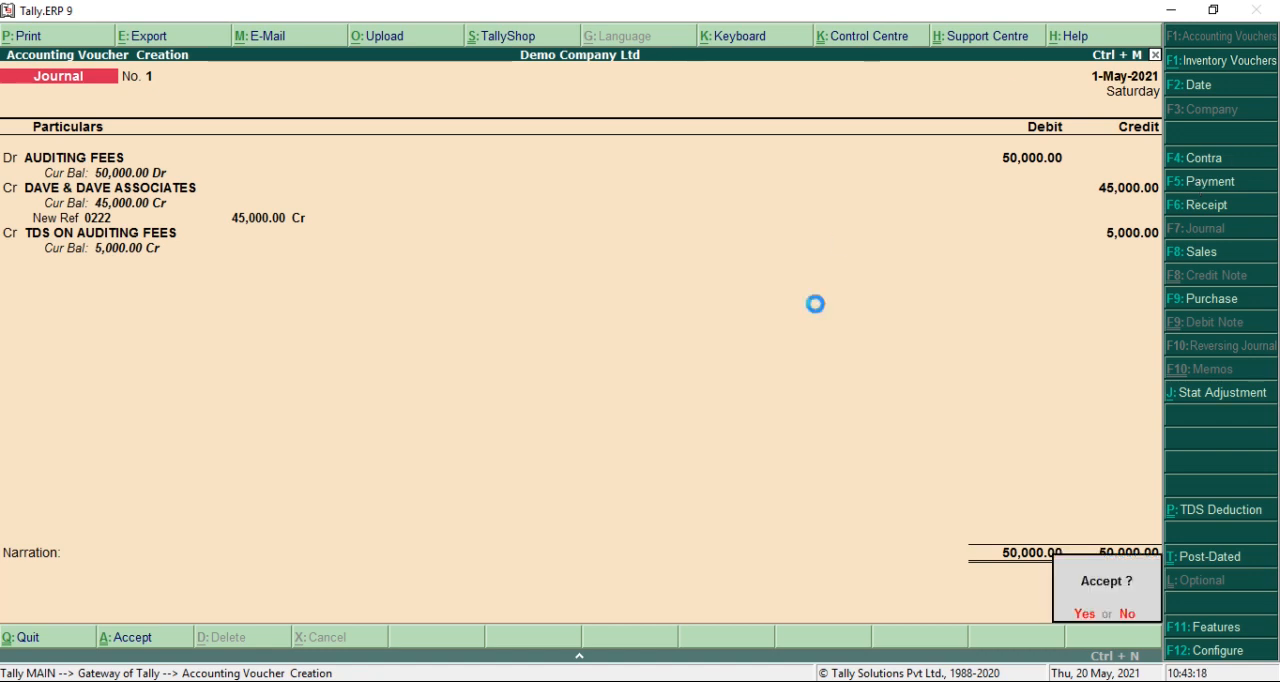
{"action": "key", "text": "Return"}
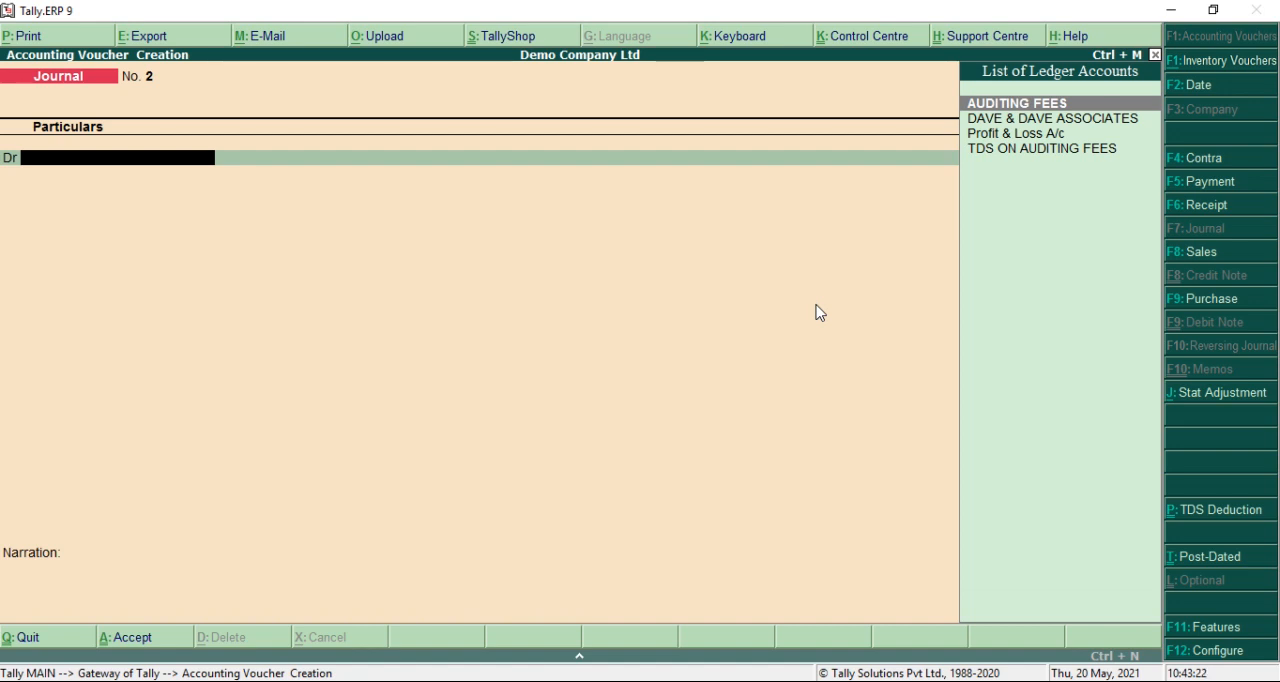
Start a payment voucher and set its date to 31-May-2021
{"action": "key", "text": "F5"}
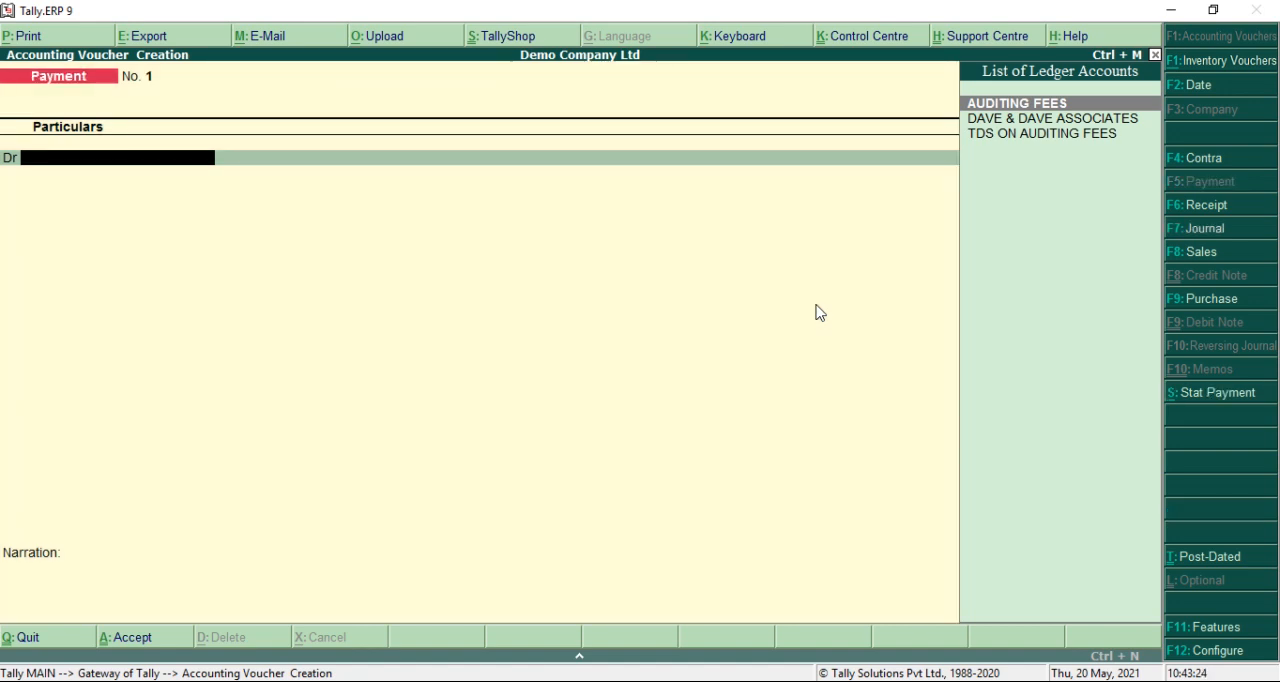
{"action": "key", "text": "F2"}
{"action": "type", "text": "31.5"}
{"action": "key", "text": "Return"}
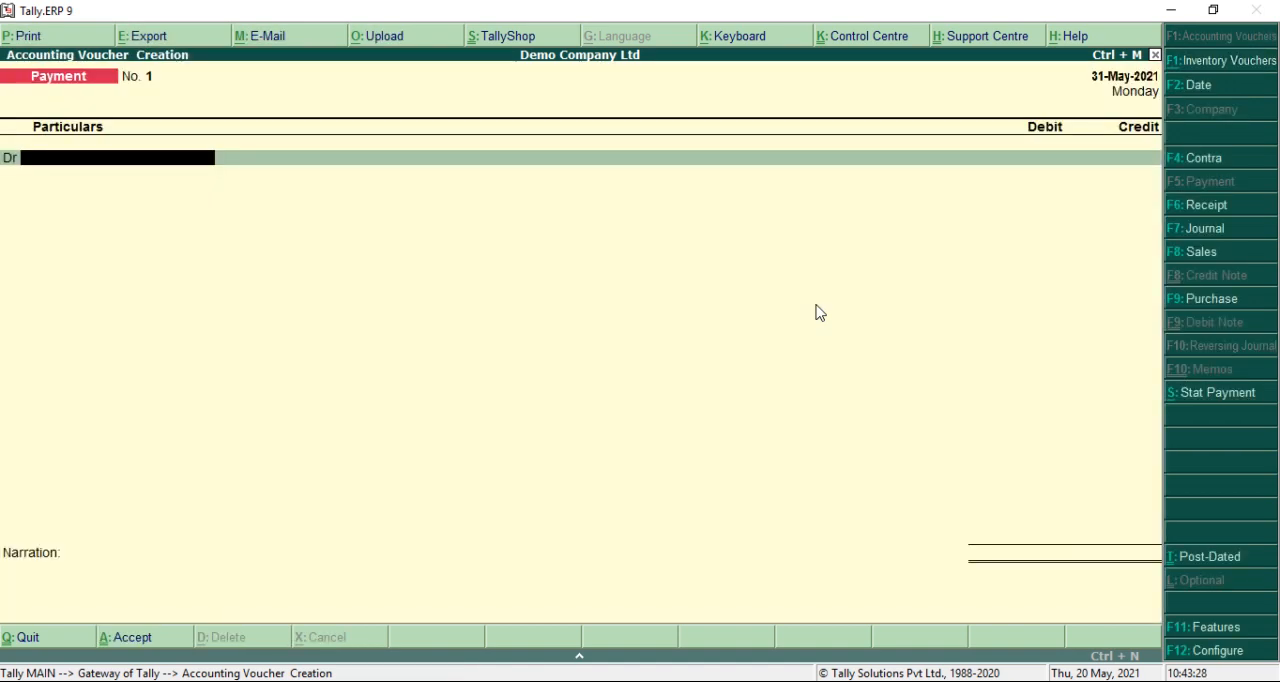
Debit DAVE & DAVE ASSOCIATES with 45,000 in the payment voucher, adjusting it against reference 0222
{"action": "type", "text": "D"}
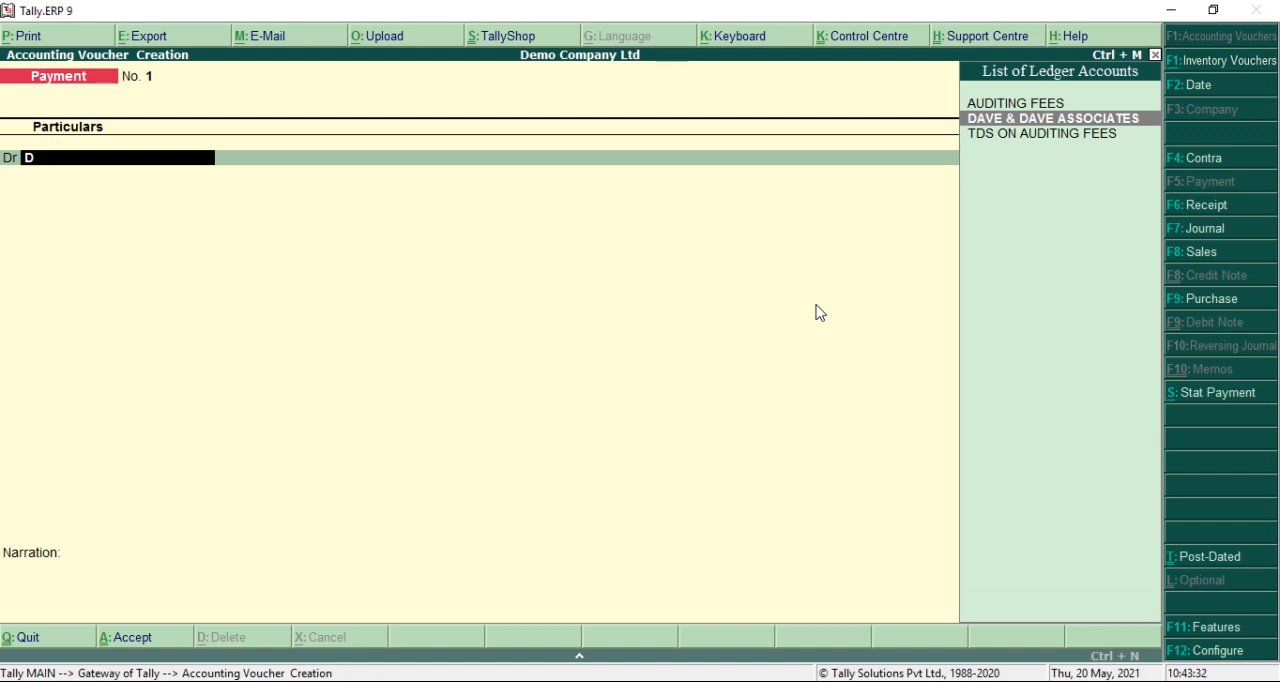
{"action": "key", "text": "Return"}
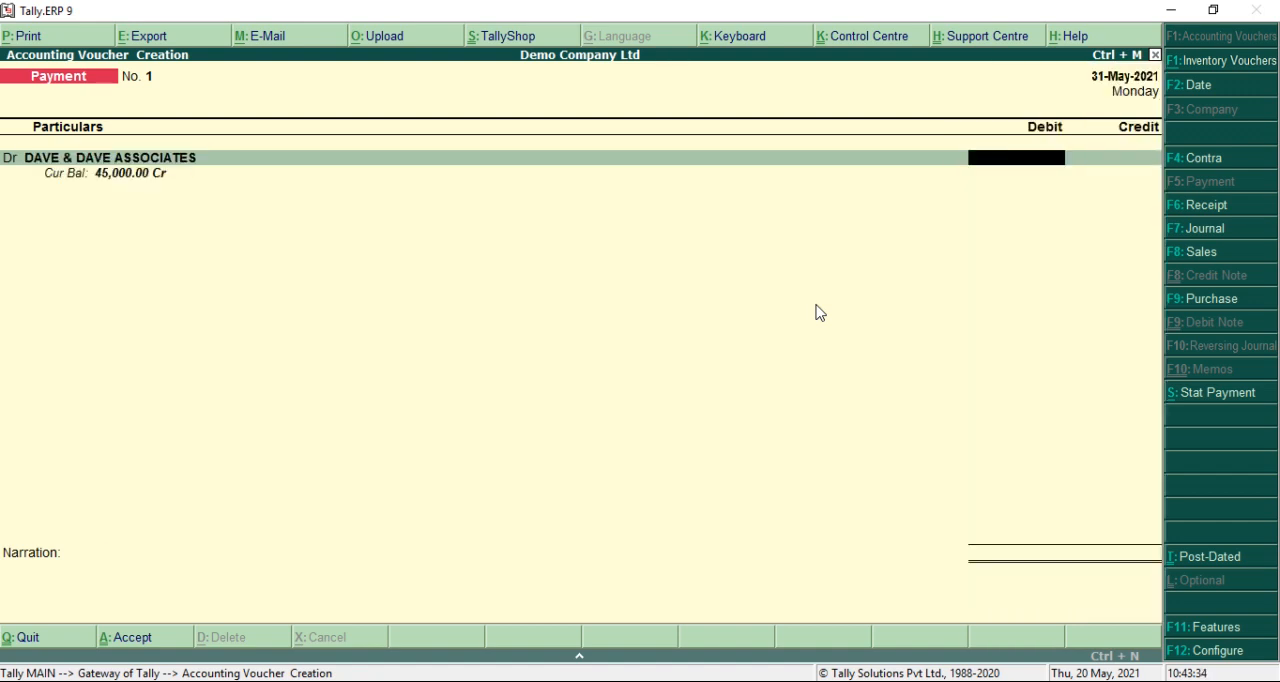
{"action": "type", "text": "45000"}
{"action": "key", "text": "Return"}
{"action": "key", "text": "Return"}
{"action": "key", "text": "Return"}
Credit Cash with the proposed 45,000 in the payment voucher
{"action": "key", "text": "Return"}
{"action": "key", "text": "Return"}
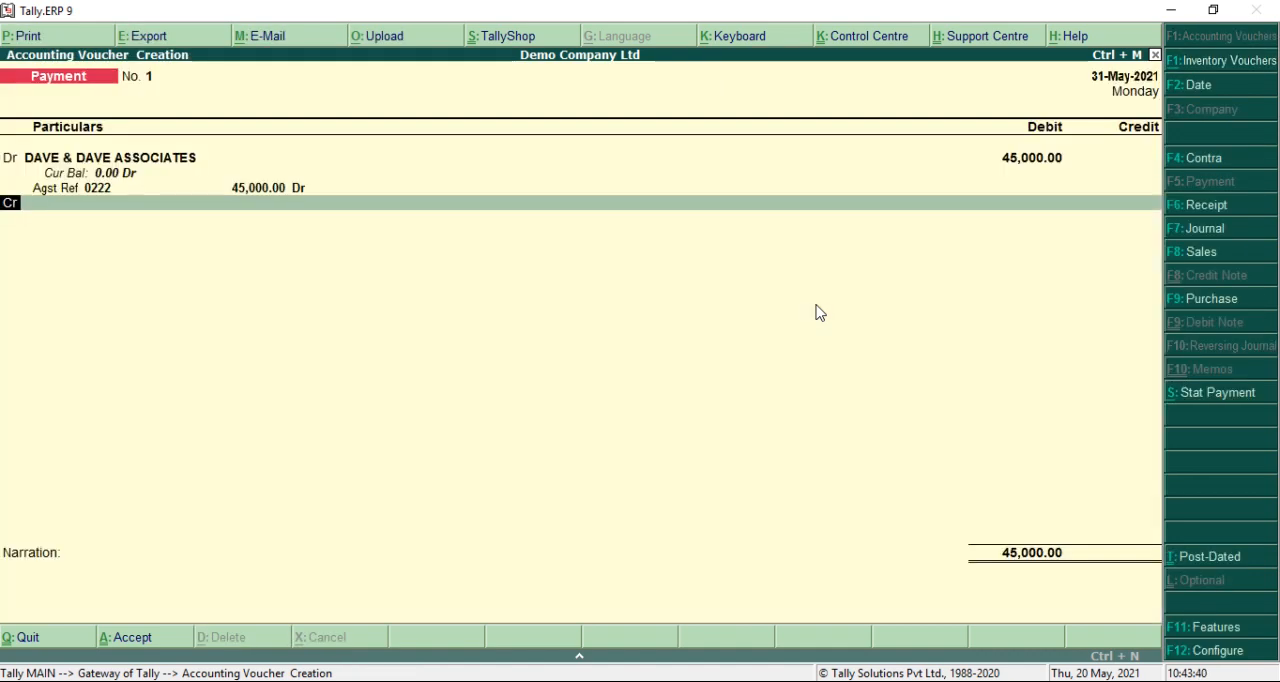
{"action": "key", "text": "Return"}
{"action": "key", "text": "Down"}
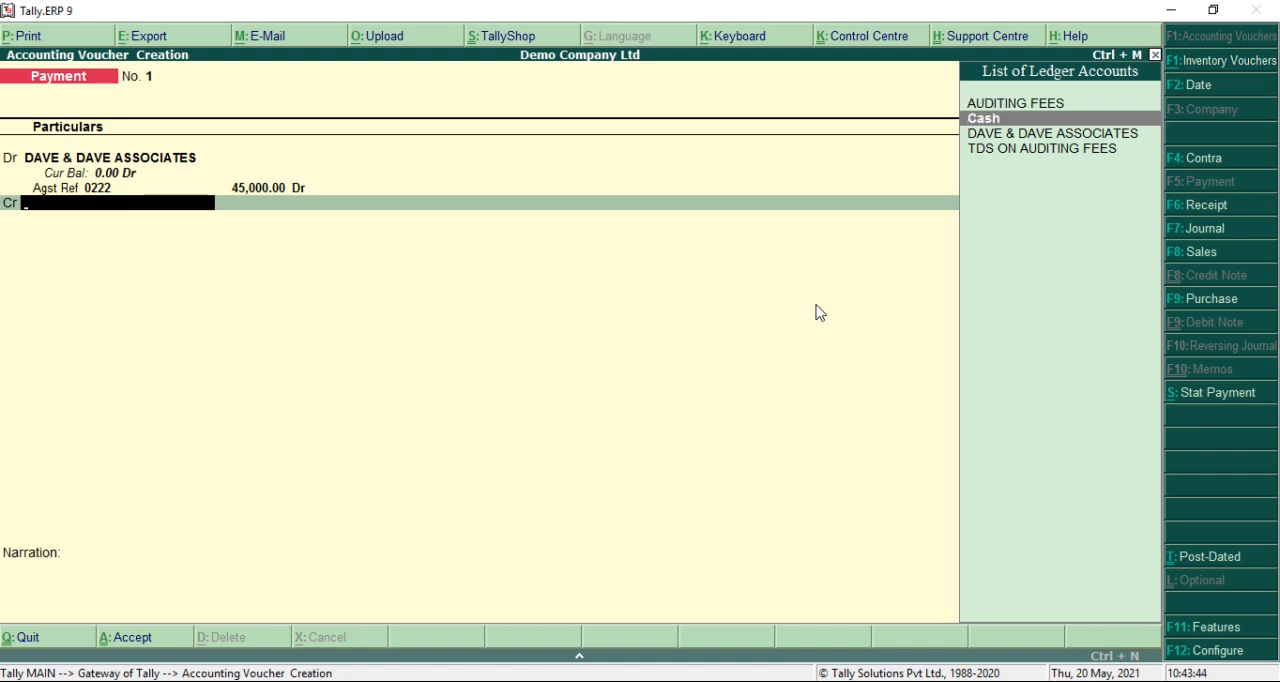
{"action": "key", "text": "Return"}
{"action": "key", "text": "Return"}
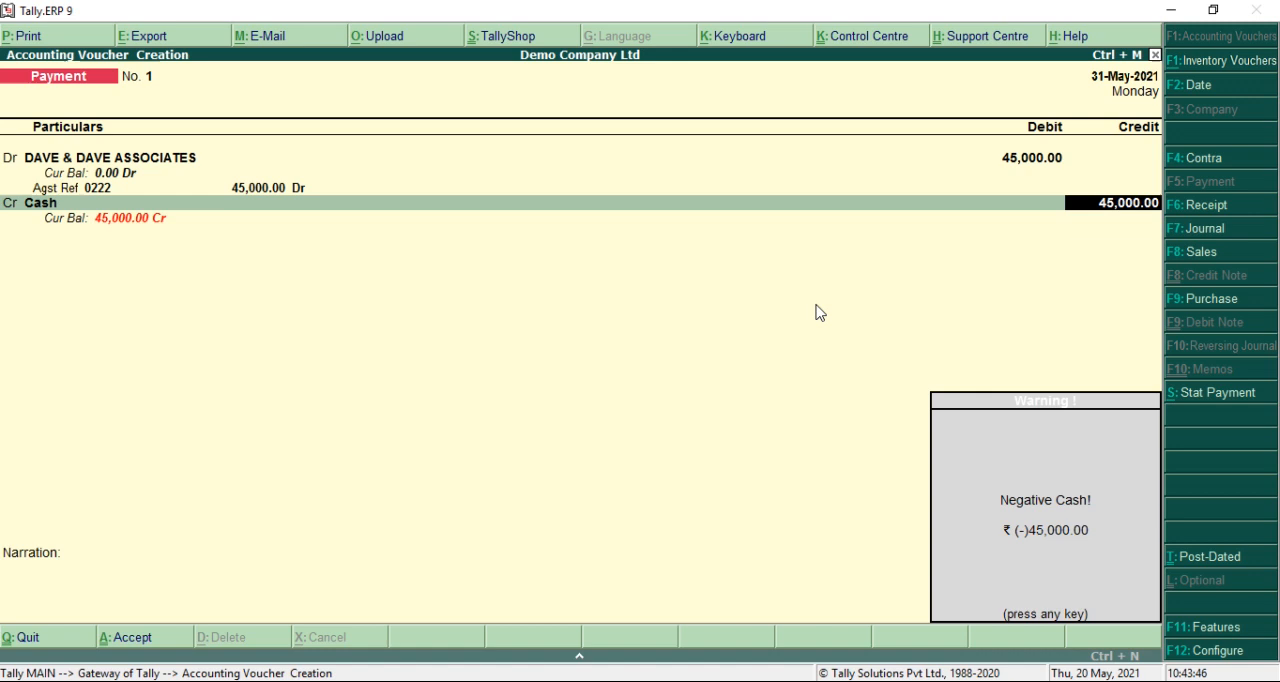
{"action": "key", "text": "Return"}
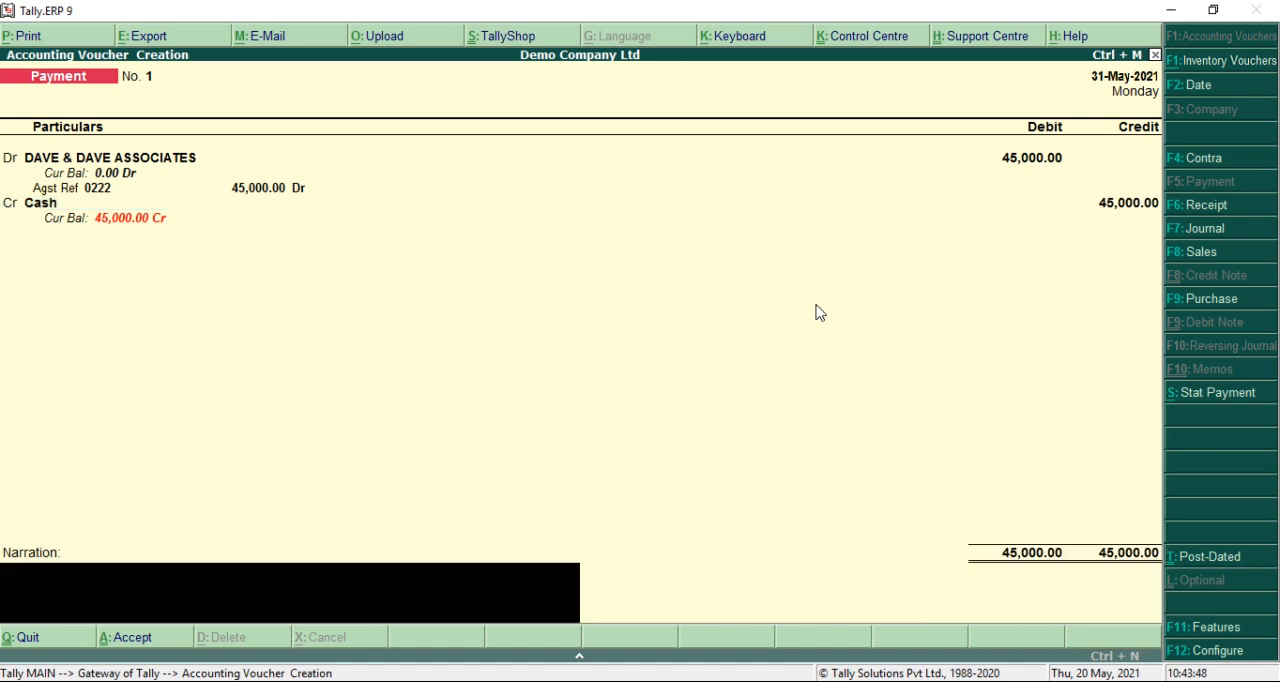
Enter the narration "BEING AUIDTING FEES PAID AFTER TDS DEDUCTION" and save the payment voucher
{"action": "type", "text": "BEING A"}
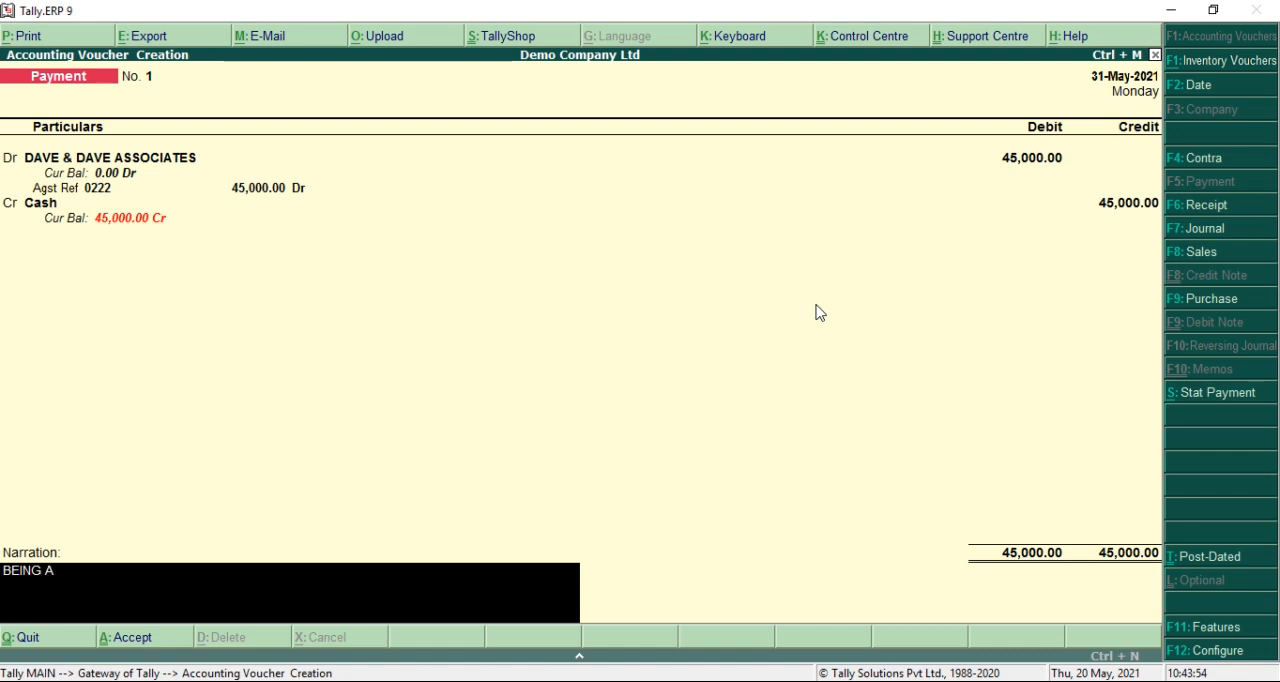
{"action": "type", "text": "UIDTING FE"}
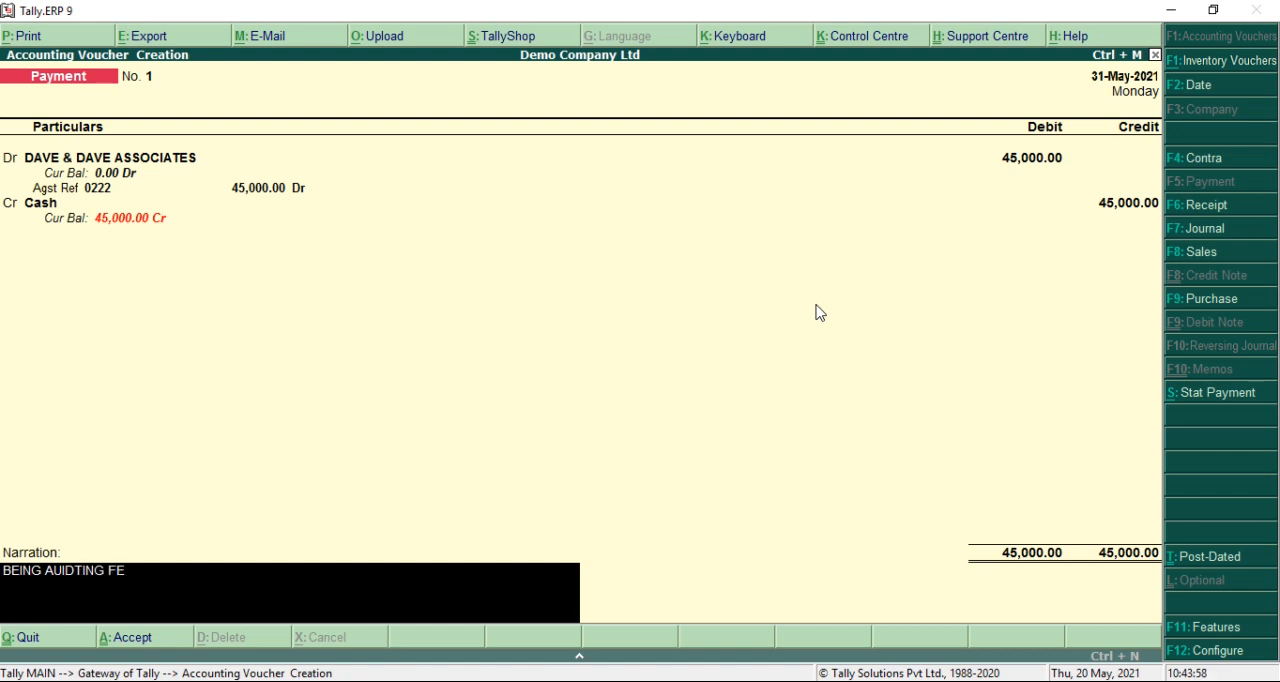
{"action": "type", "text": "ES PAID AFTER TDS DEDUCTION"}
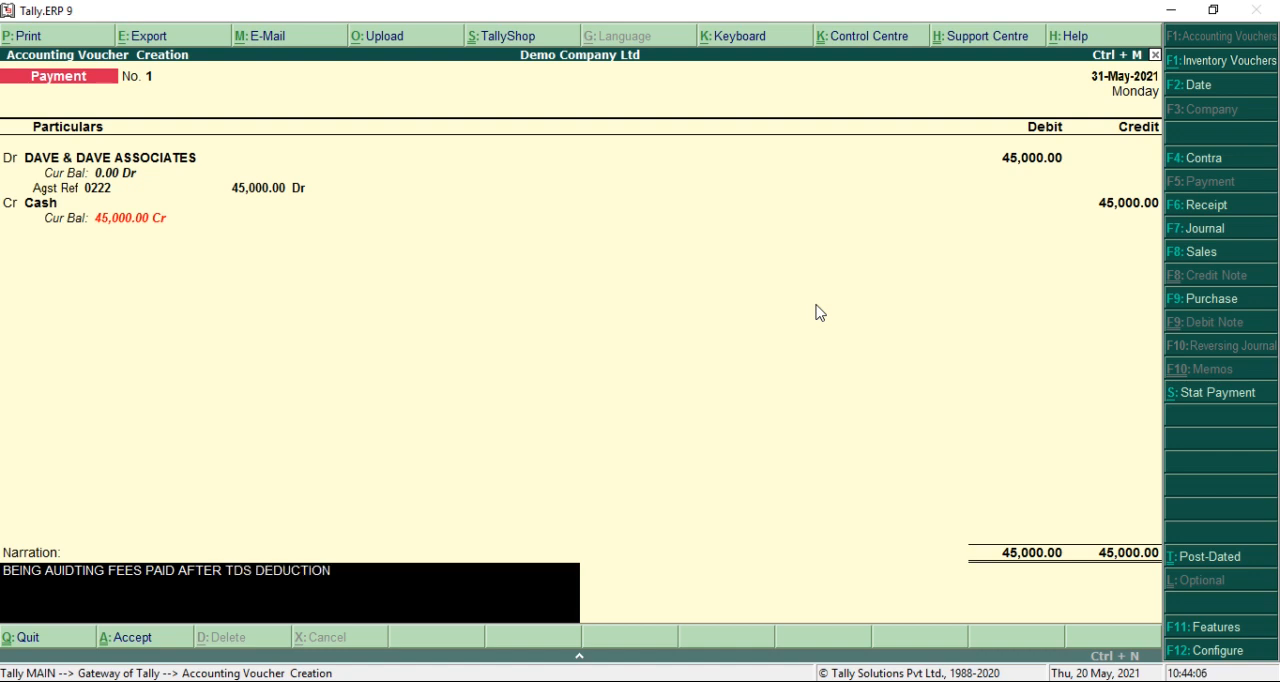
{"action": "key", "text": "Return"}
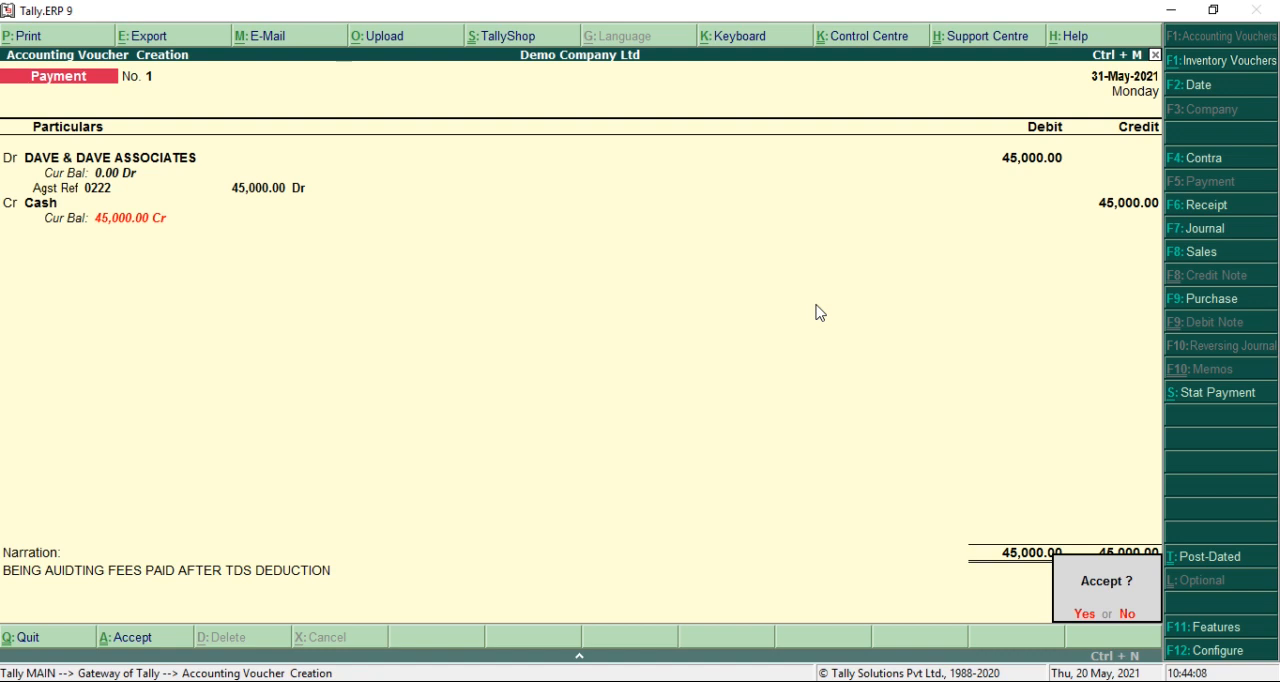
{"action": "key", "text": "Return"}
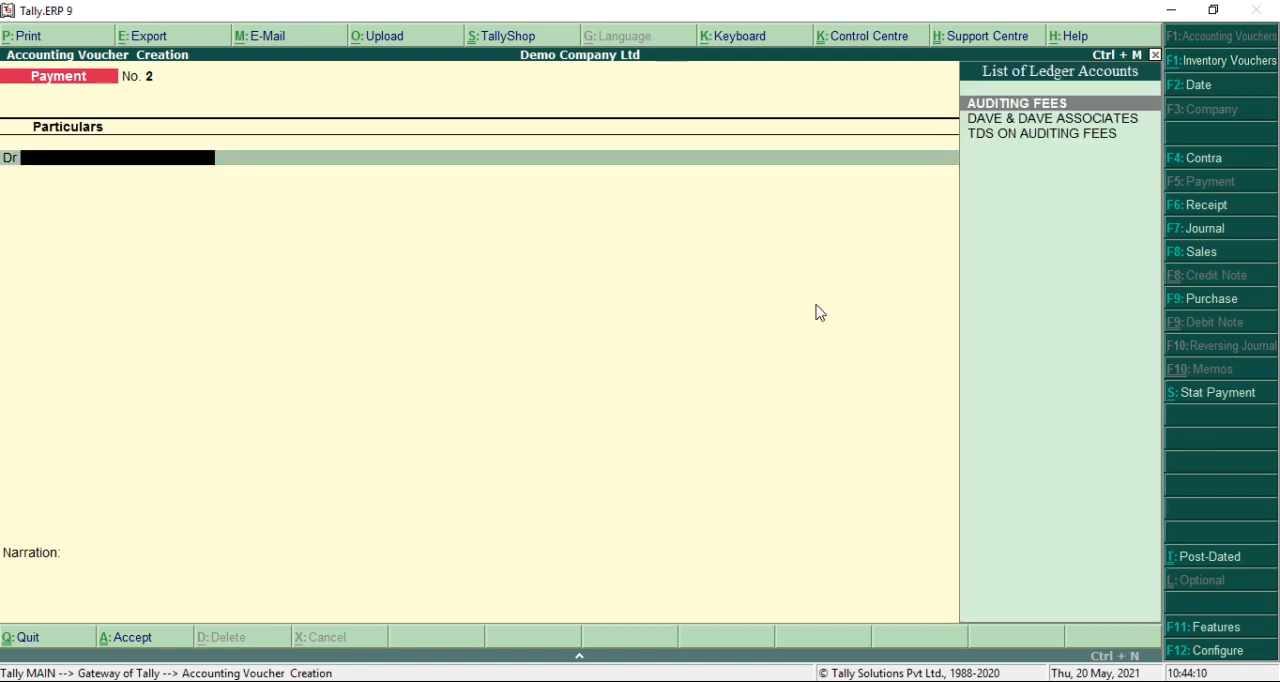
Date the next payment voucher 1-Jun-2021 and debit TDS ON AUDITING FEES with 5,000 against reference Jrnl / 1 / 1
{"action": "key", "text": "F2"}
{"action": "type", "text": "1"}
{"action": "key", "text": "Return"}
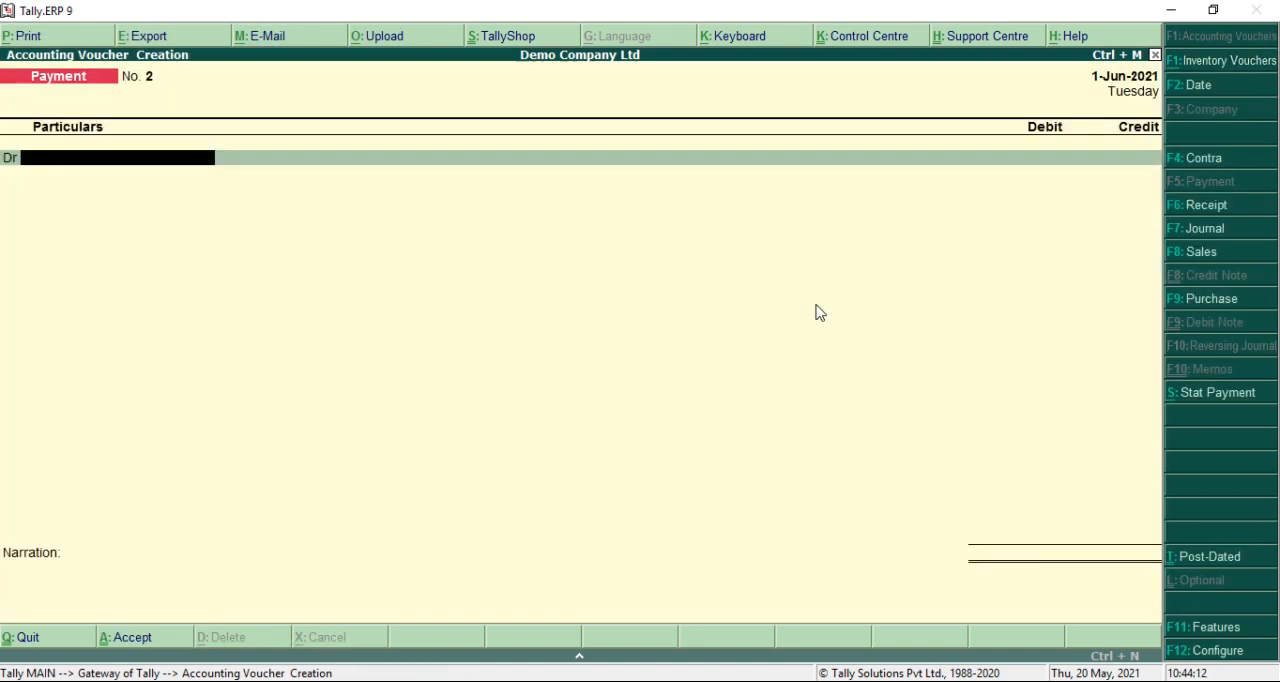
{"action": "type", "text": "TDS ON AUDITING FEES"}
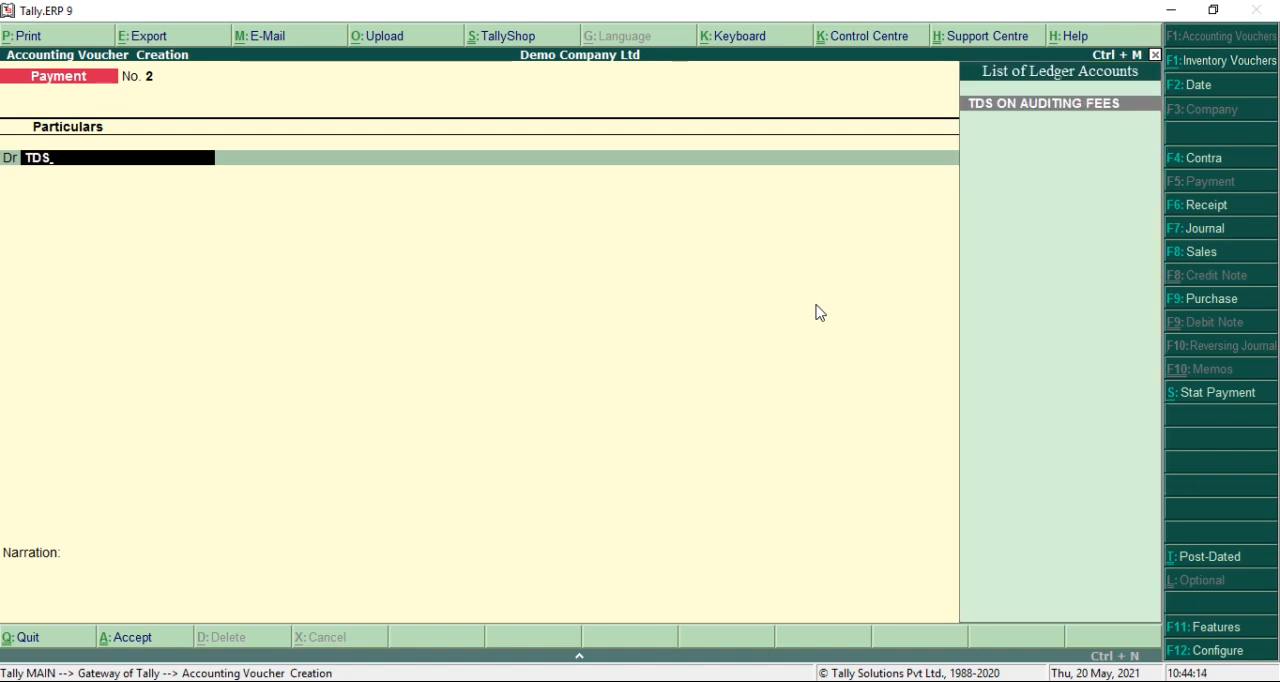
{"action": "key", "text": "Return"}
{"action": "key", "text": "Return"}
{"action": "key", "text": "Return"}
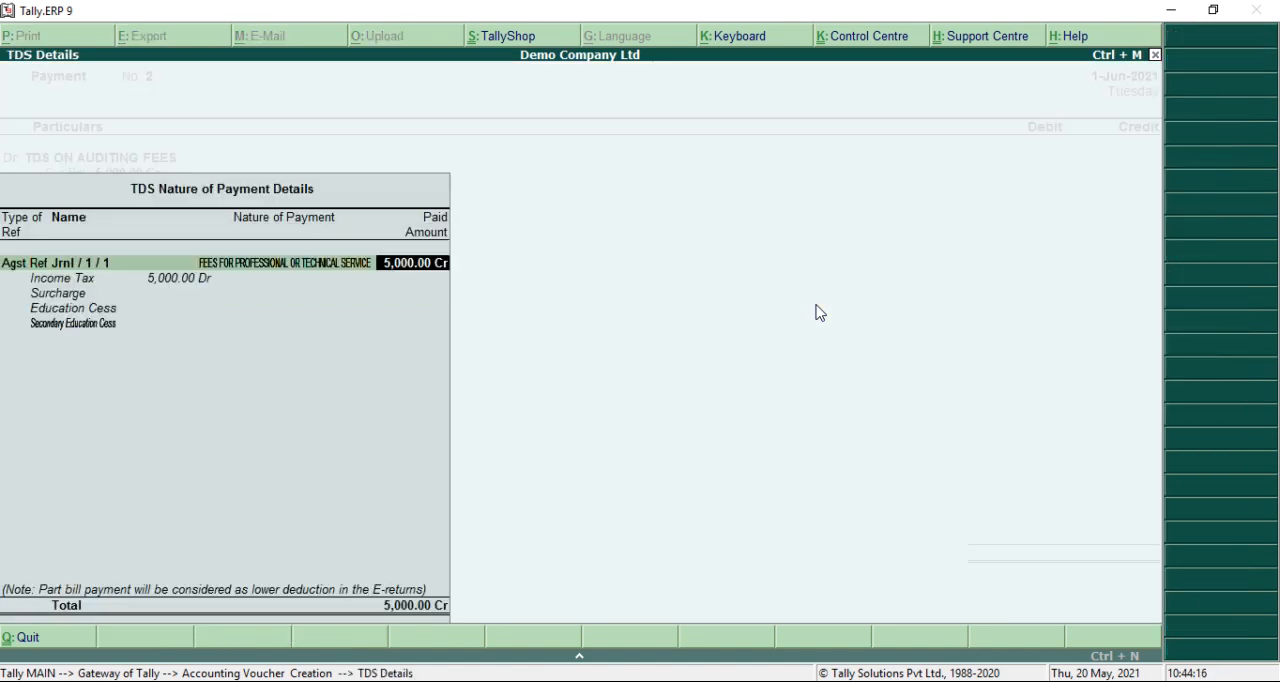
{"action": "key", "text": "Return"}
{"action": "key", "text": "Return"}
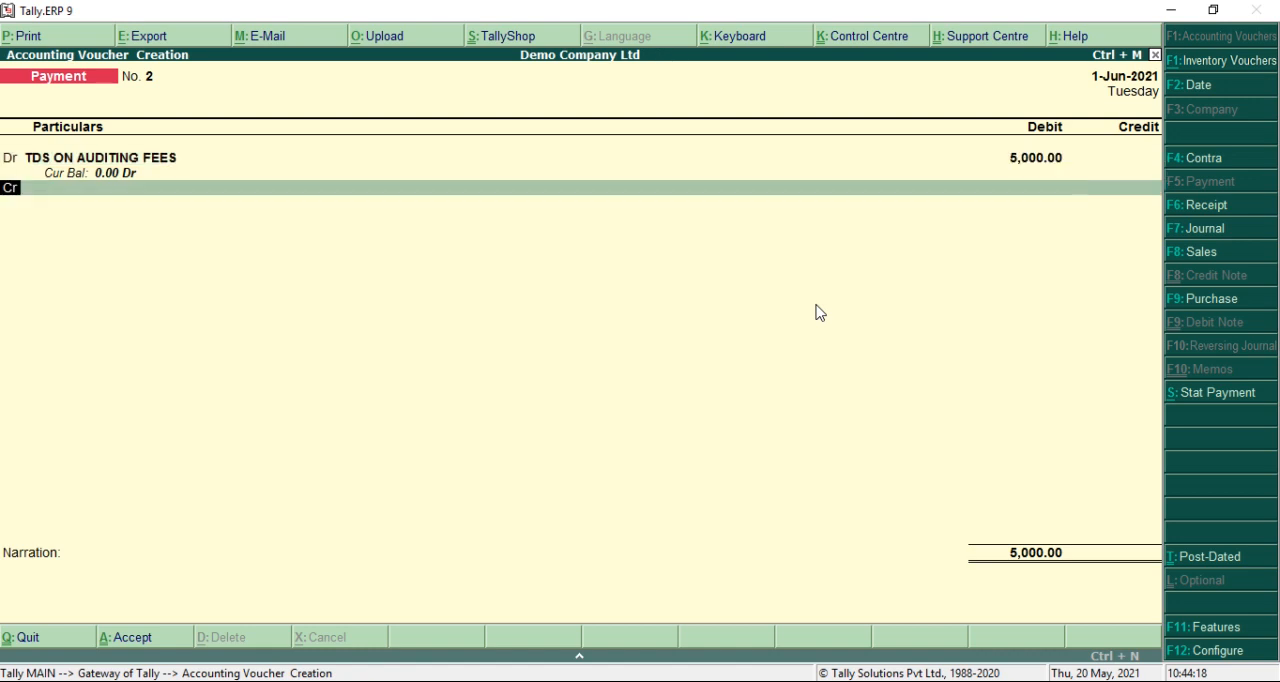
Credit Cash with the proposed 5,000 in the TDS payment voucher
{"action": "key", "text": "Down"}
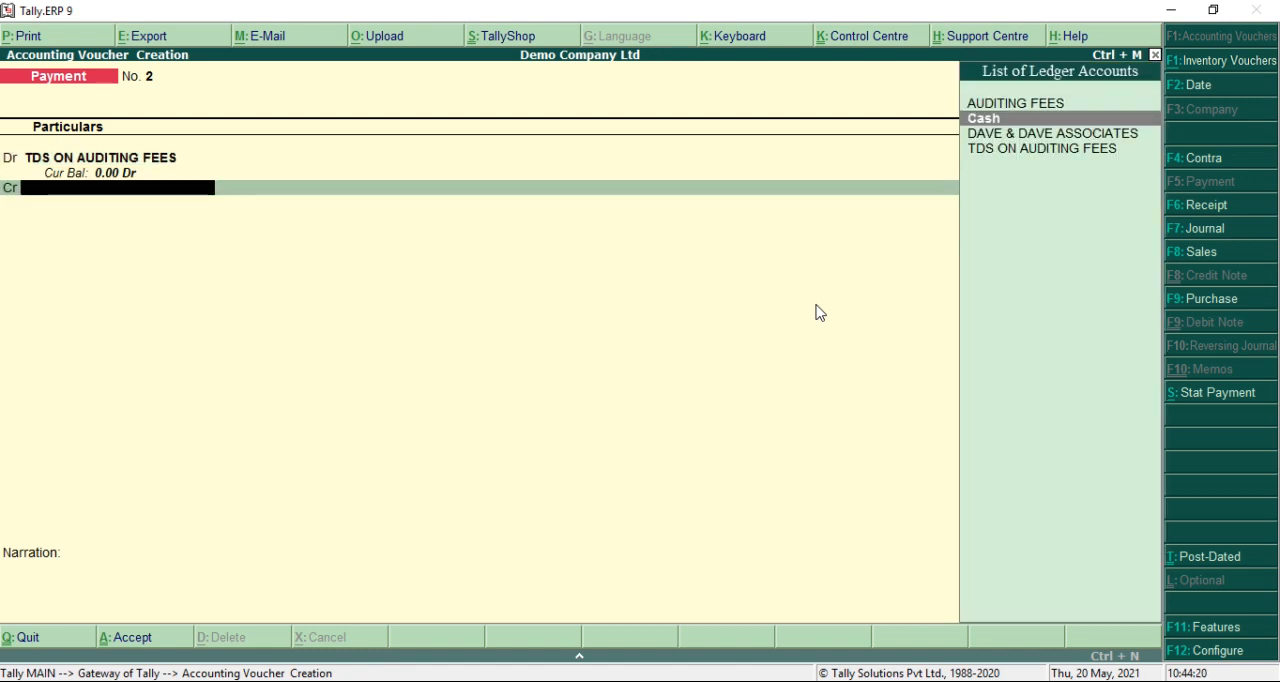
{"action": "key", "text": "Return"}
Enter the narration "BEING TDS PAID", save the TDS payment voucher and leave voucher entry
{"action": "key", "text": "Return"}
{"action": "key", "text": "Return"}
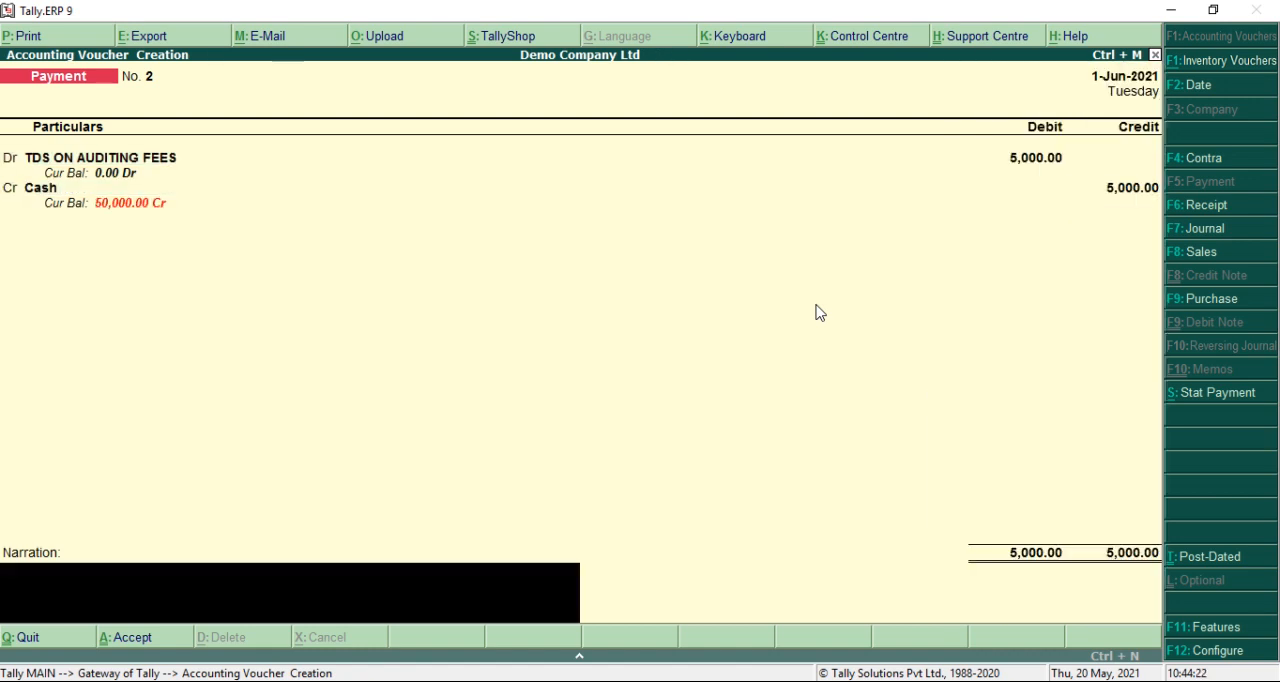
{"action": "type", "text": "BEING"}
{"action": "type", "text": "TDS PAID"}
{"action": "key", "text": "Return"}
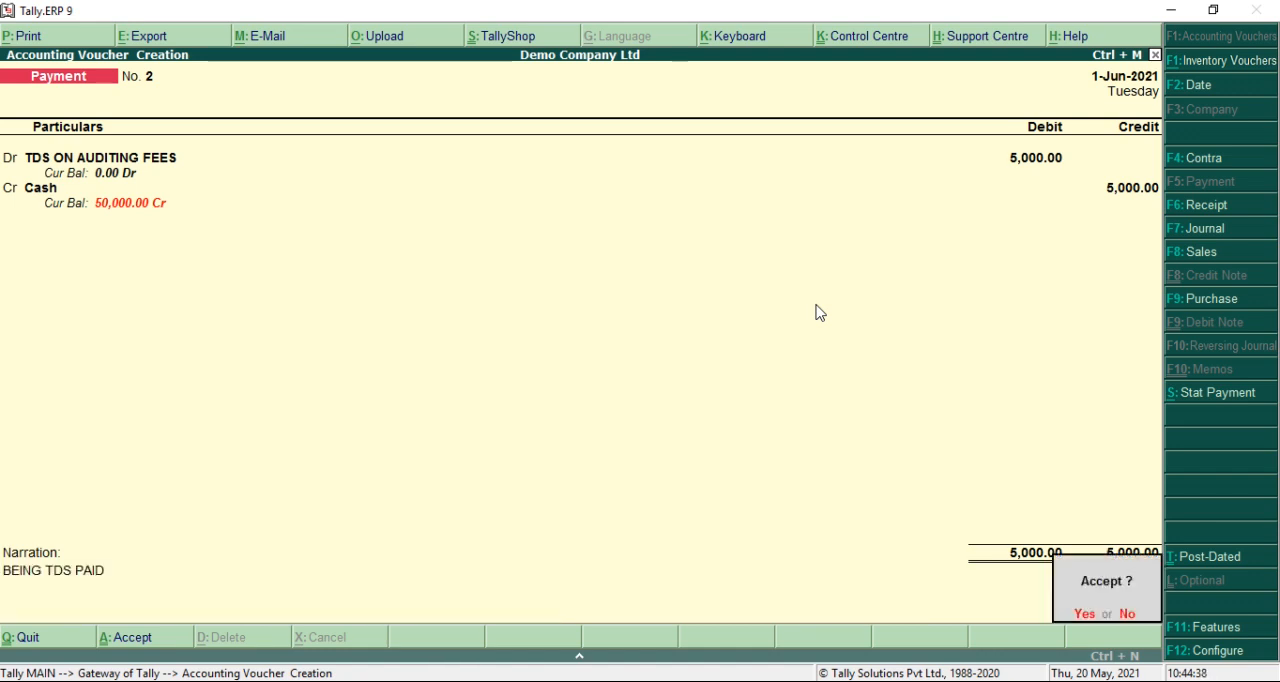
{"action": "key", "text": "Return"}
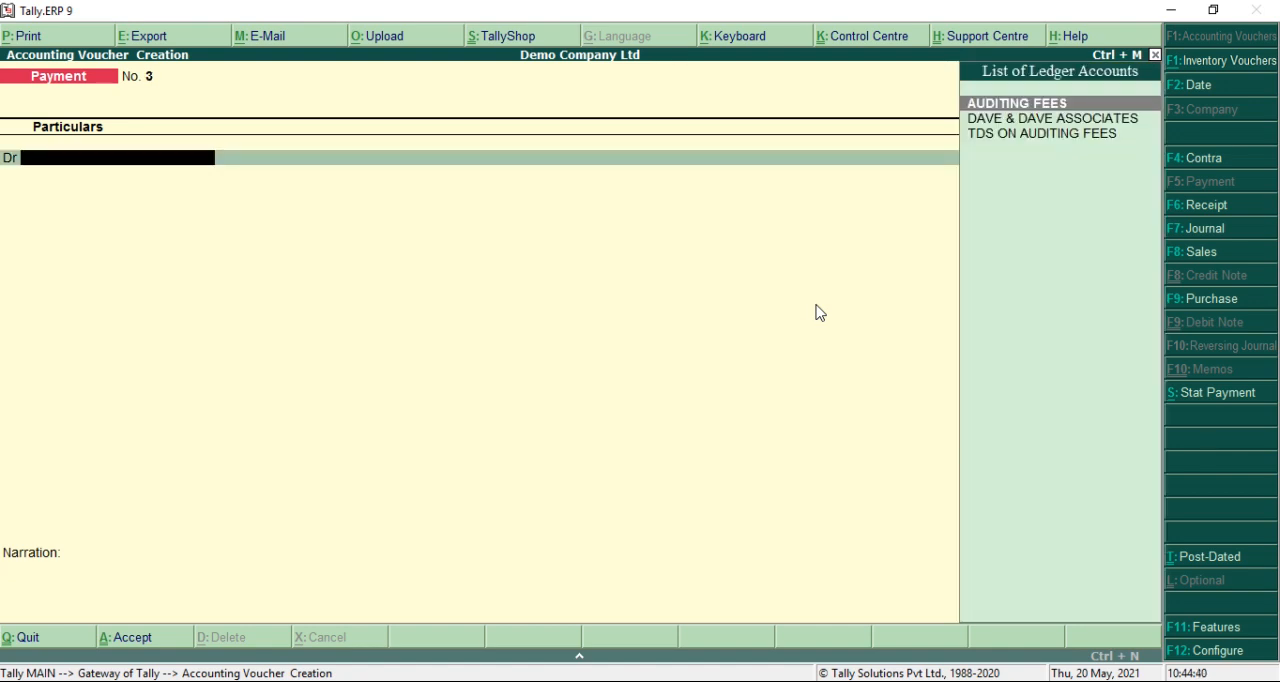
{"action": "key", "text": "Escape"}
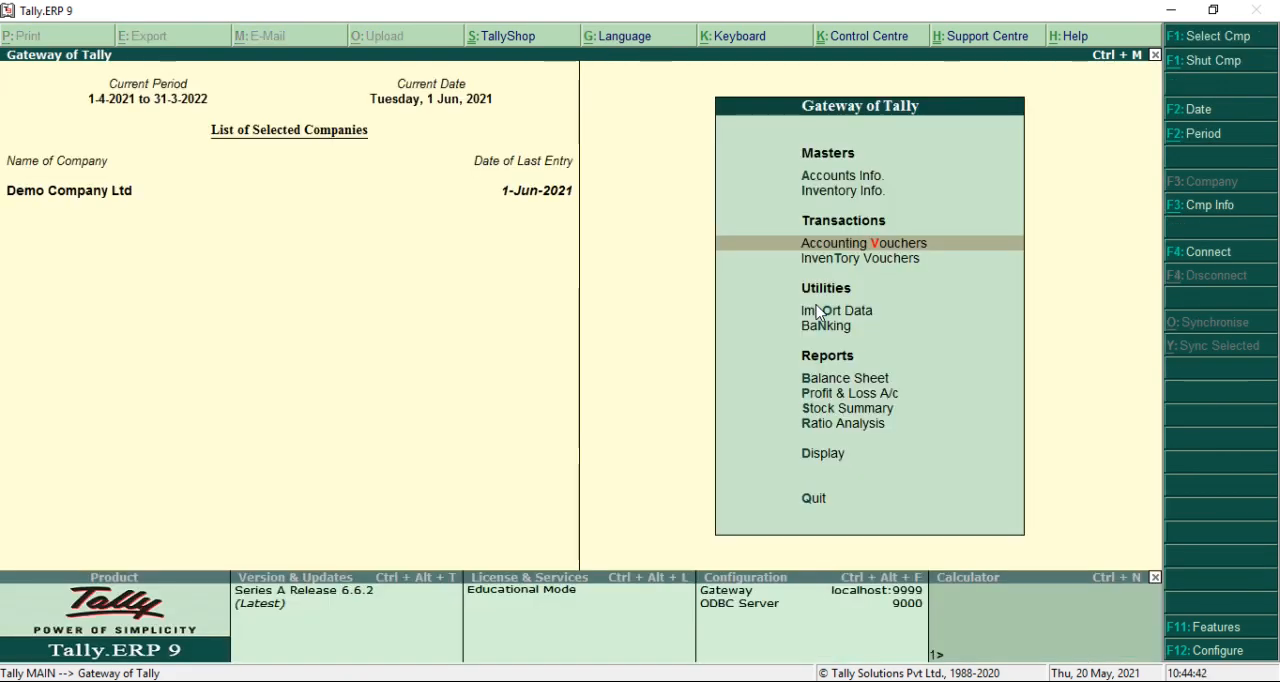
View the Form 27Q return among the statutory TDS reports
{"action": "key", "text": "Down"}
{"action": "key", "text": "Down"}
{"action": "key", "text": "Down"}
{"action": "key", "text": "Down"}
{"action": "key", "text": "Down"}
{"action": "key", "text": "Down"}
{"action": "key", "text": "Down"}
{"action": "key", "text": "Down"}
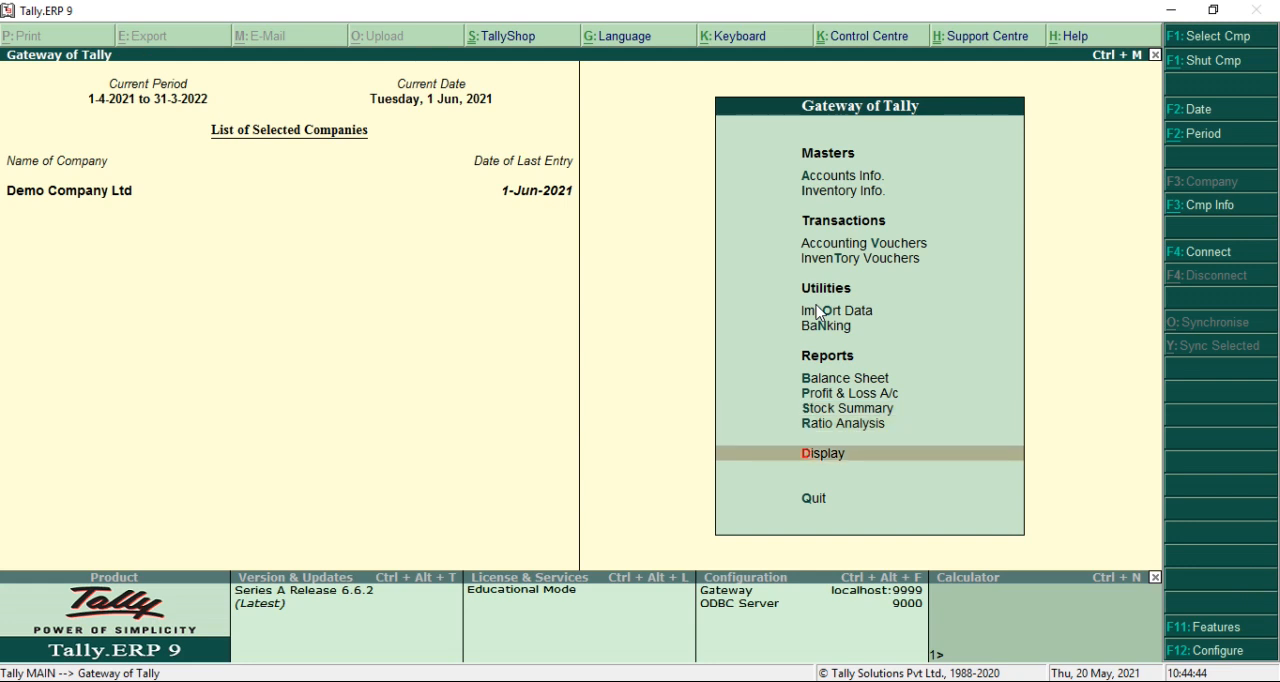
{"action": "key", "text": "Return"}
{"action": "key", "text": "Down"}
{"action": "key", "text": "Down"}
{"action": "key", "text": "Down"}
{"action": "key", "text": "Down"}
{"action": "key", "text": "Down"}
{"action": "key", "text": "Down"}
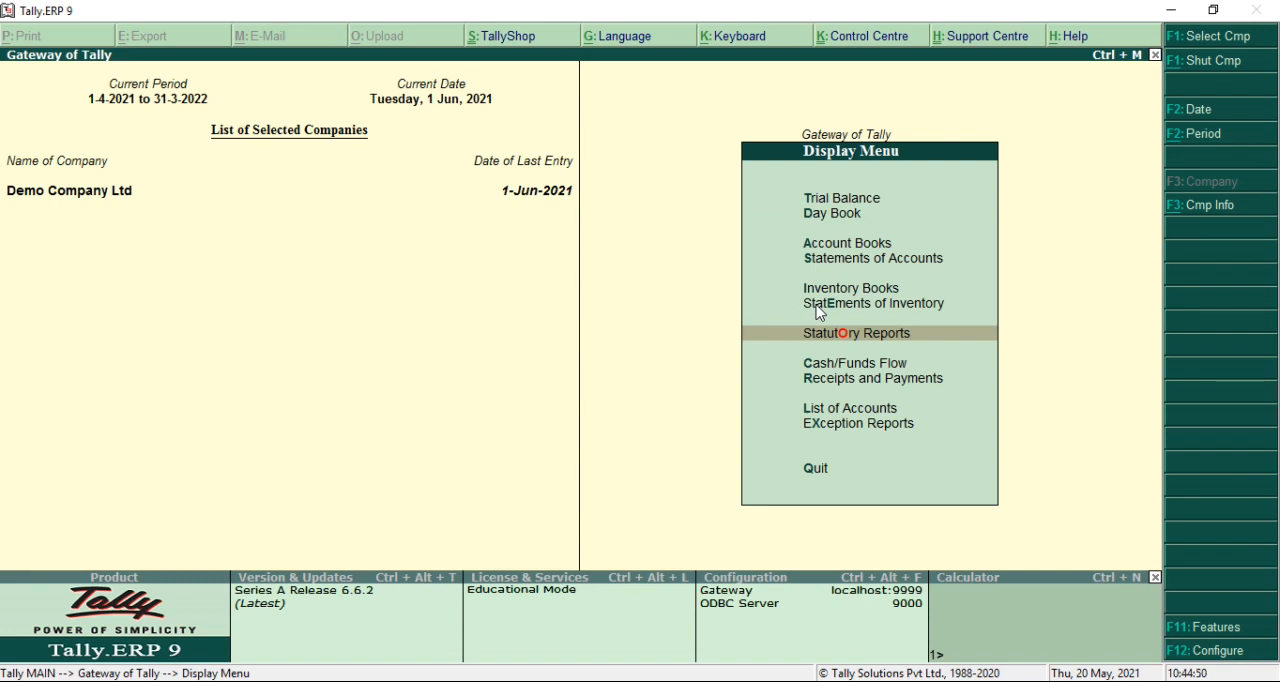
{"action": "key", "text": "Return"}
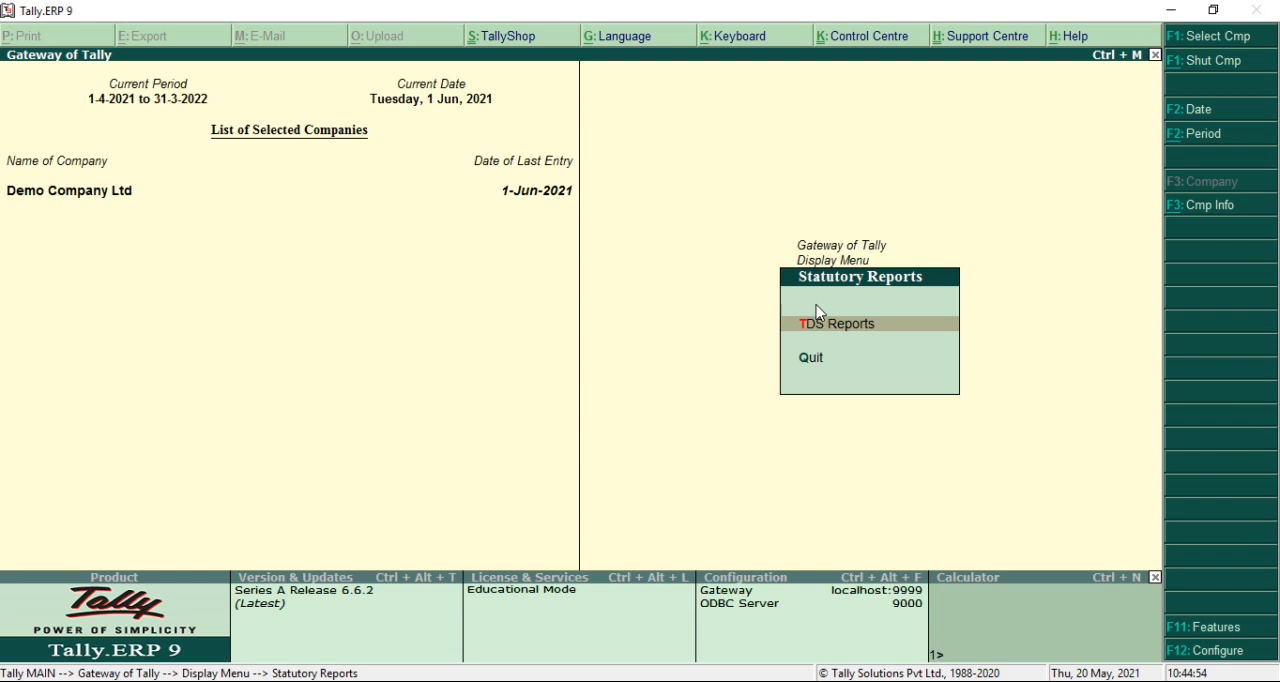
{"action": "key", "text": "Return"}
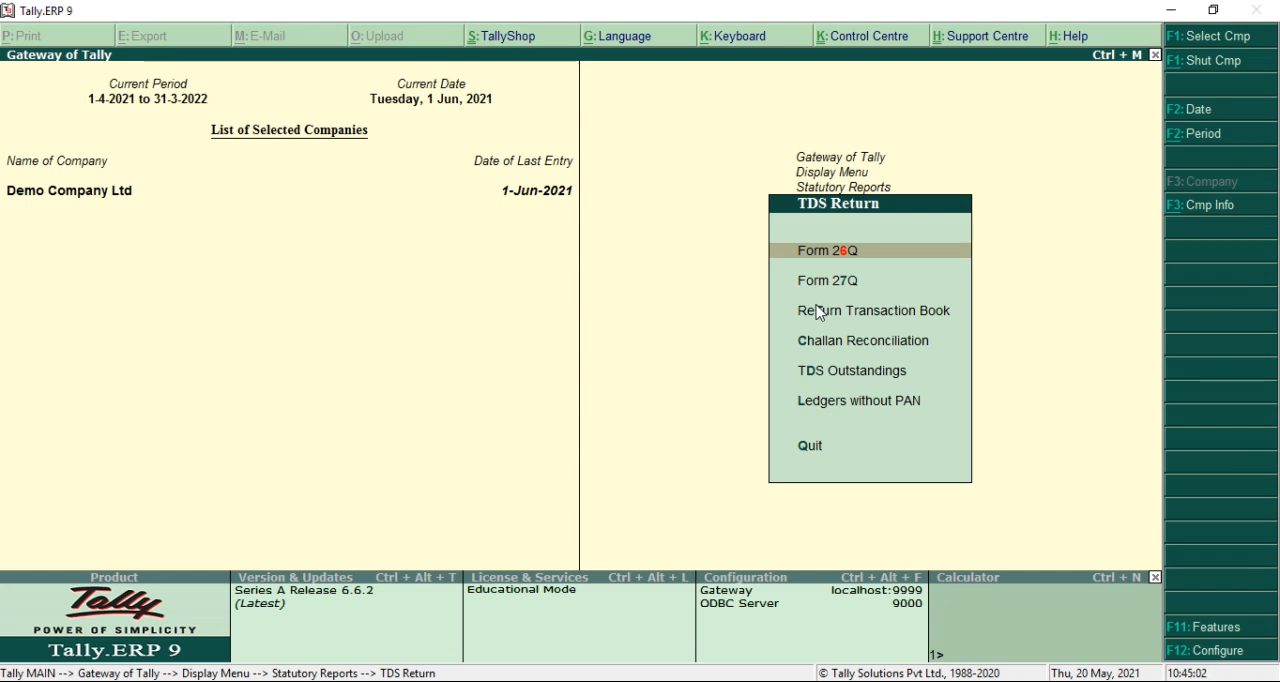
{"action": "key", "text": "Down"}
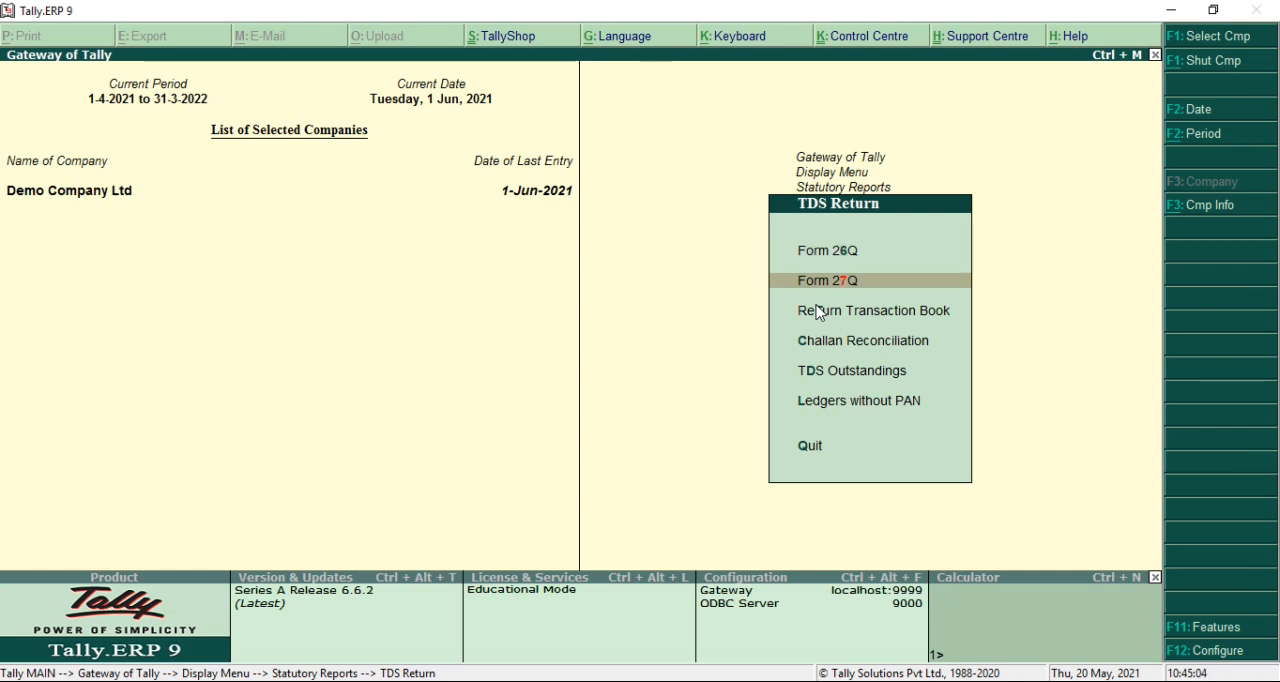
{"action": "key", "text": "Return"}
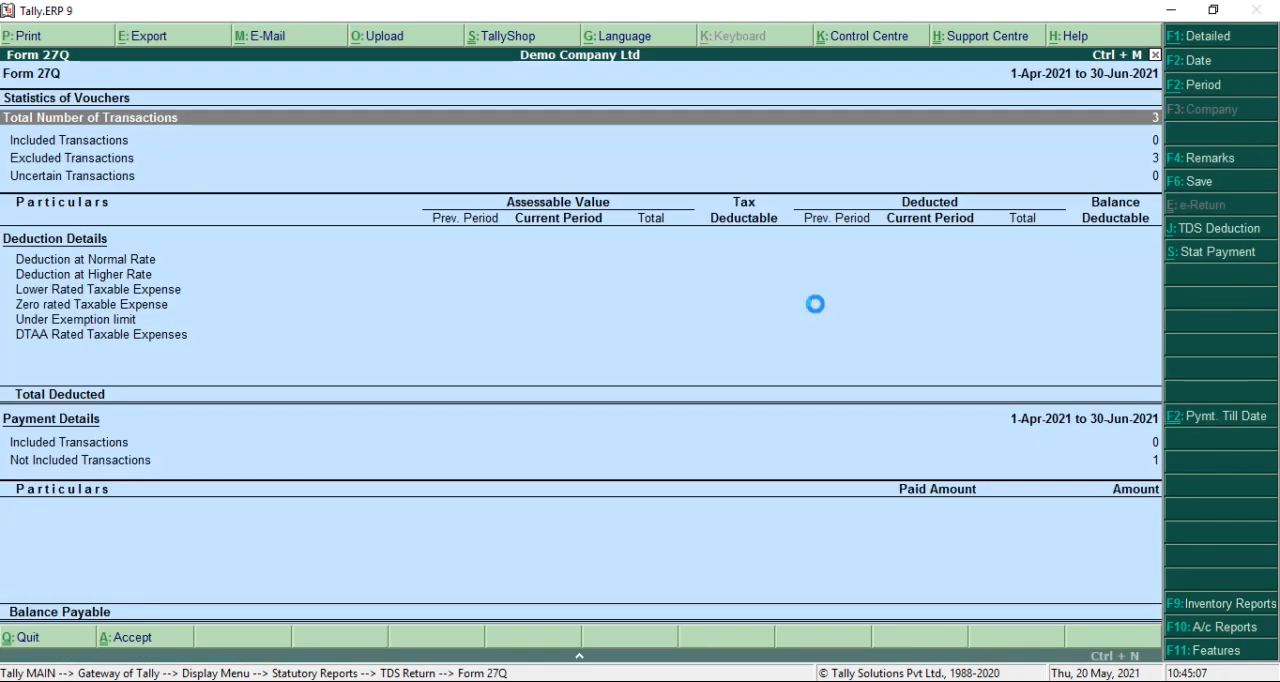
Leave Form 27Q and view the Form 26Q return's deduction and payment details
{"action": "key", "text": "Escape"}
{"action": "key", "text": "Up"}
{"action": "key", "text": "Return"}
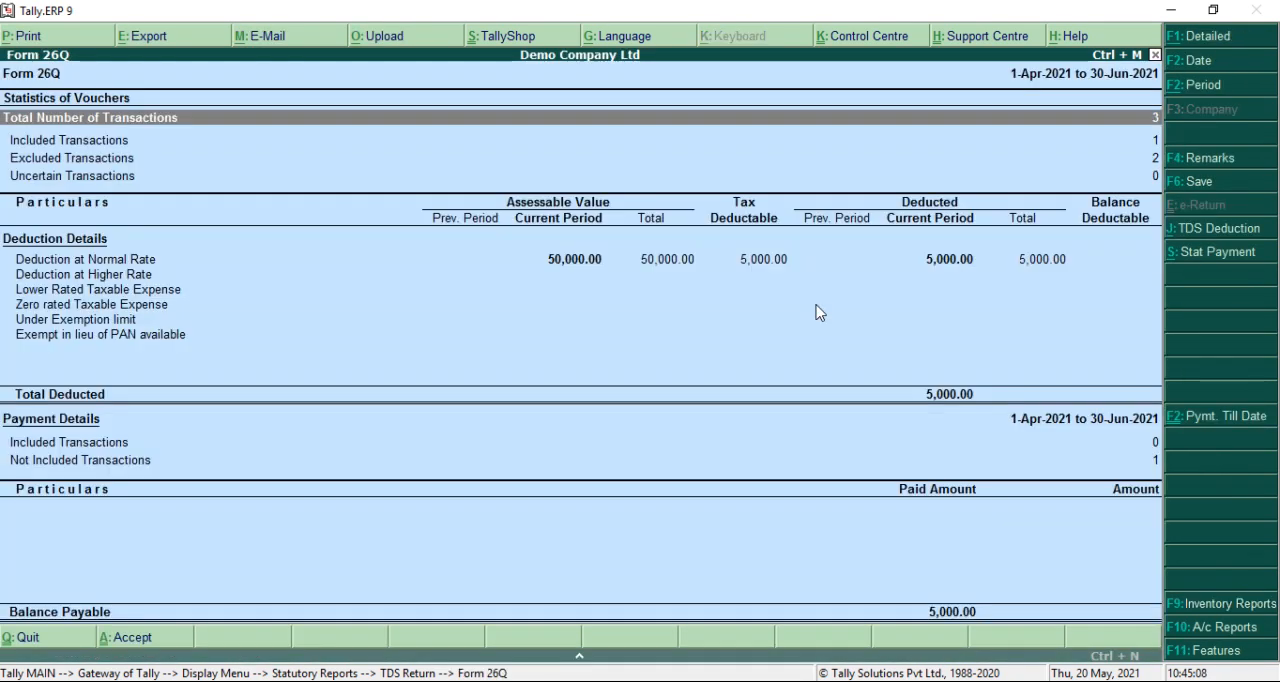
{"action": "key", "text": "Escape"}
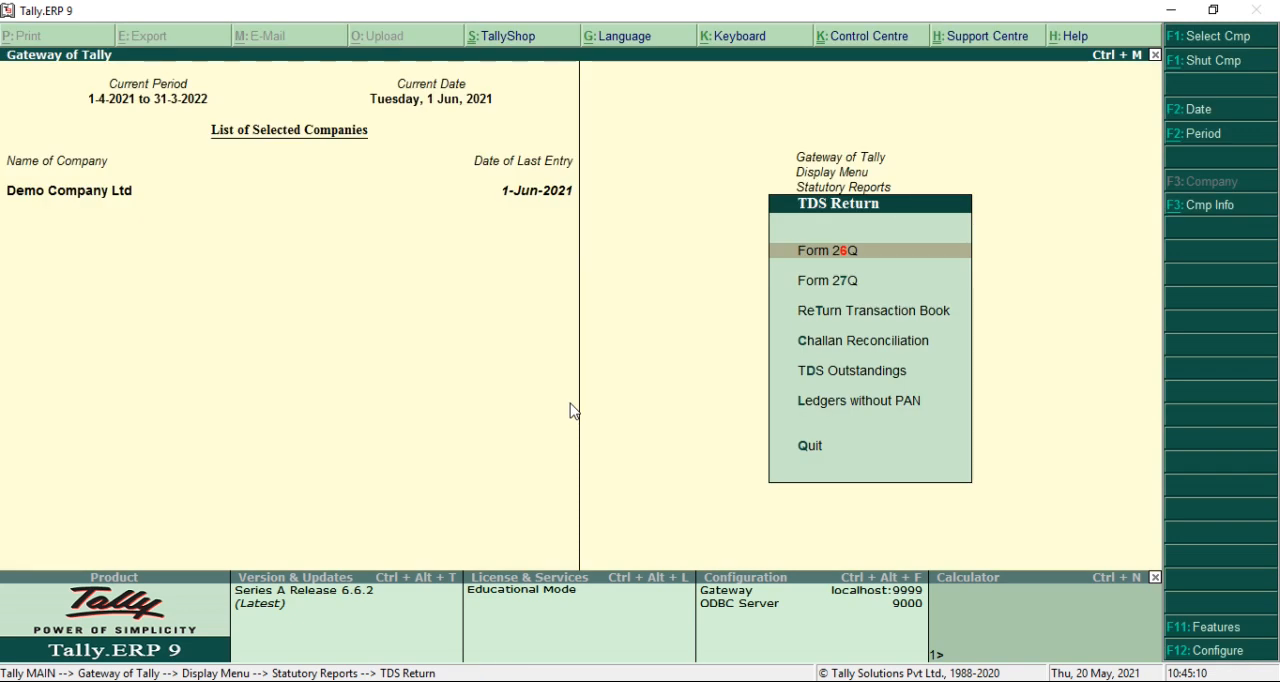
{"action": "key", "text": "Return"}
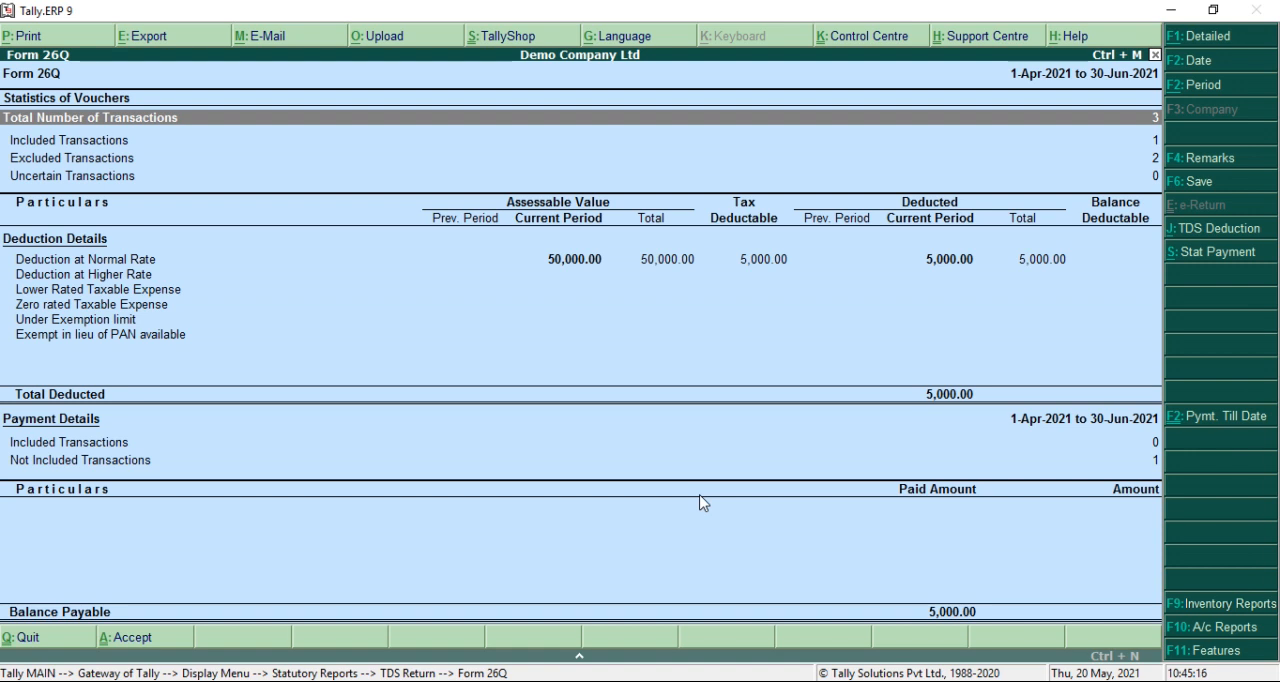
{"action": "key", "text": "alt+j"}
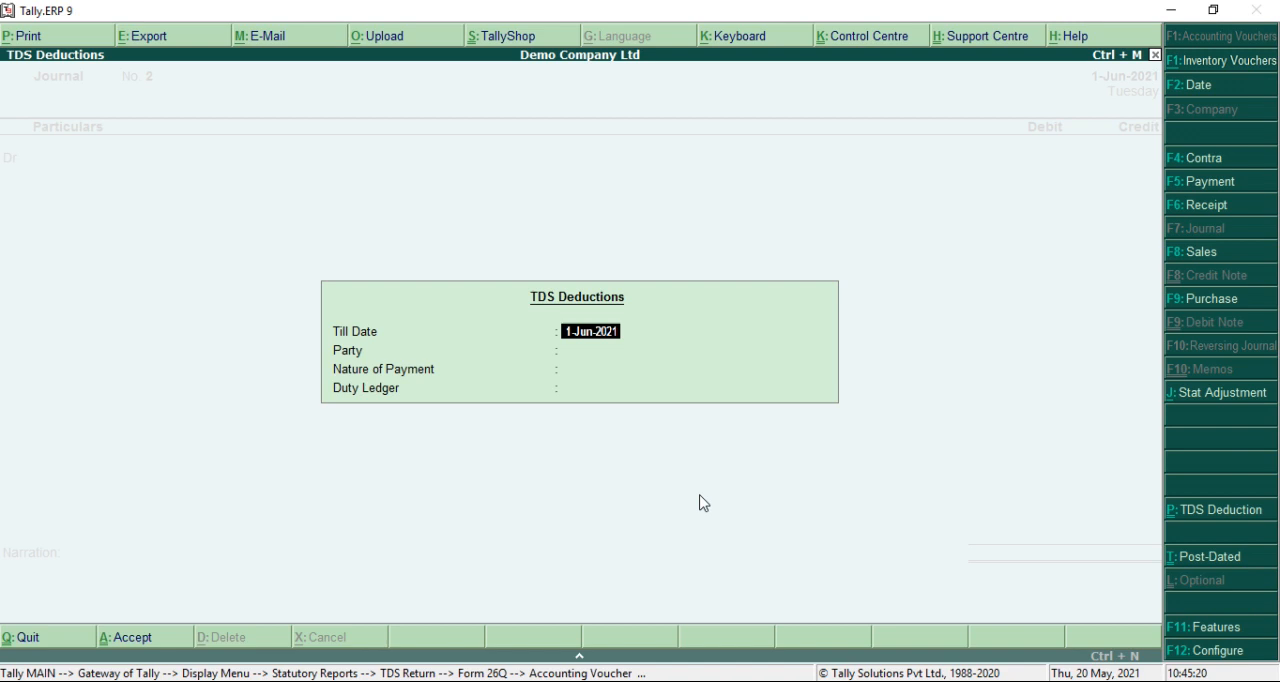
{"action": "key", "text": "Return"}
{"action": "key", "text": "Escape"}
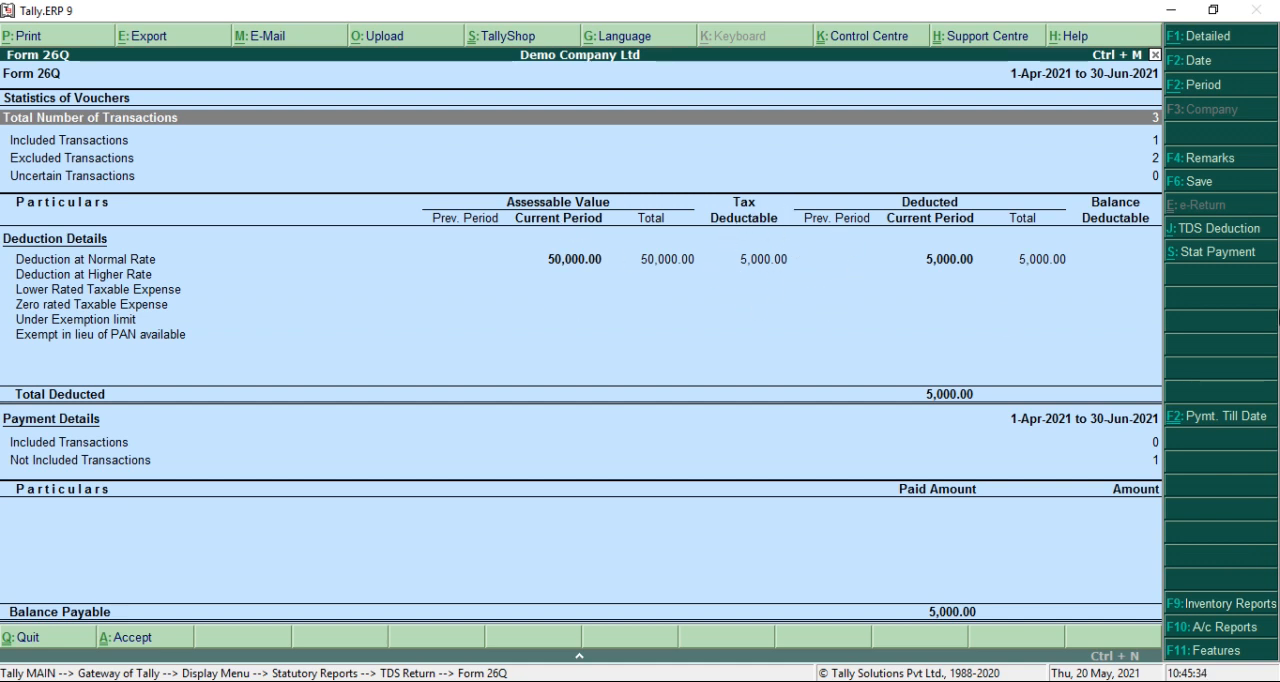
Drill into Form 26Q's Deduction at Normal Rate to examine DAVE & DAVE ASSOCIATES by nature of payment
{"action": "key", "text": "Down"}
{"action": "key", "text": "Down"}
{"action": "key", "text": "Down"}
{"action": "key", "text": "Down"}
{"action": "key", "text": "Down"}
{"action": "key", "text": "Up"}
{"action": "key", "text": "Return"}
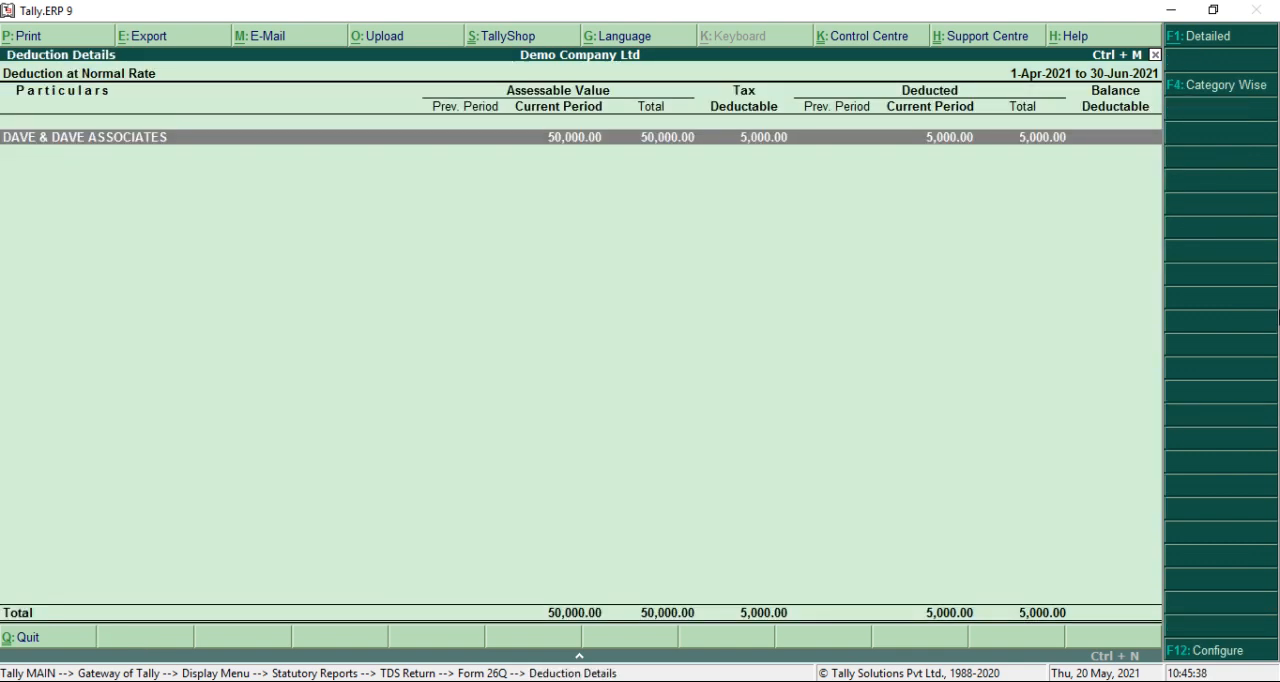
{"action": "key", "text": "Return"}
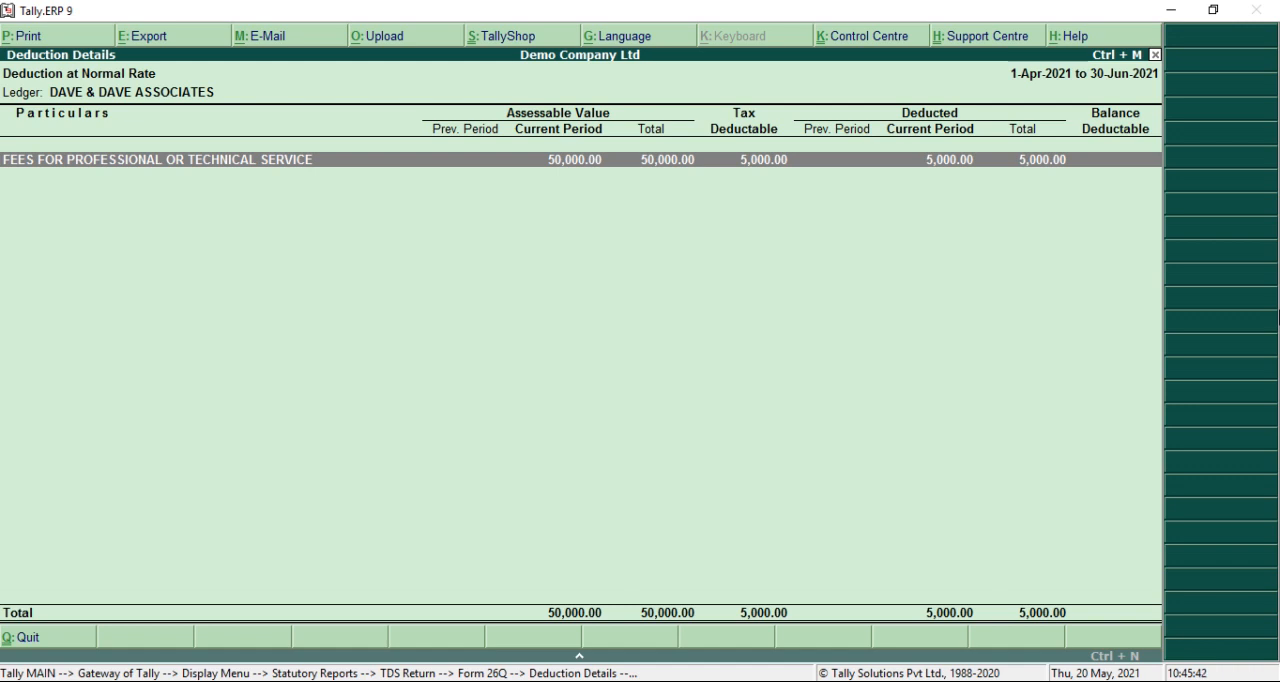
Review the Deduction at Normal Rate report in detailed view, with the nature of payment listed under the party, and return to Form 26Q
{"action": "key", "text": "Escape"}
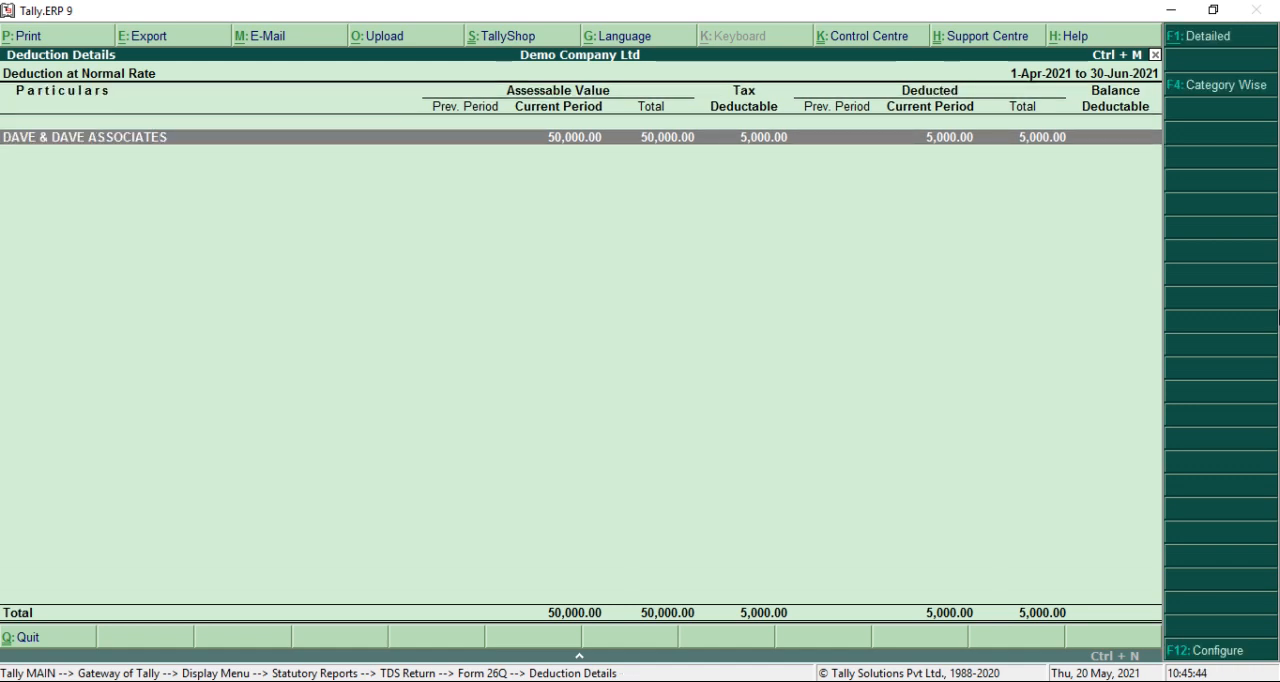
{"action": "key", "text": "alt+F1"}
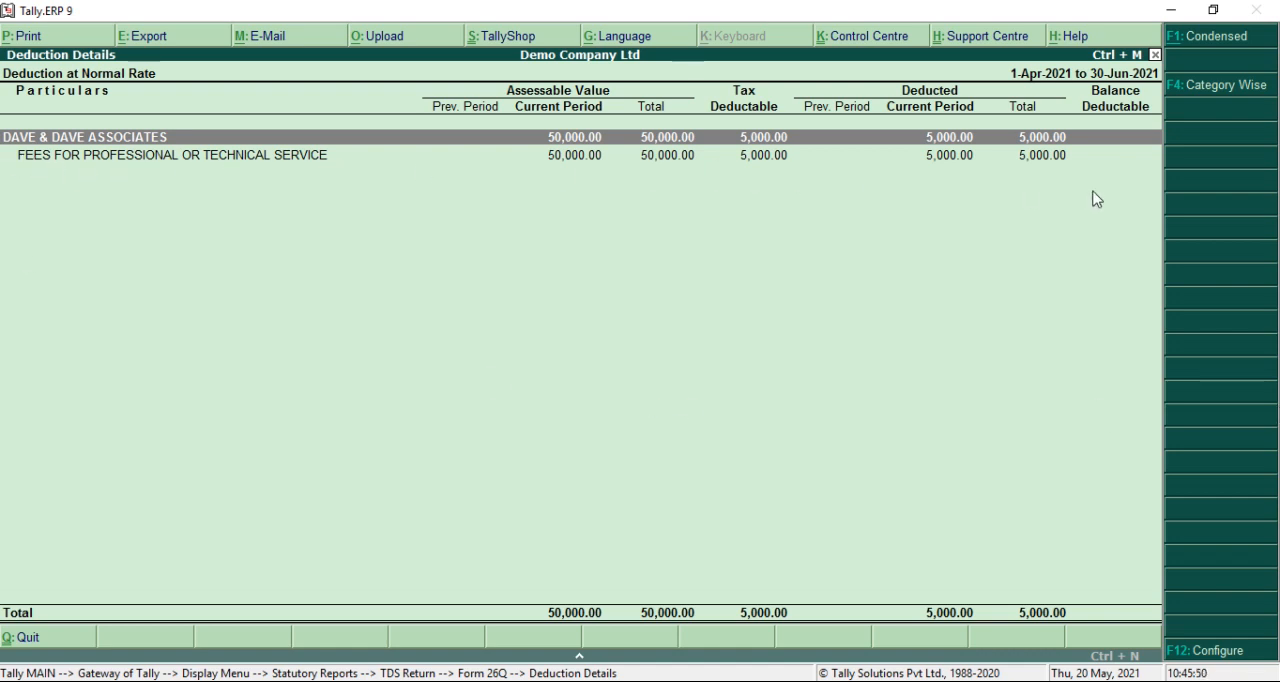
{"action": "key", "text": "Escape"}
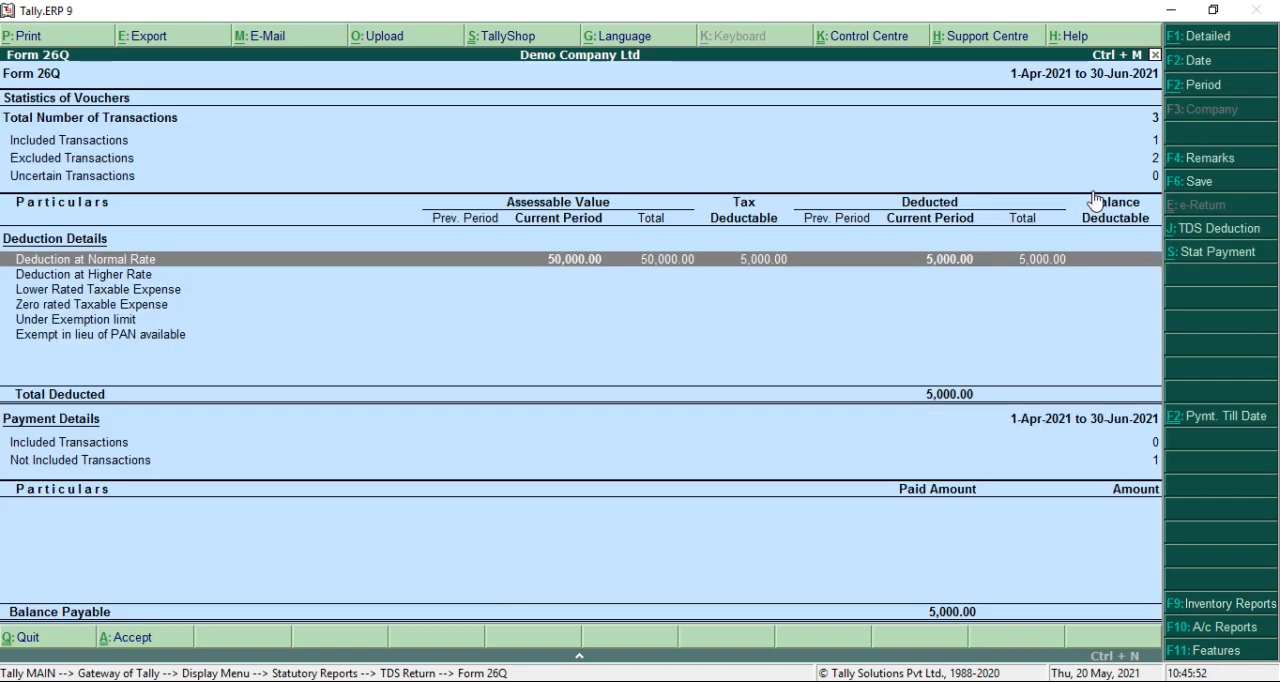
Leave Form 26Q and the statutory reports and return to the Gateway of Tally
{"action": "key", "text": "Escape"}
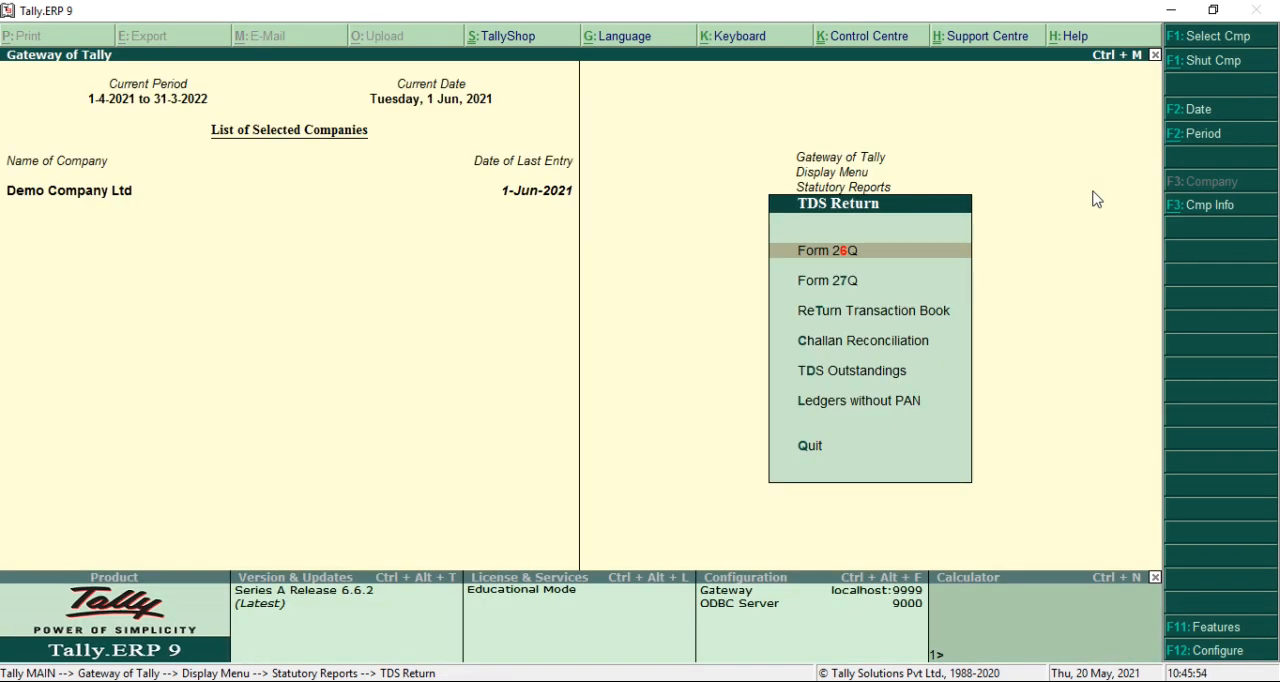
{"action": "key", "text": "Escape"}
{"action": "key", "text": "Escape"}
{"action": "key", "text": "Escape"}
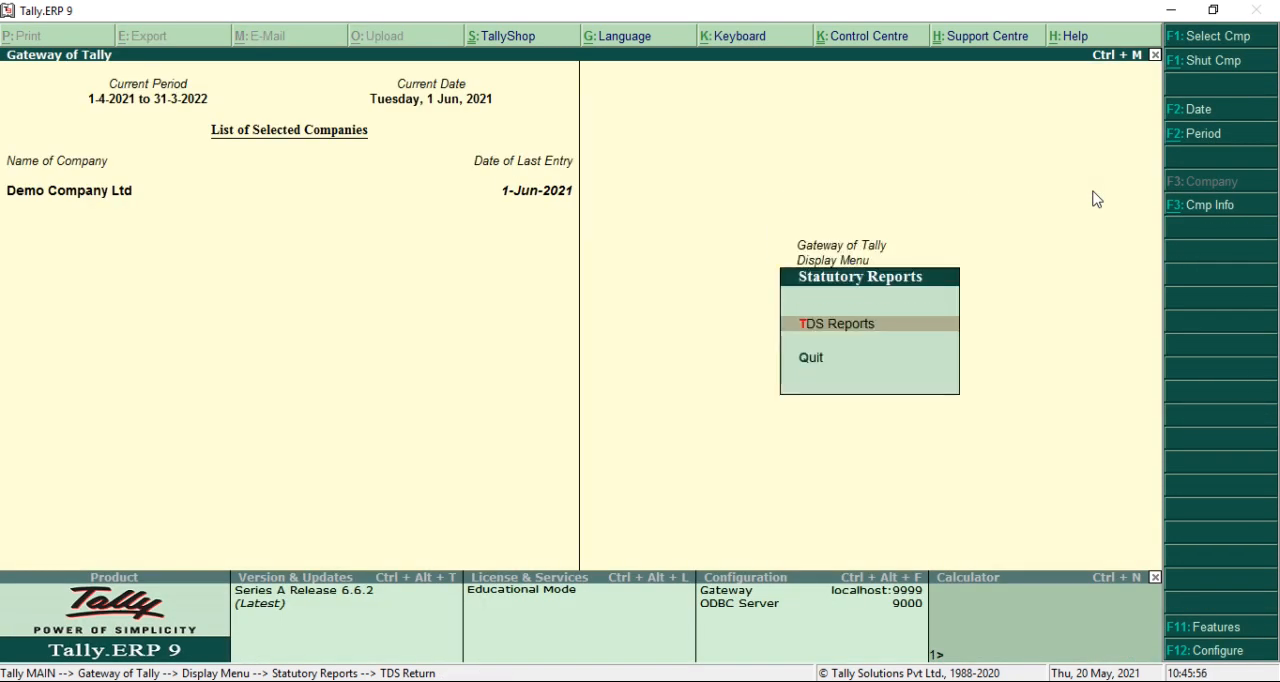
{"action": "key", "text": "Escape"}
{"action": "key", "text": "n"}
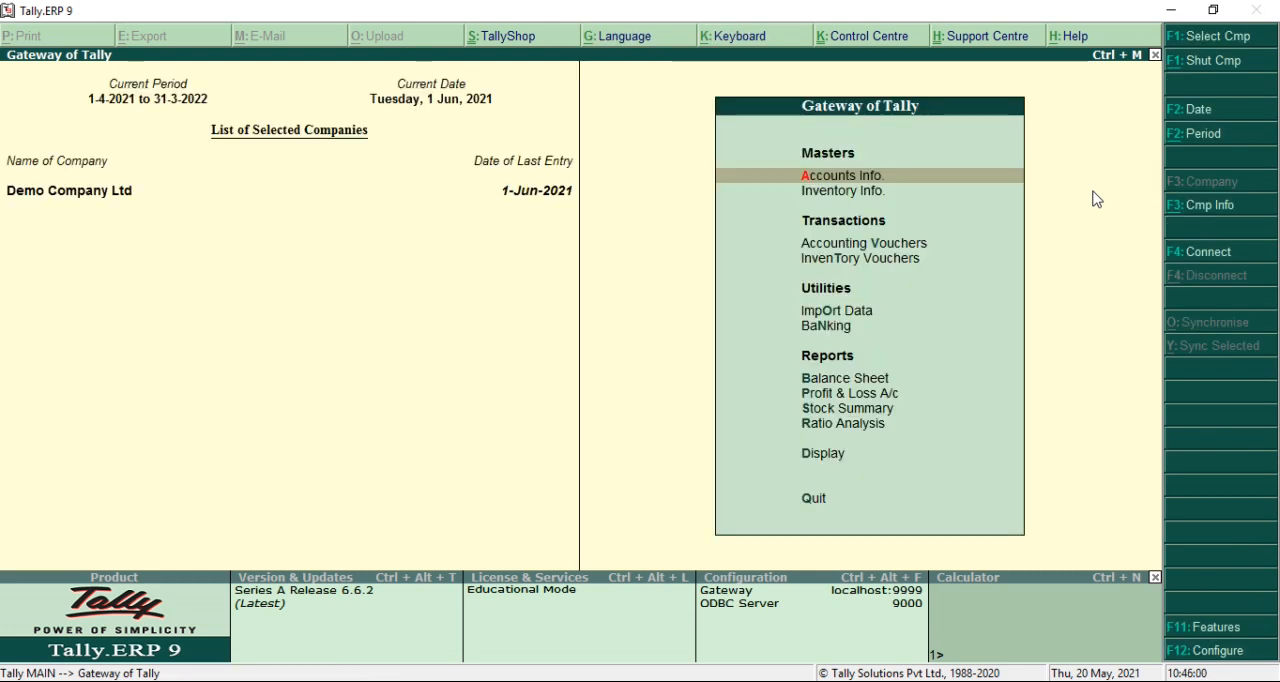